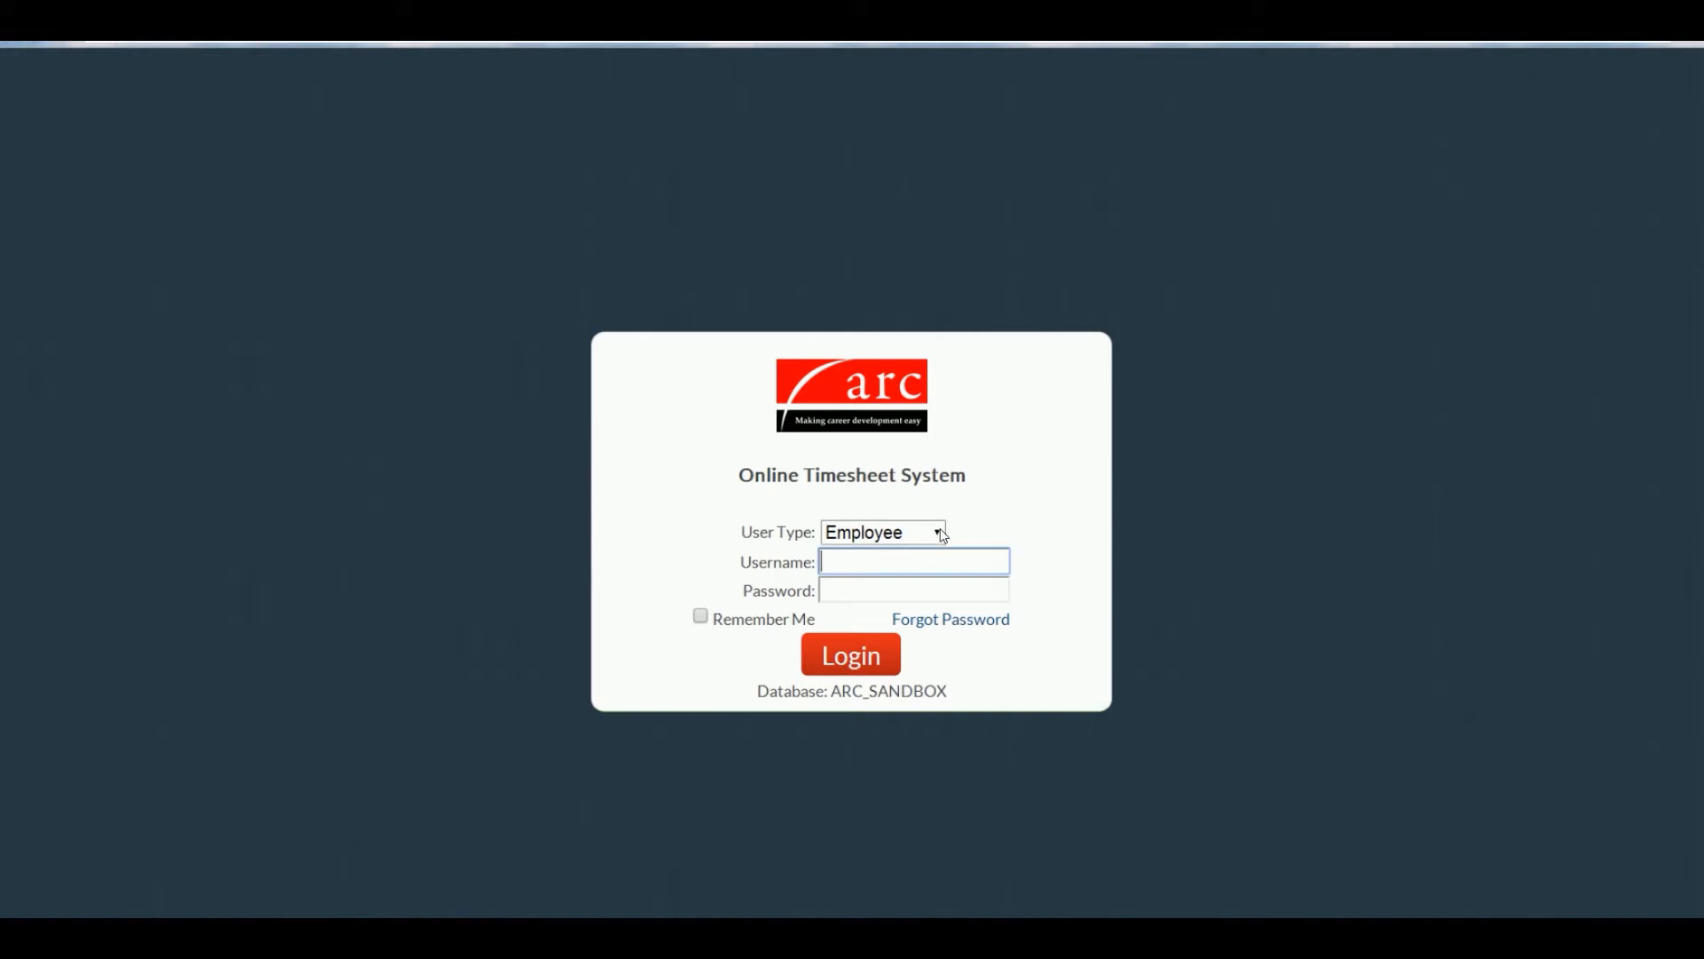
Step: Log in as an Employee using the trainee's email username and password
click(943, 535)
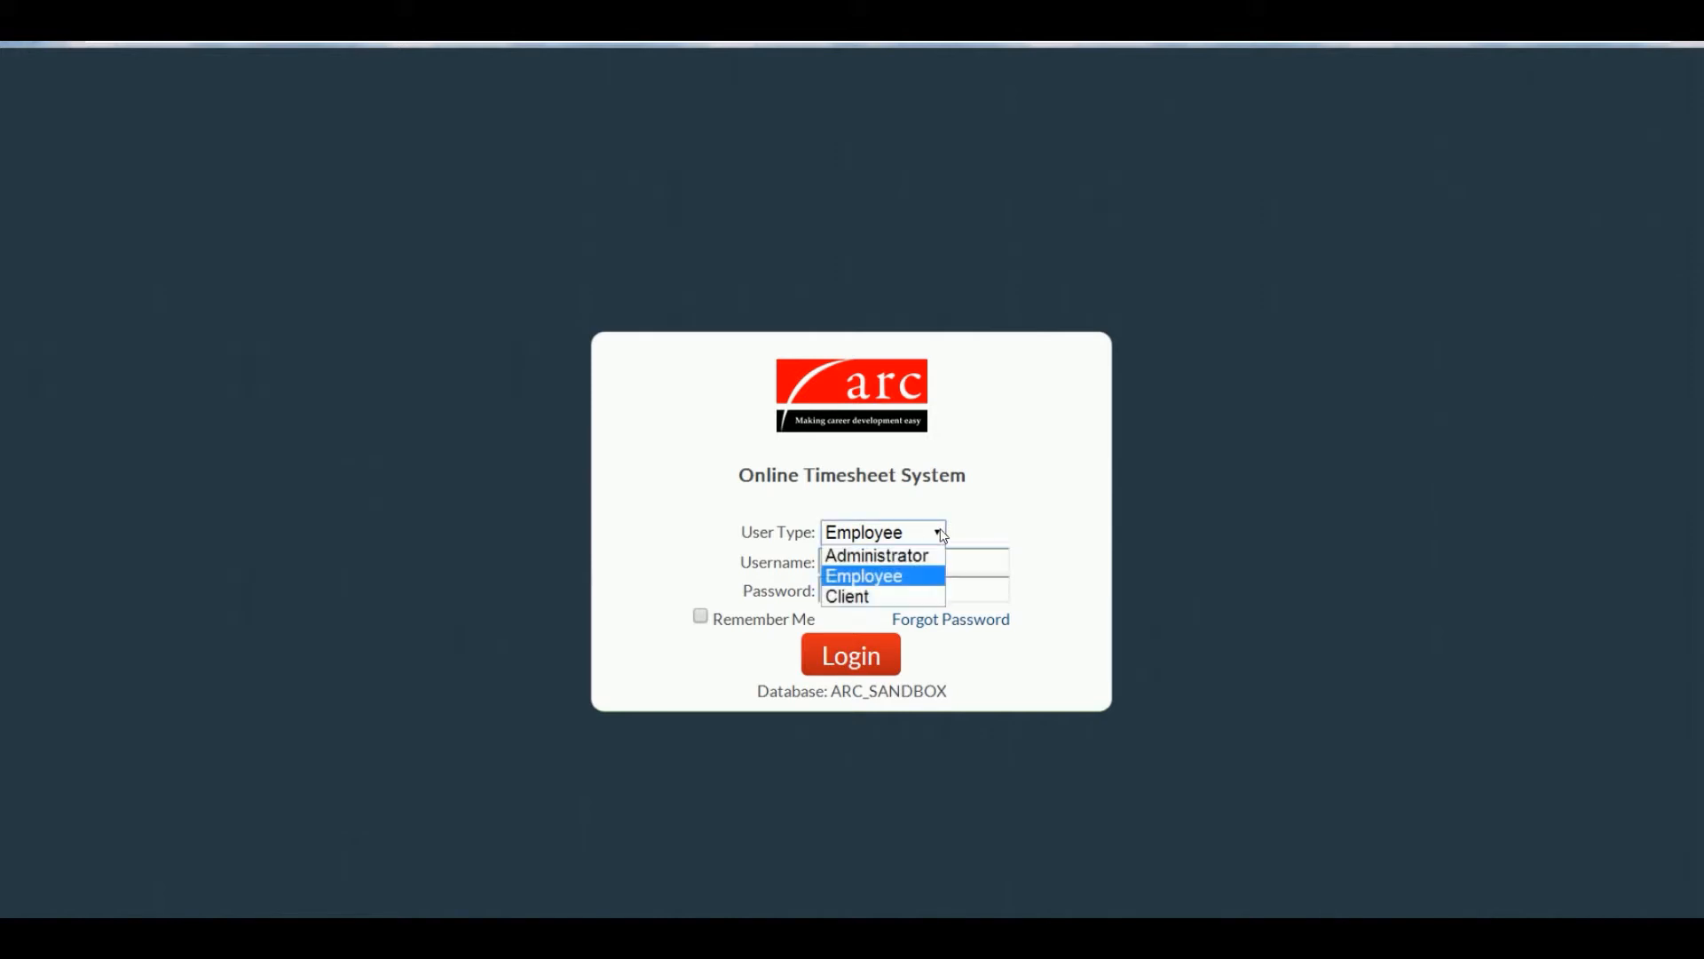
click(932, 575)
click(932, 563)
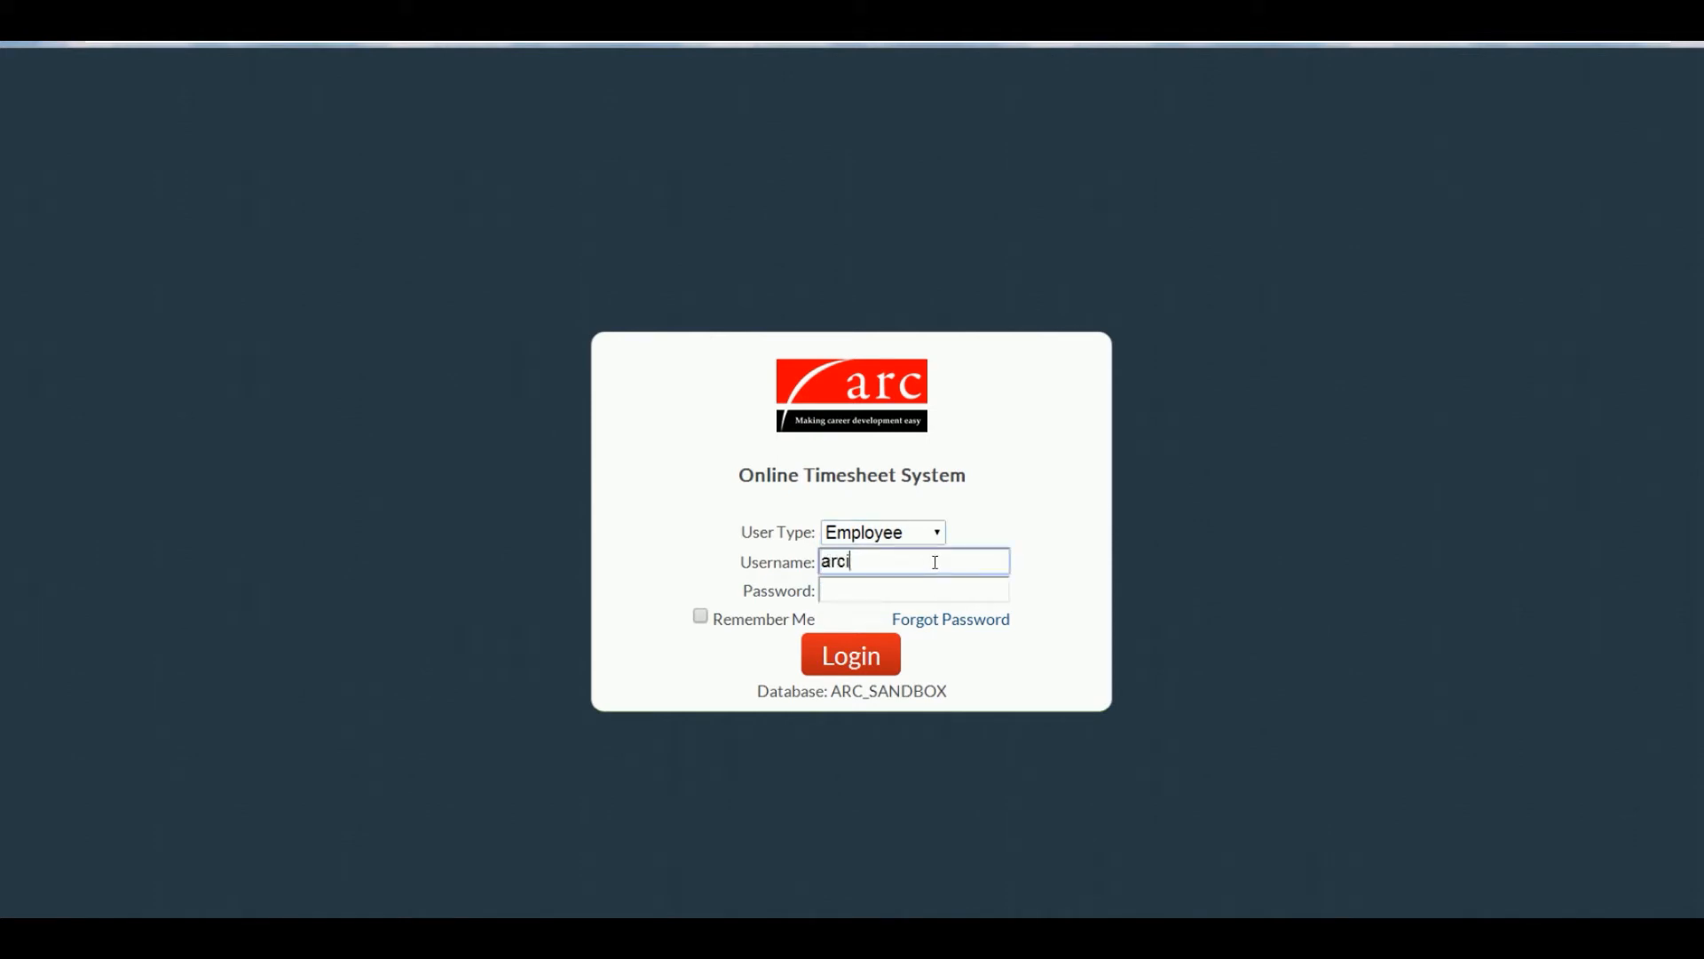
key(Tab)
text(••••••)
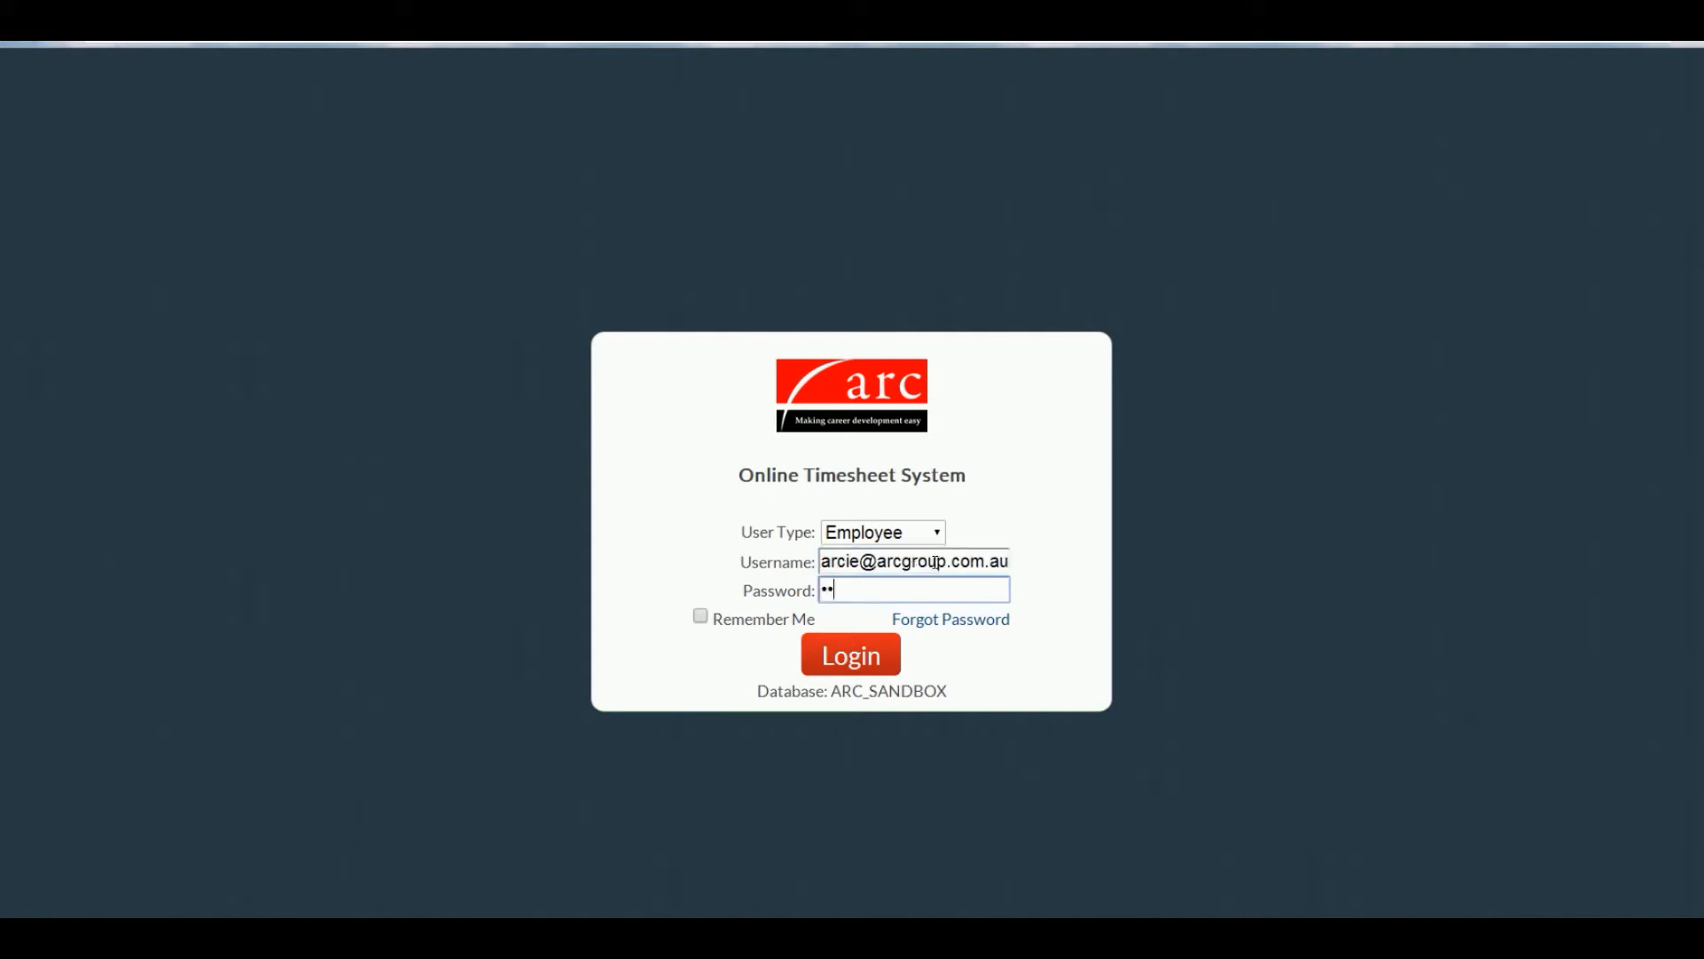
text(••)
click(835, 656)
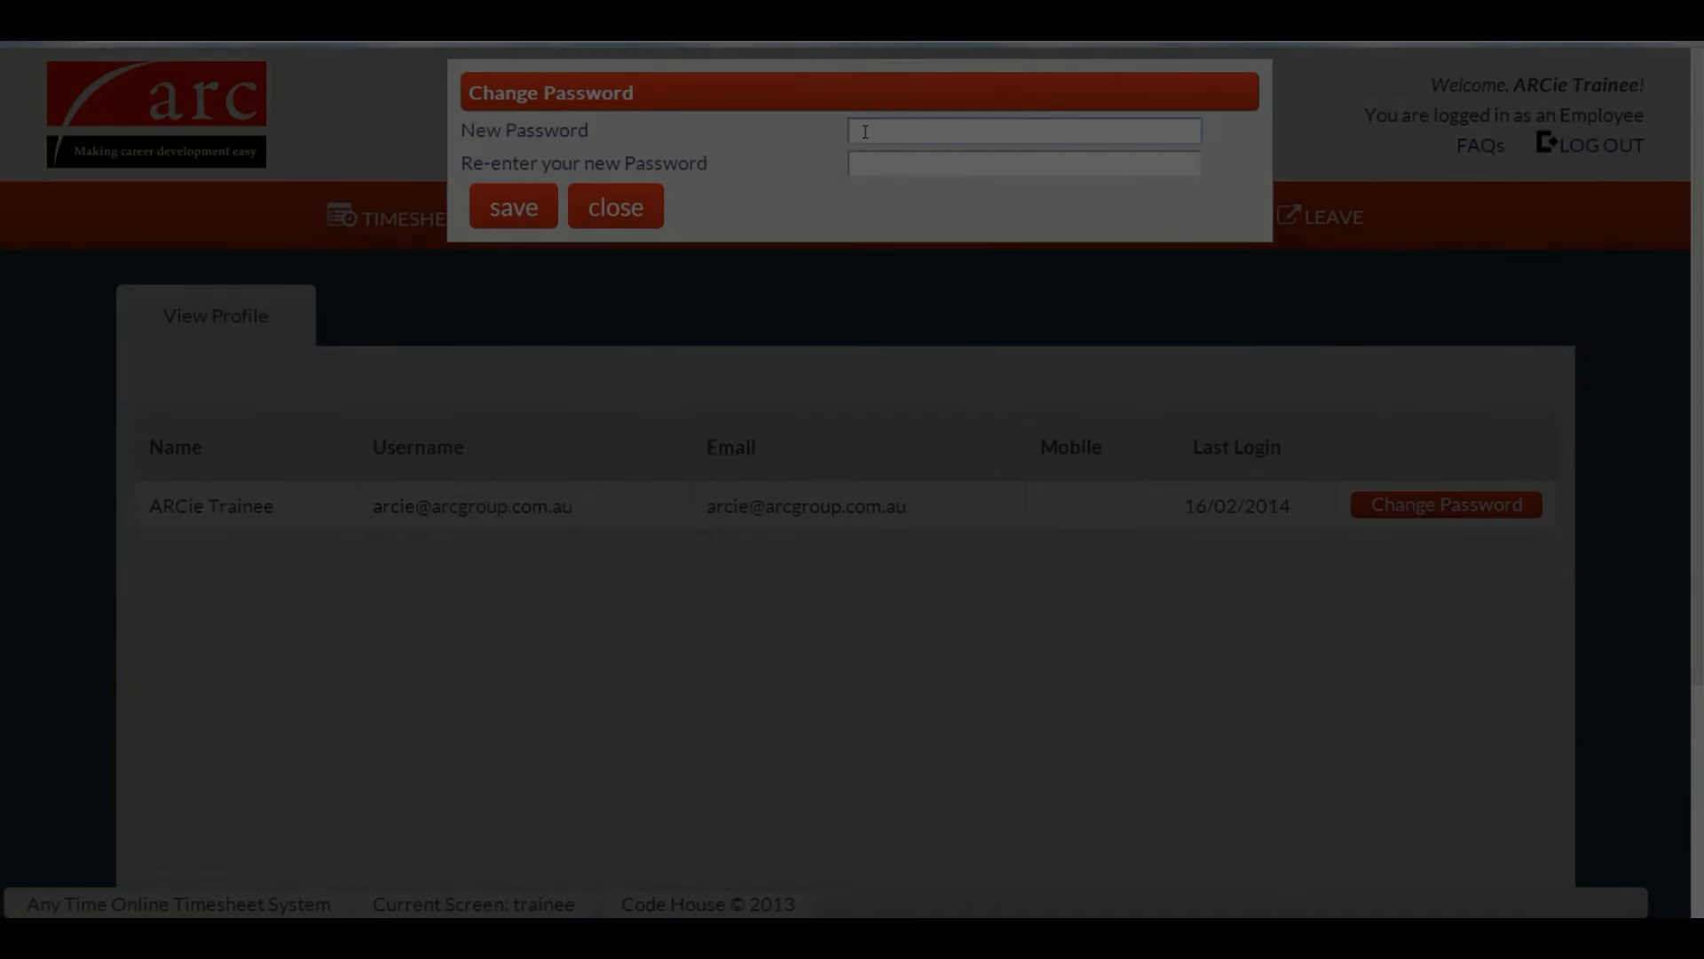
Step: Enter and confirm a new account password, then close the Change Password window
text(••••••••)
key(Tab)
text(••••••••)
key(Return)
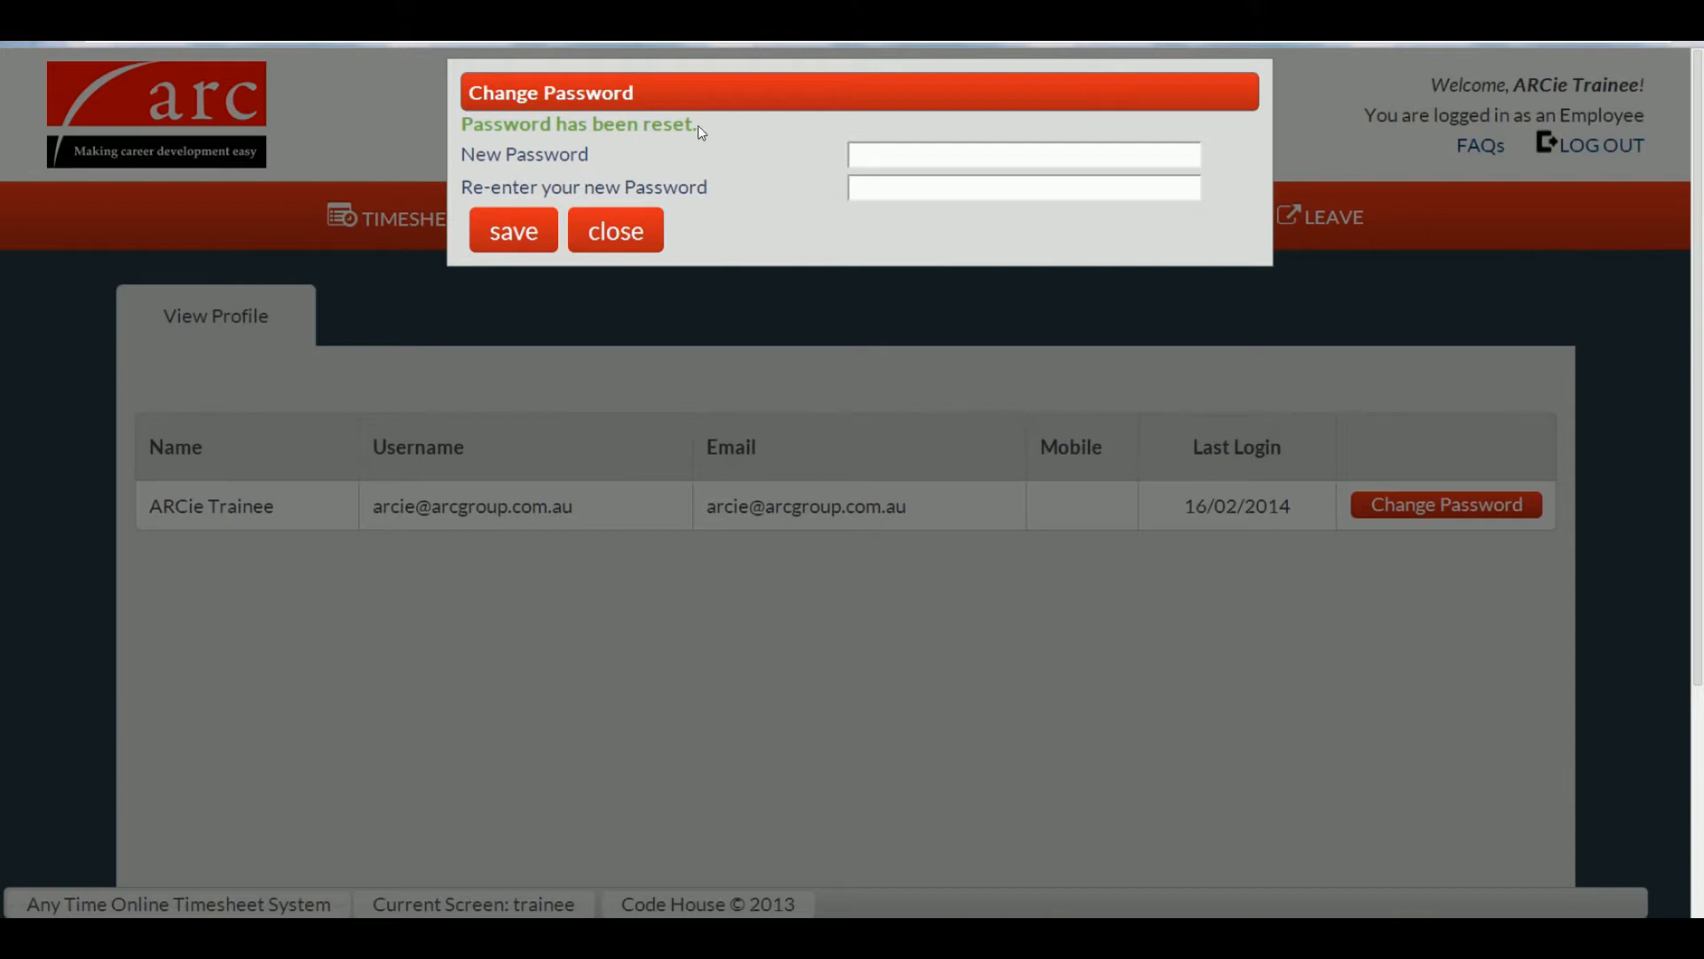
click(633, 233)
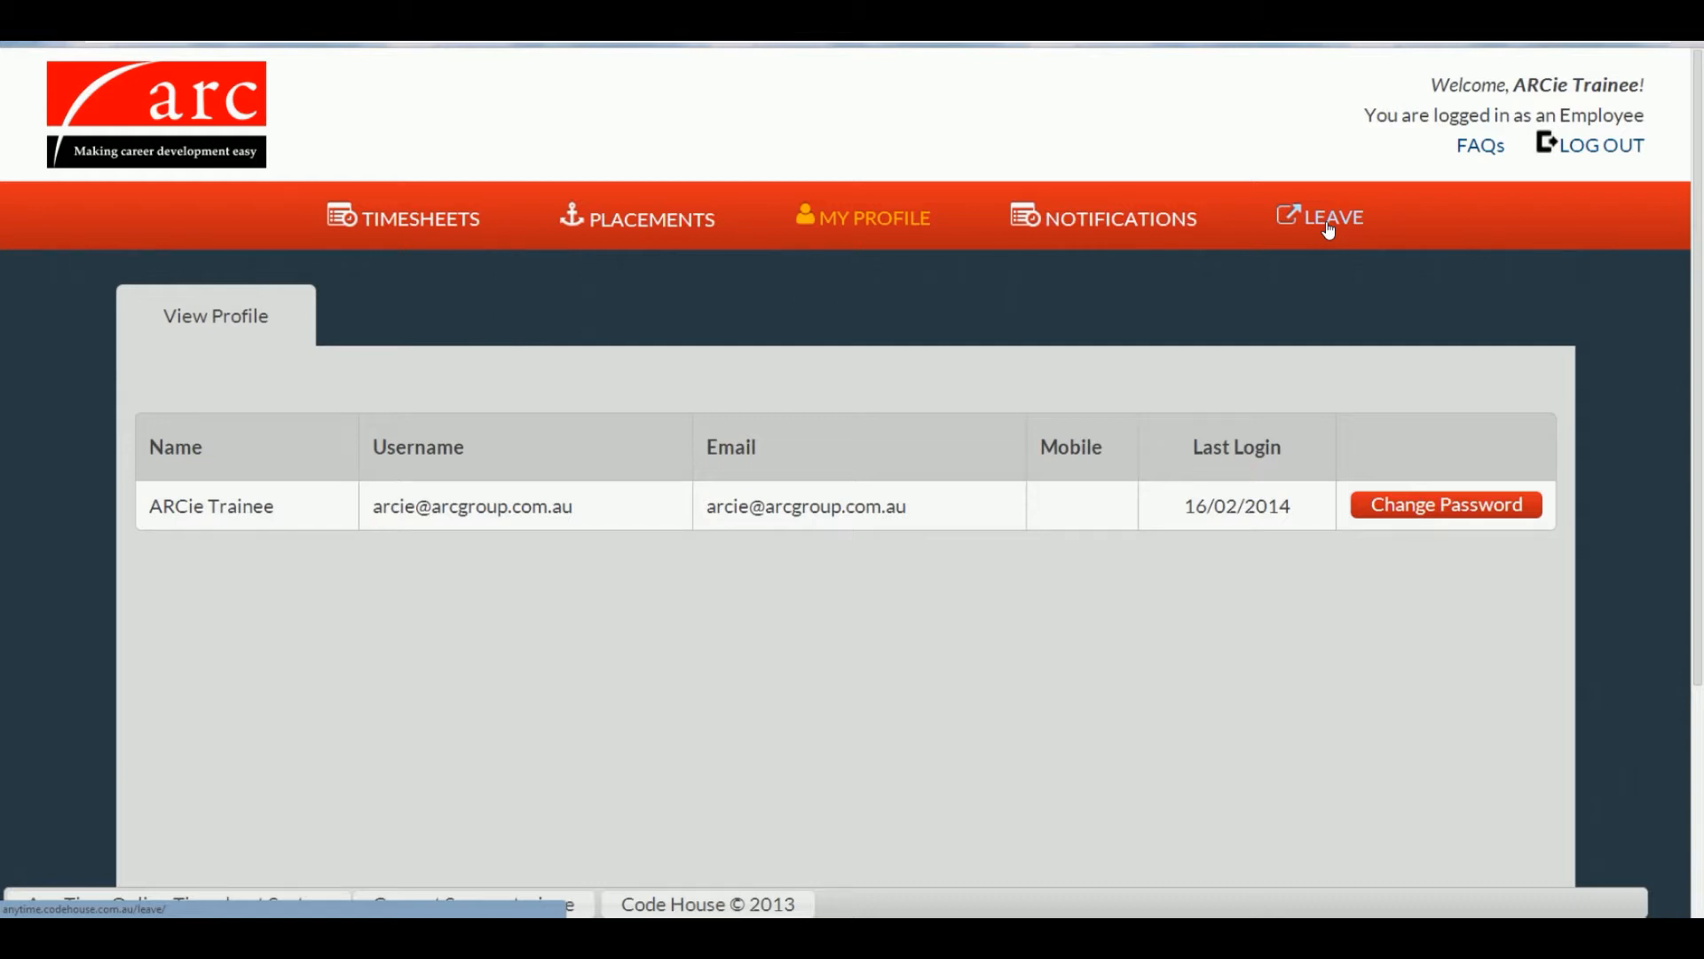
click(433, 222)
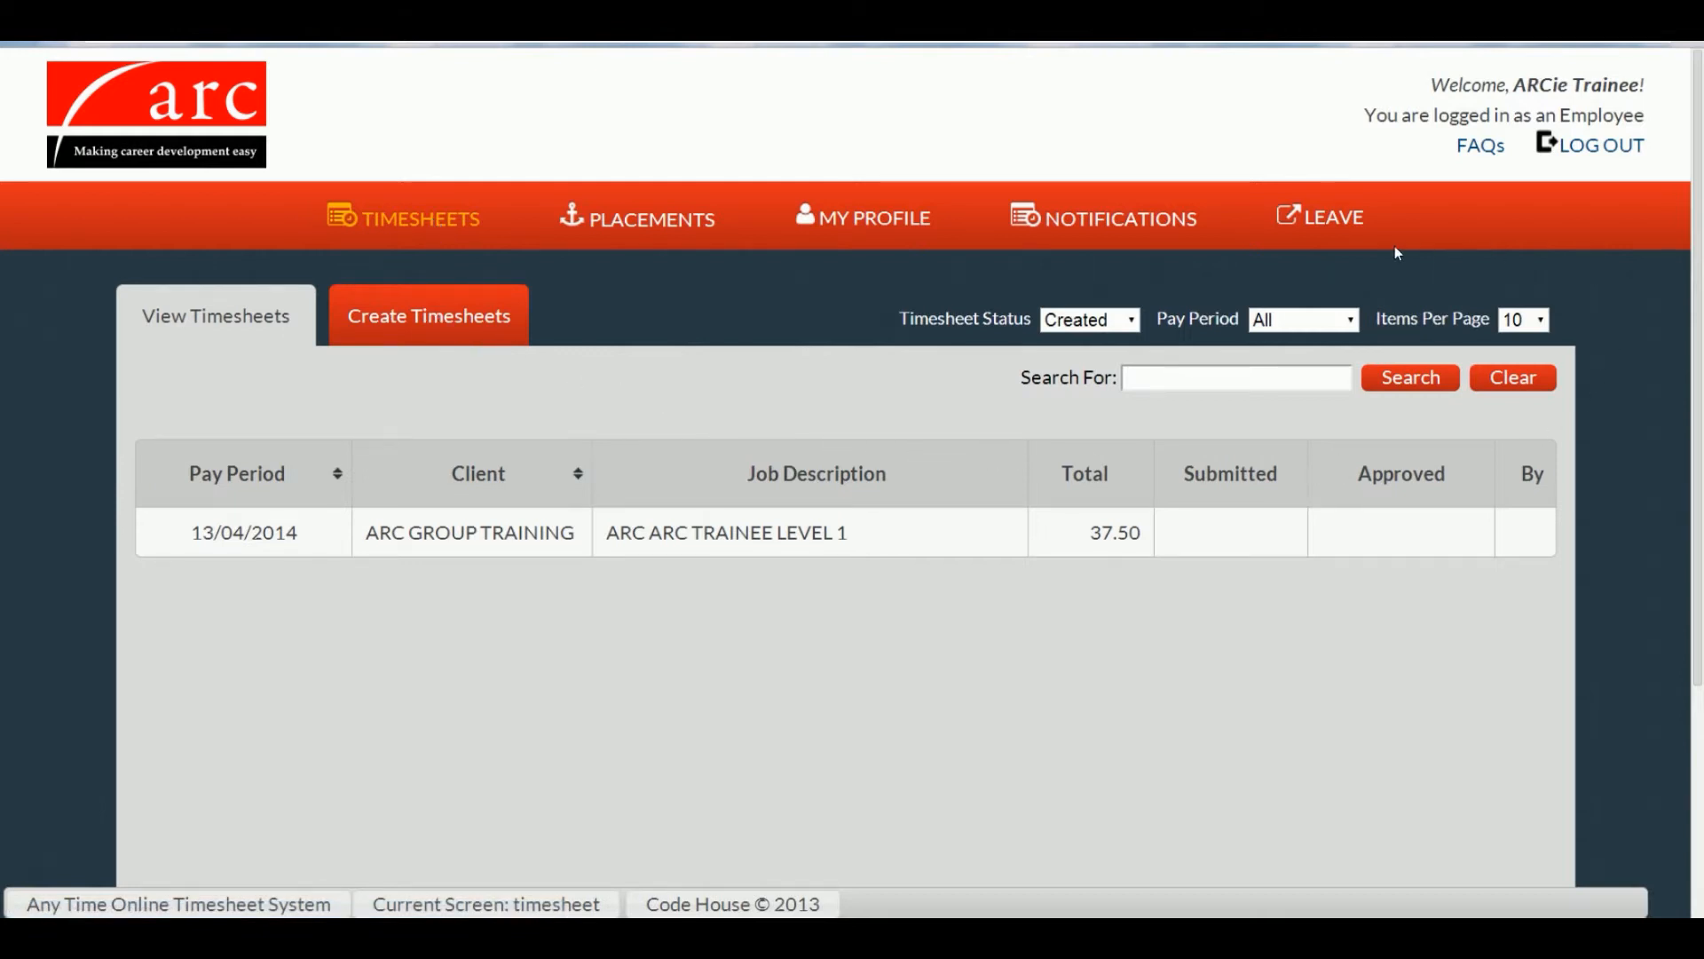
click(1540, 321)
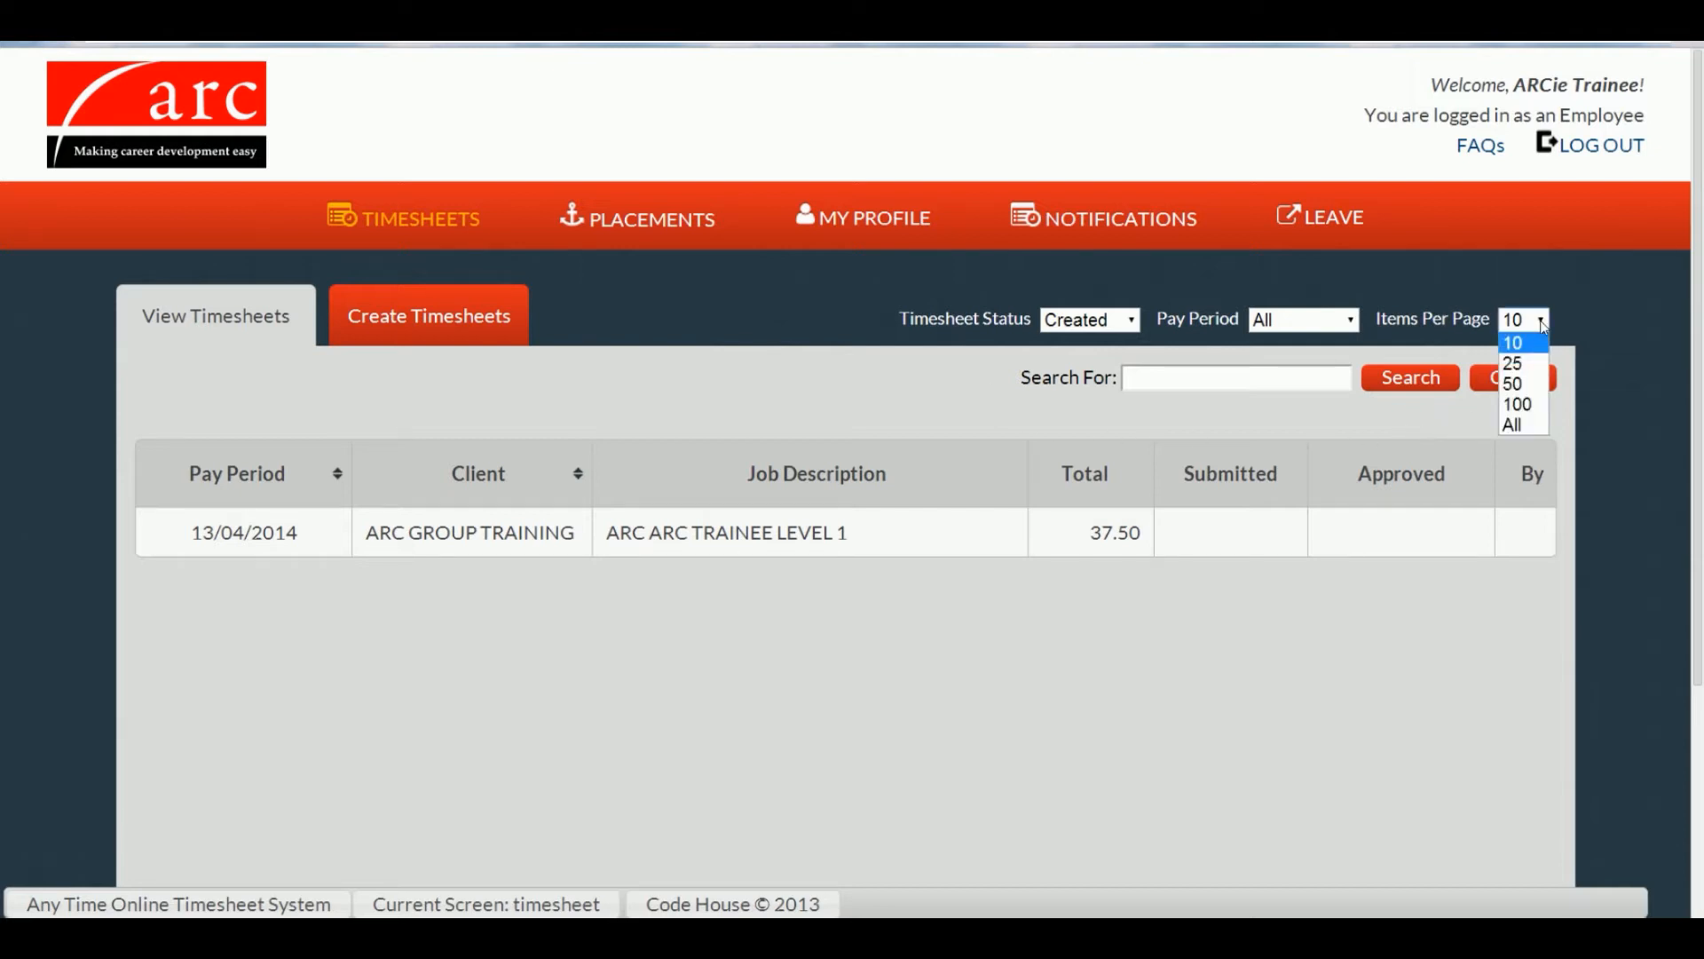
click(1259, 373)
text(Search)
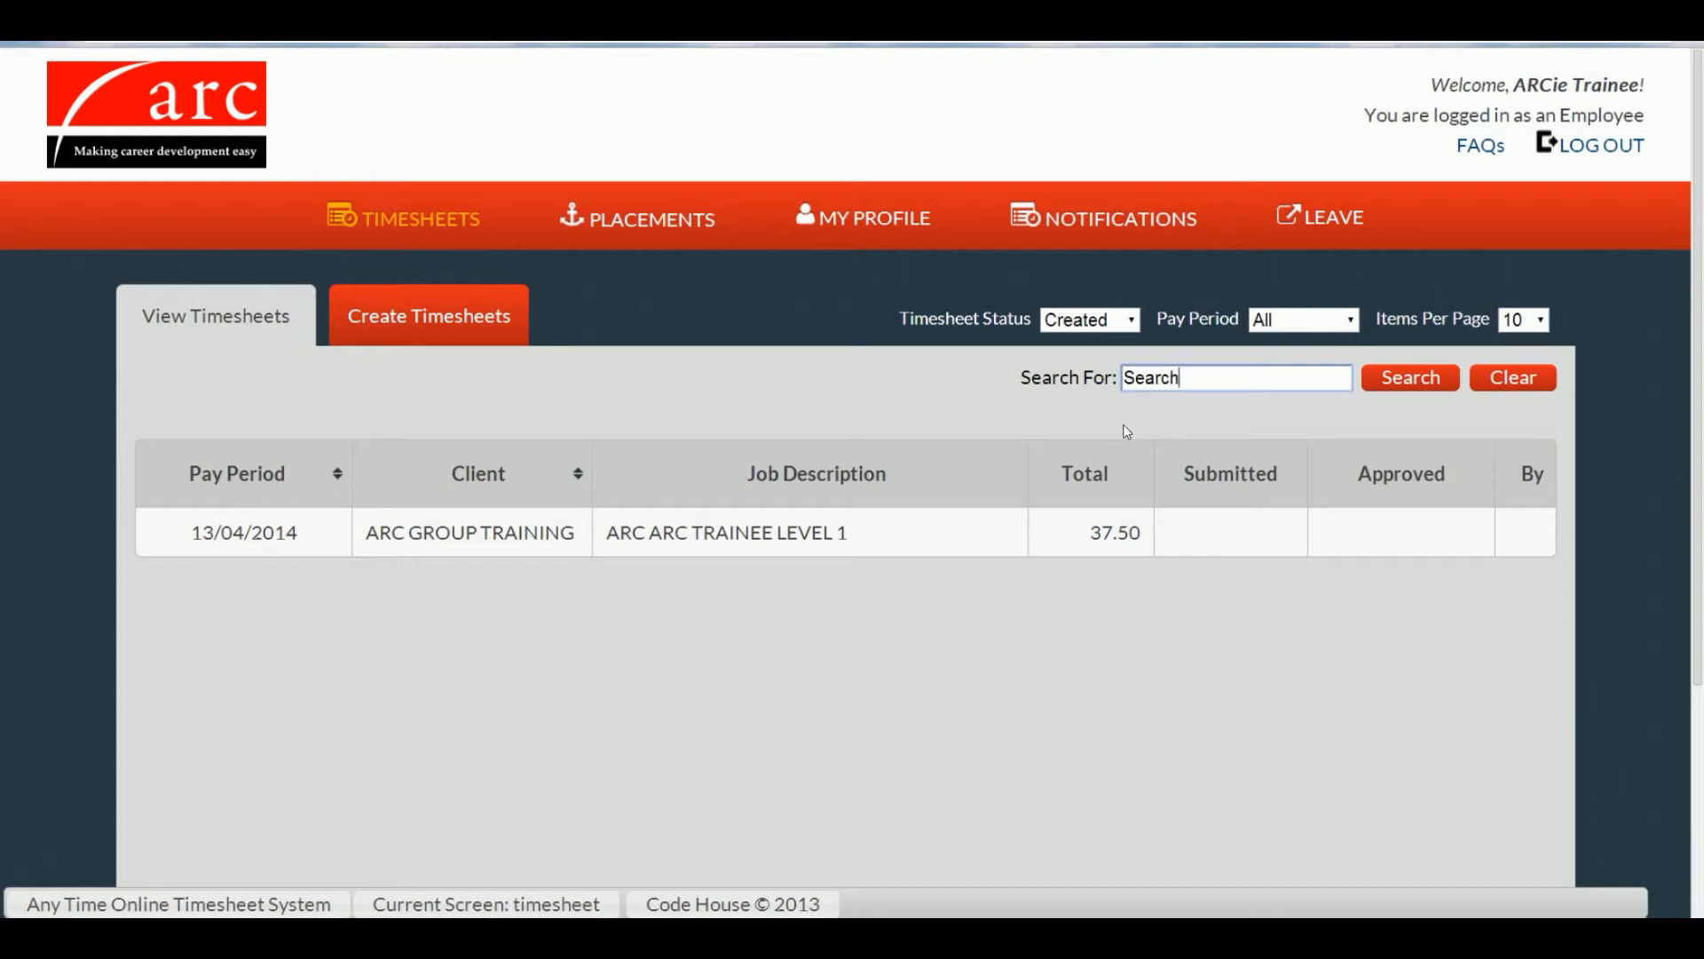
click(886, 221)
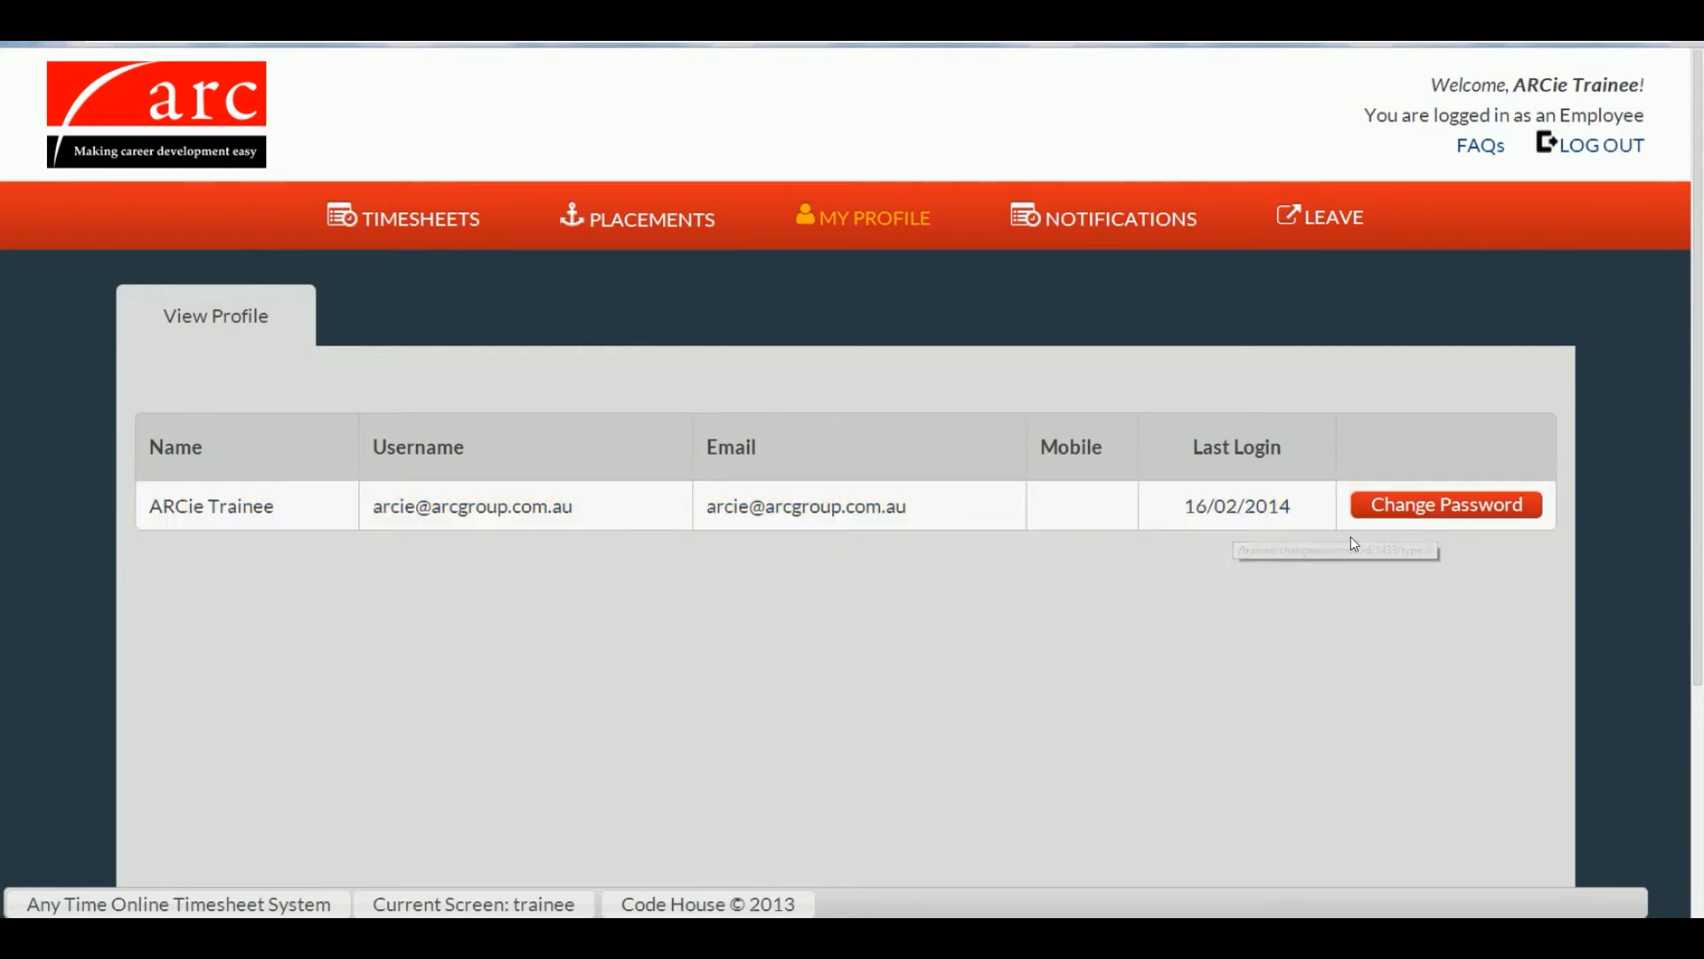
Step: Dismiss the Change Password window unchanged and view the ARC GROUP TRAINING placement
click(1431, 520)
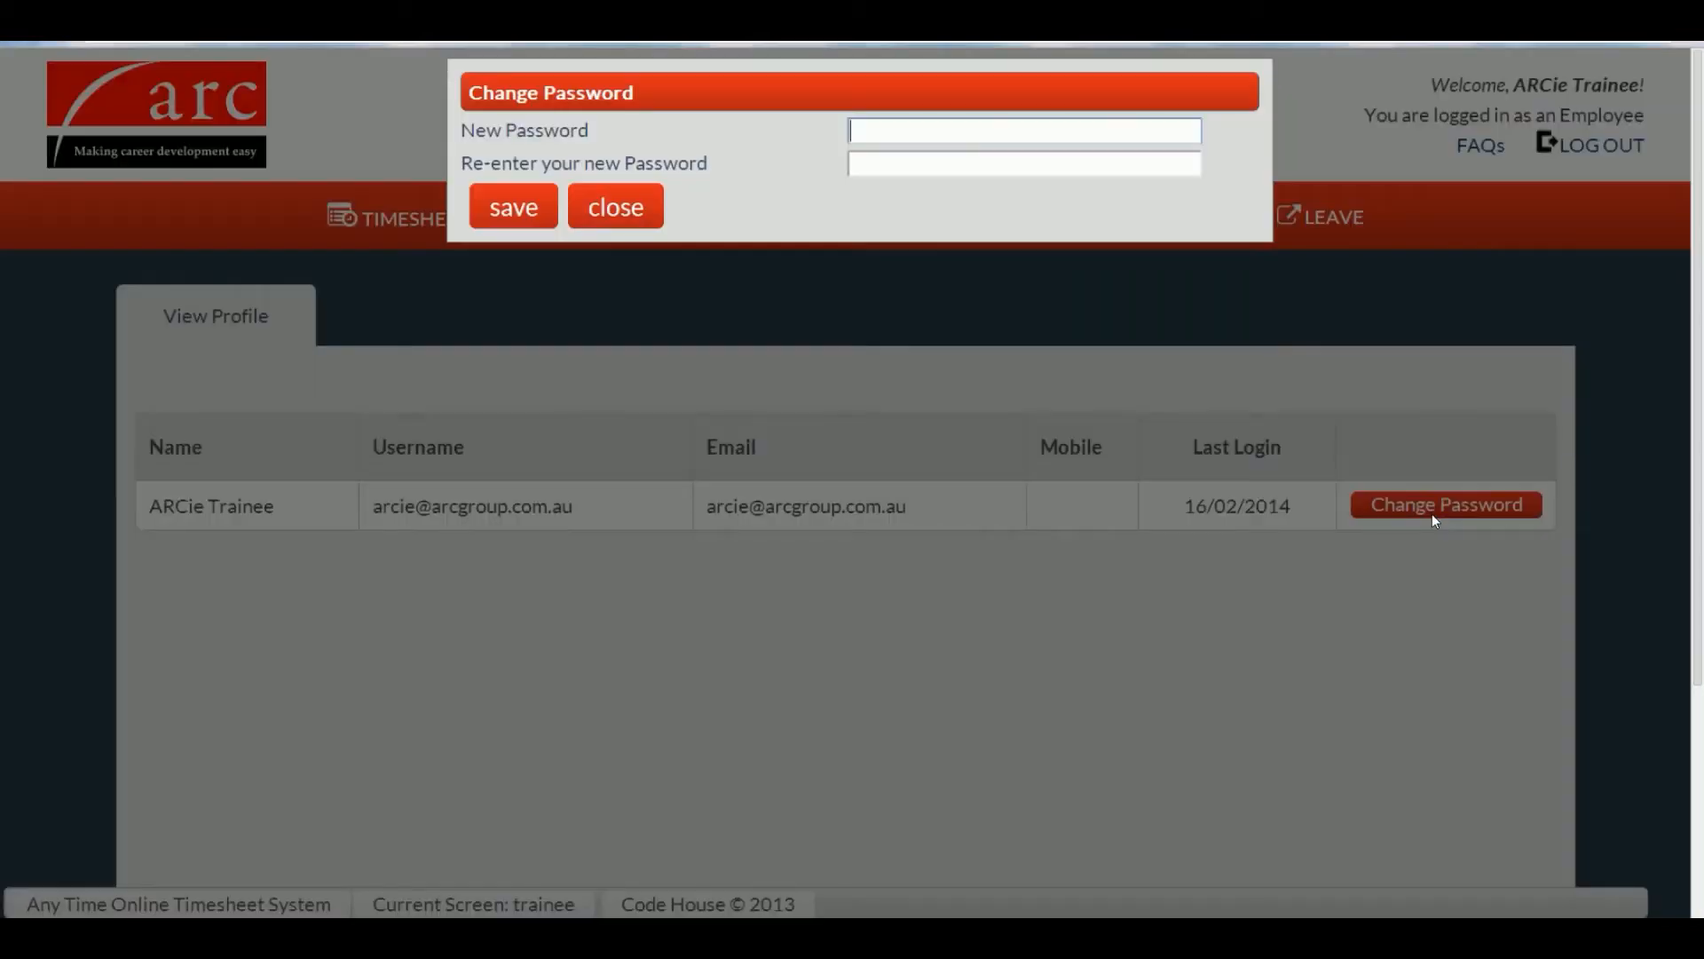
click(619, 213)
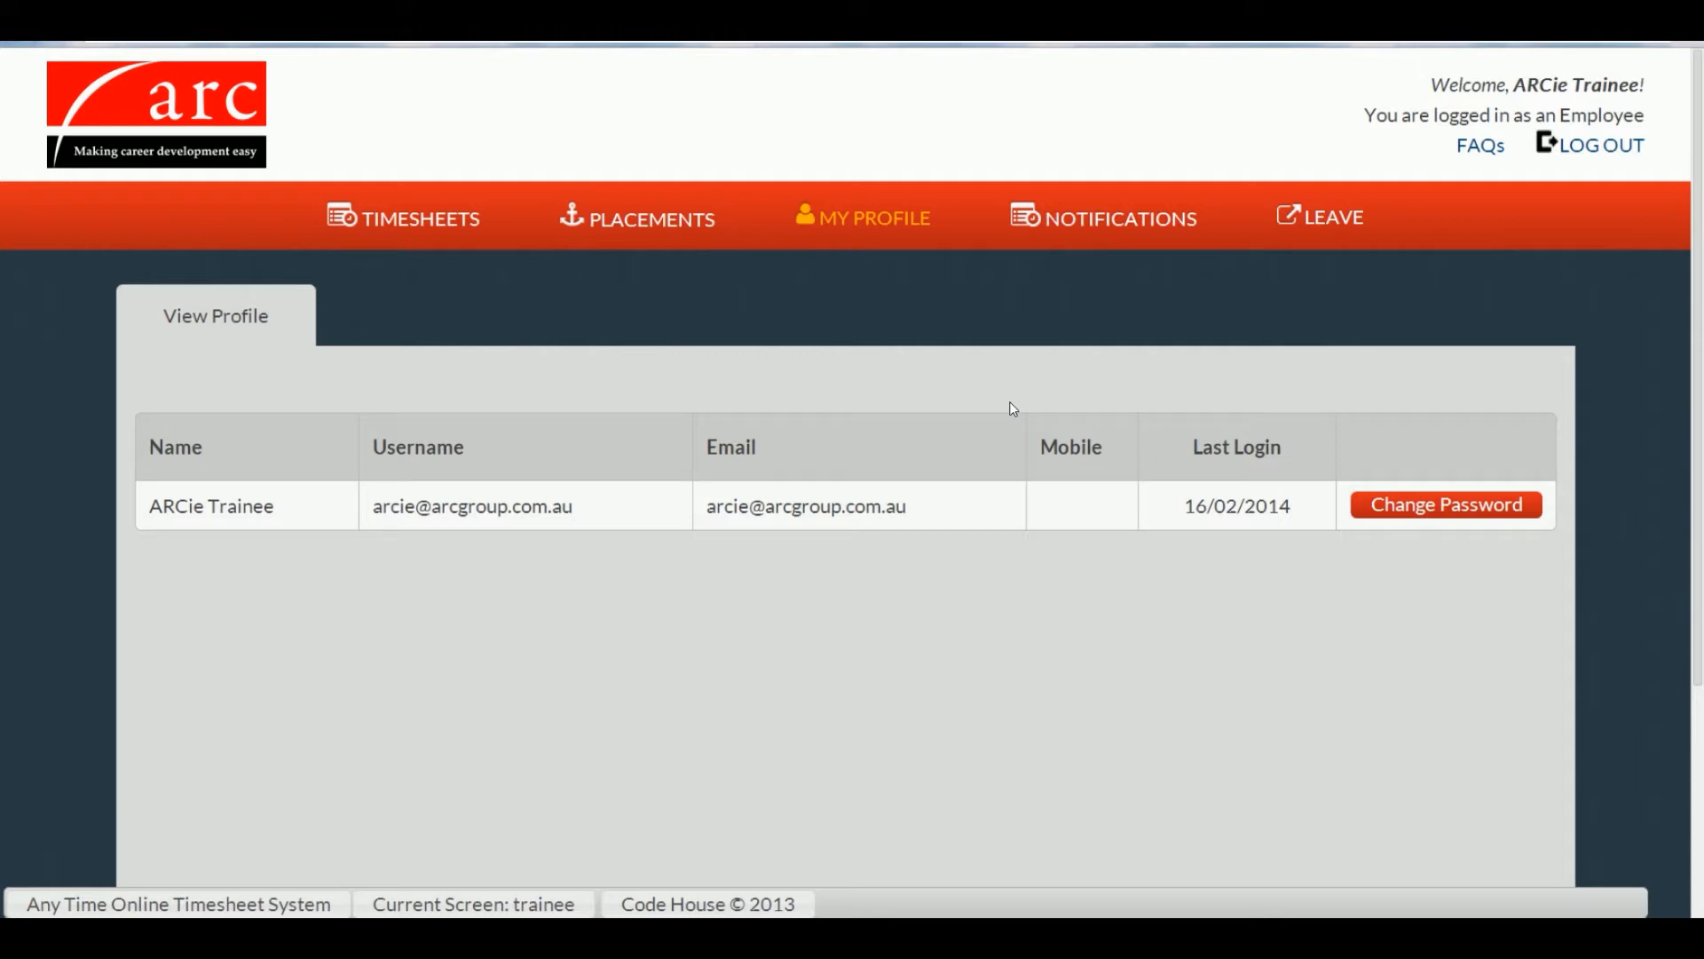
click(657, 229)
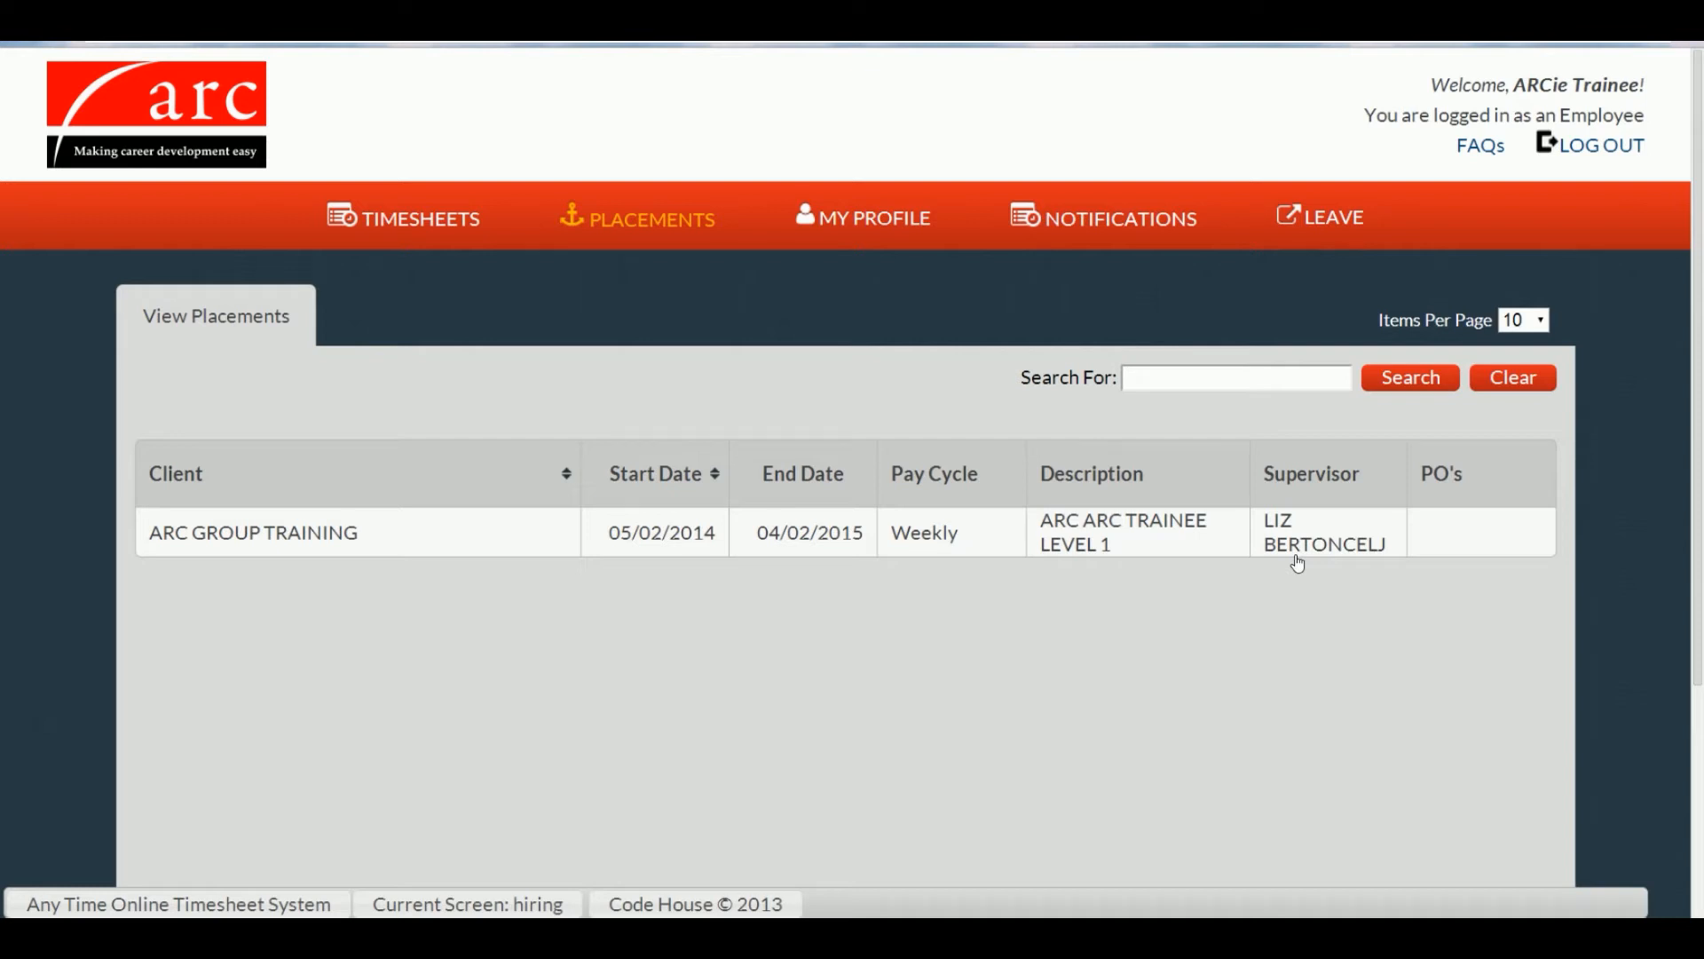
Step: Check notifications and leave balances, then return to the timesheets list showing 13/04/2014
click(1100, 233)
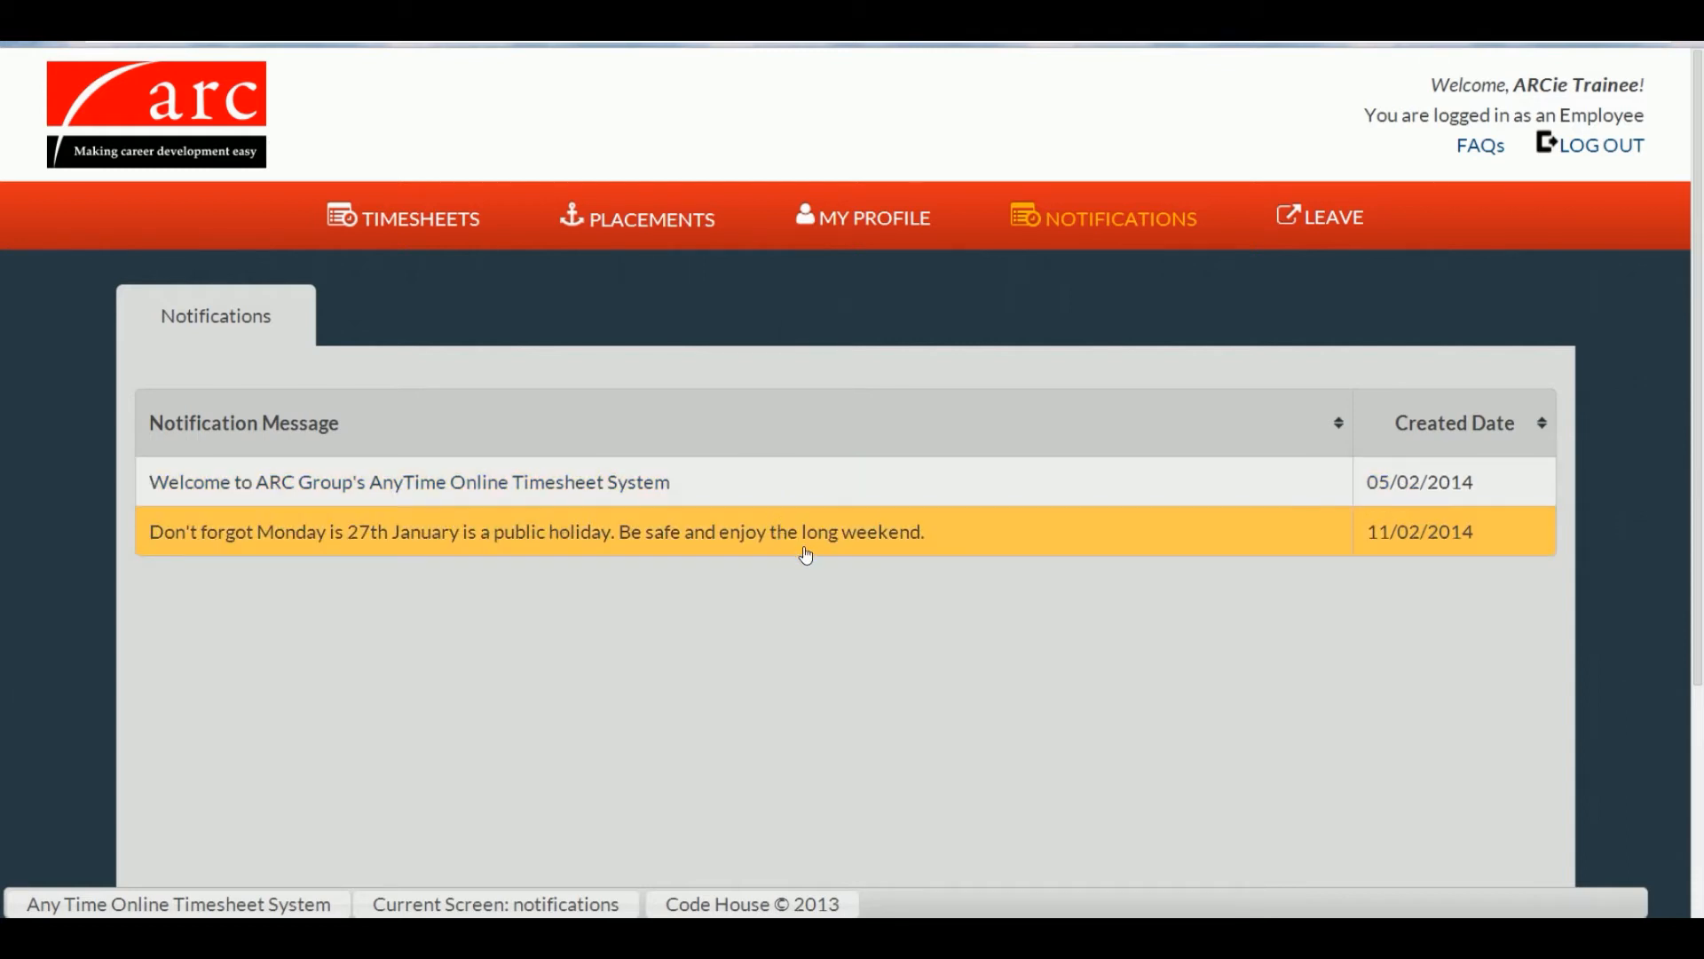
click(1329, 229)
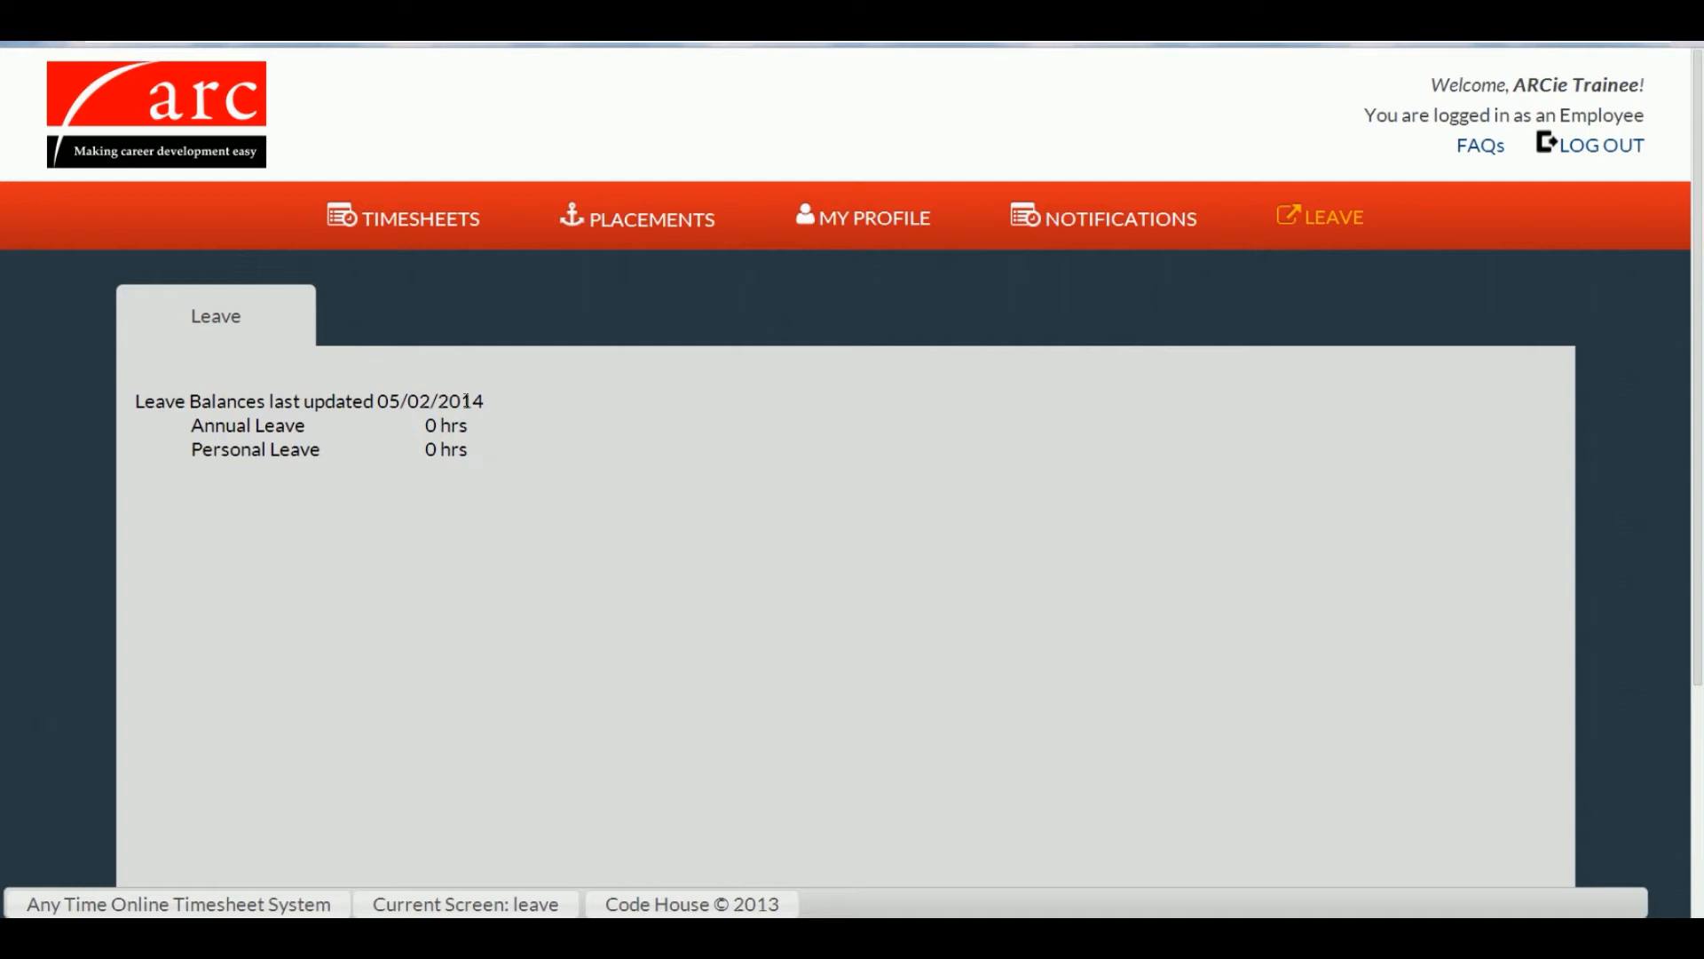
click(443, 220)
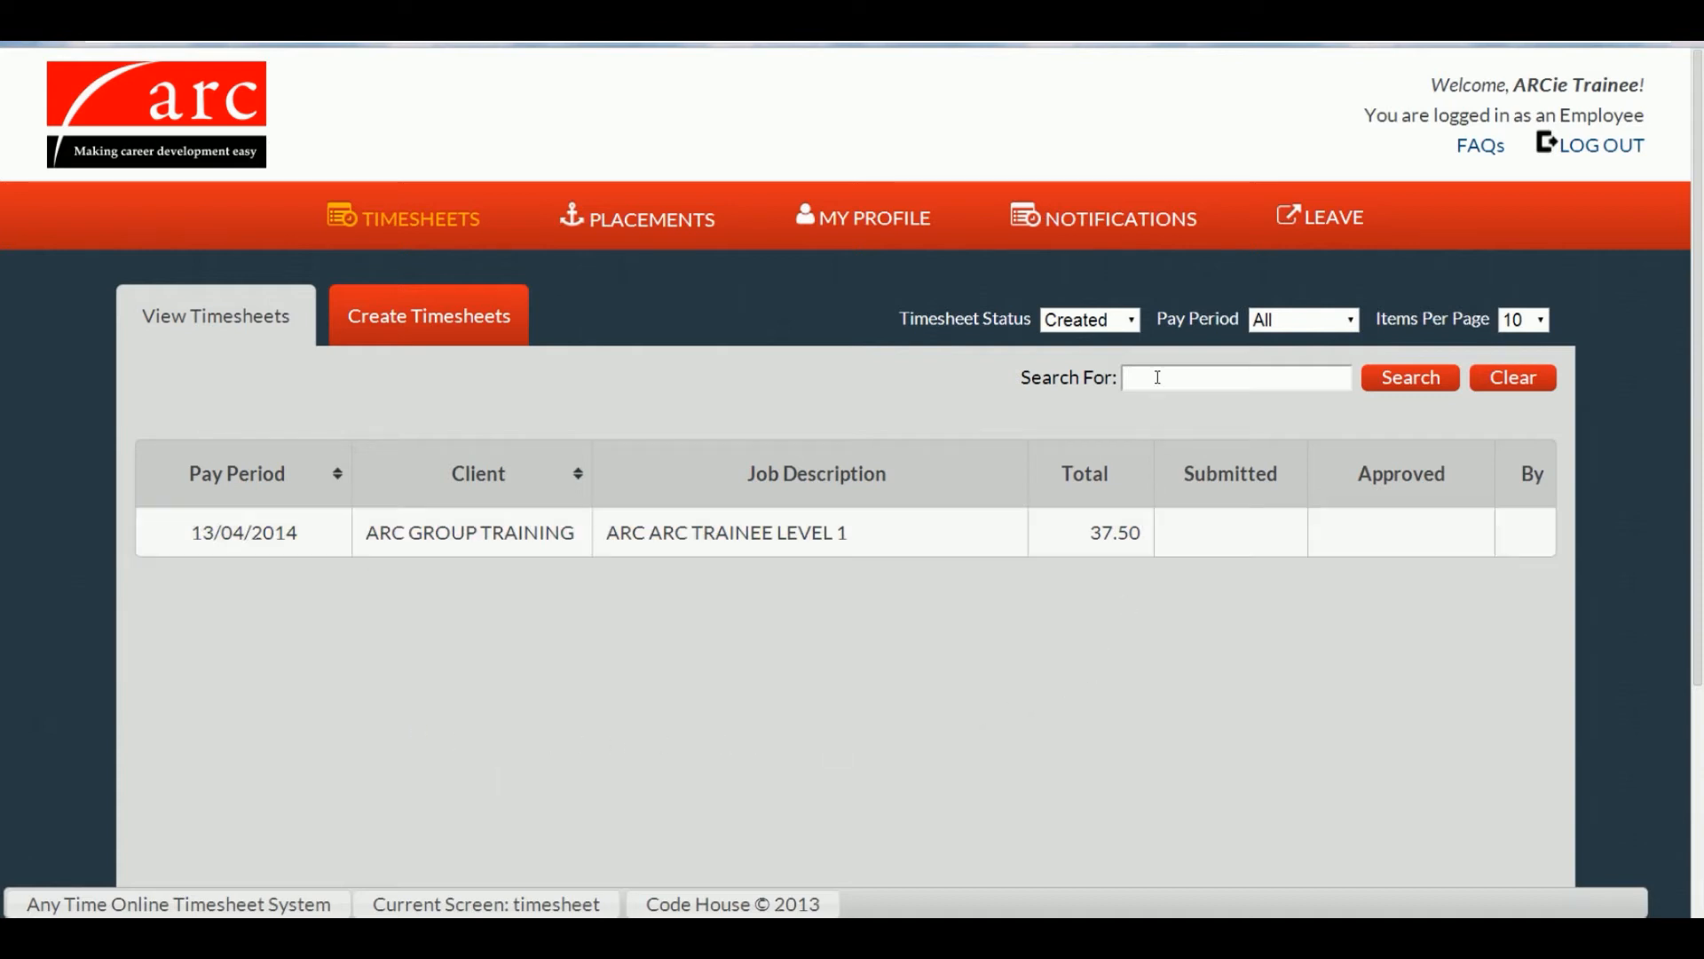
click(1134, 320)
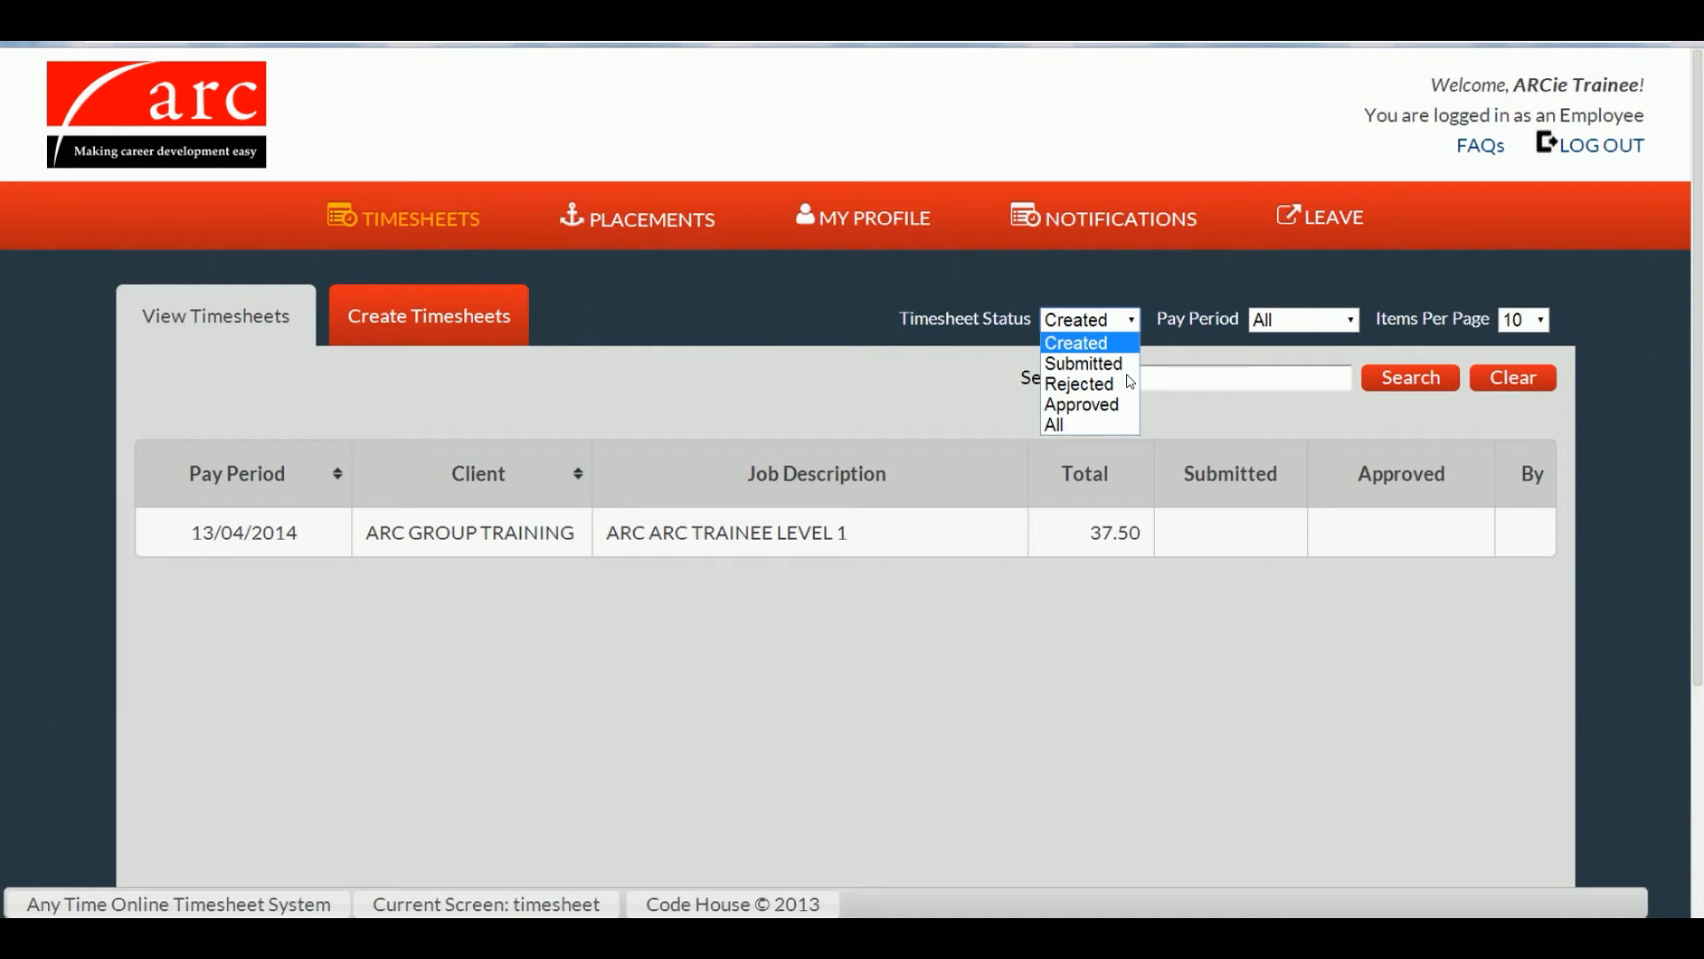
Step: Filter timesheets to All statuses and All pay periods, then go to Create Timesheets
click(1125, 425)
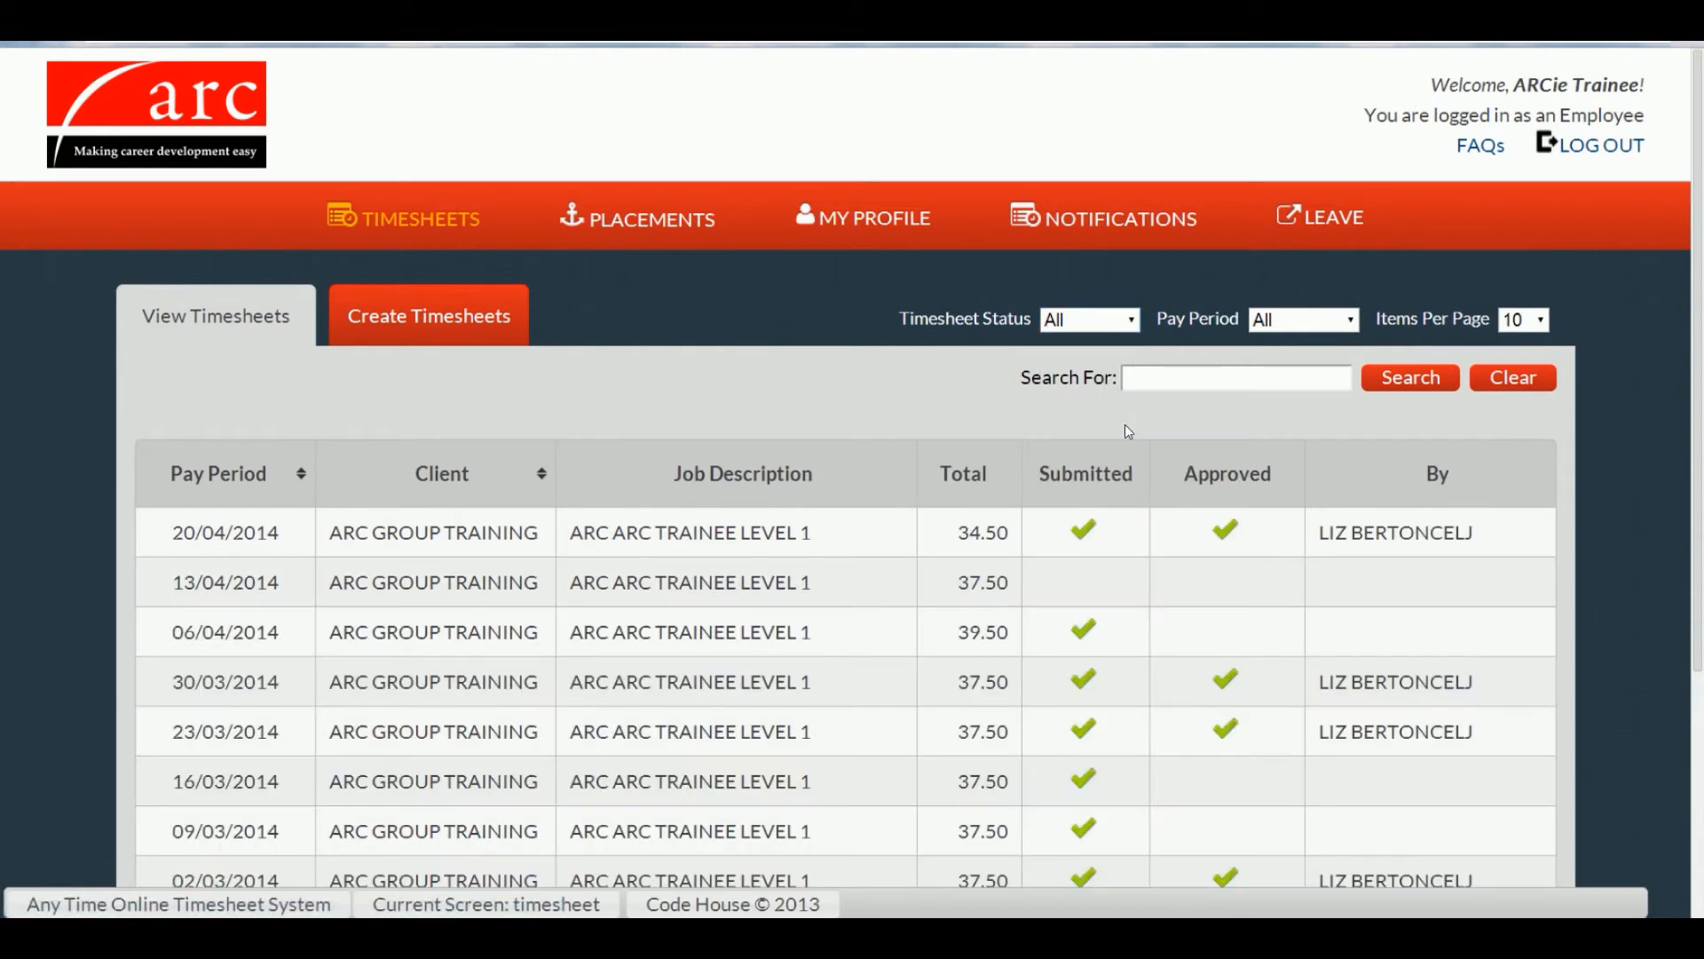
click(1352, 320)
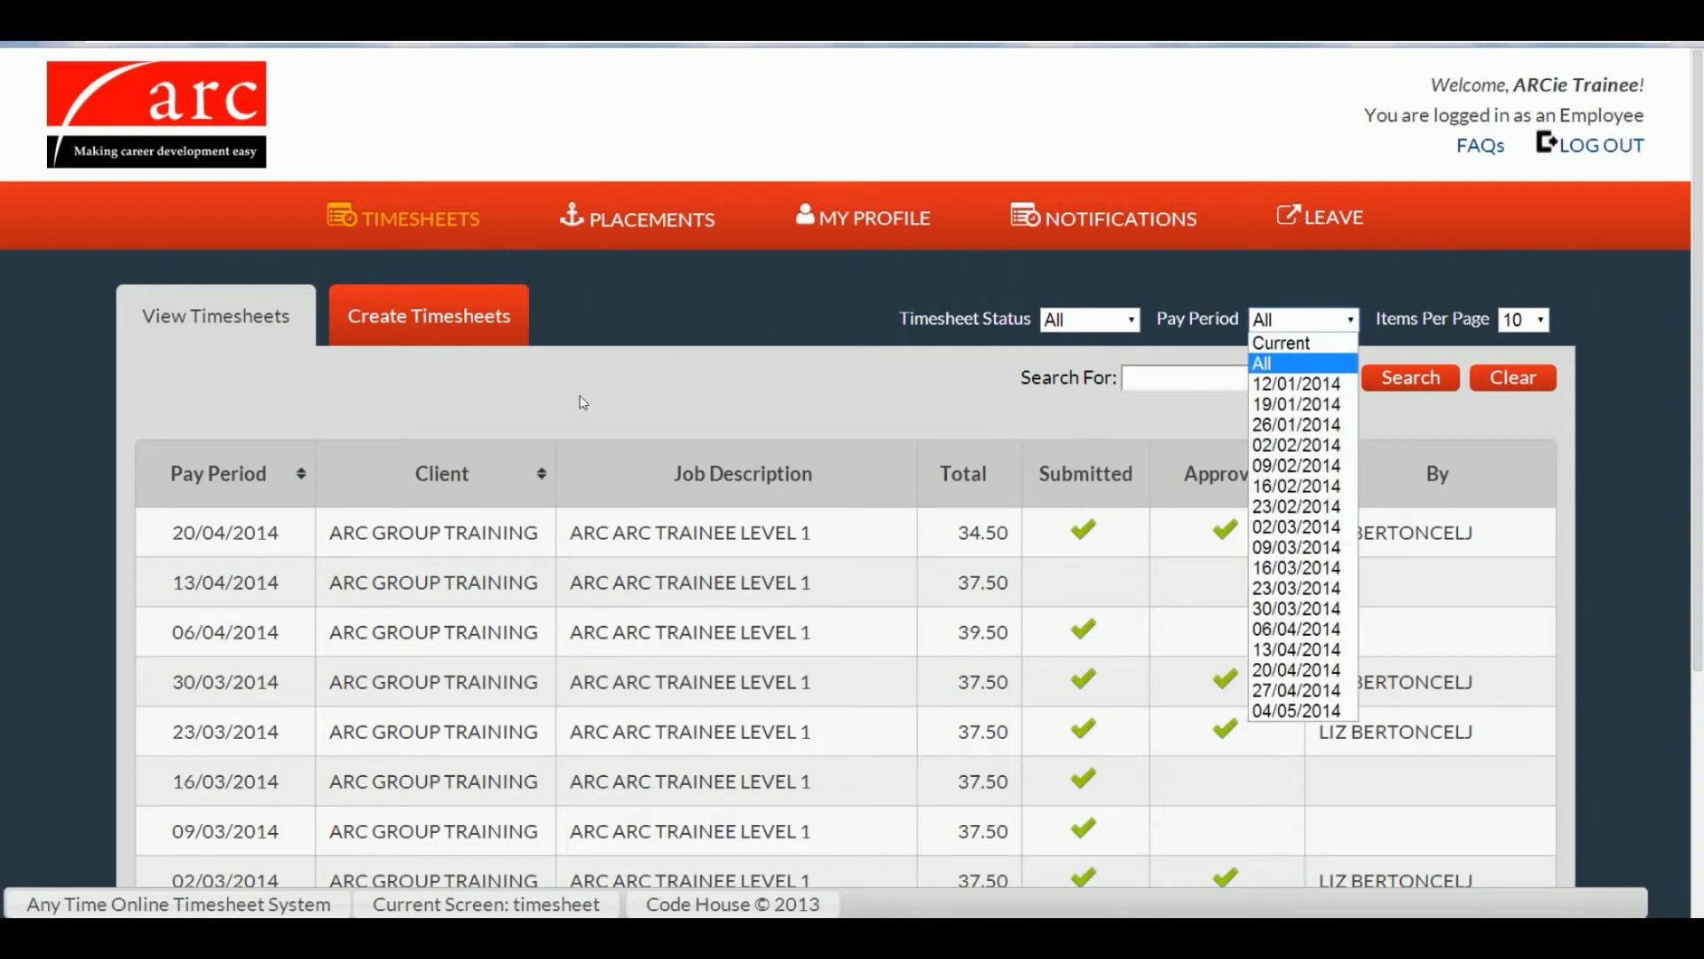
click(458, 331)
click(458, 328)
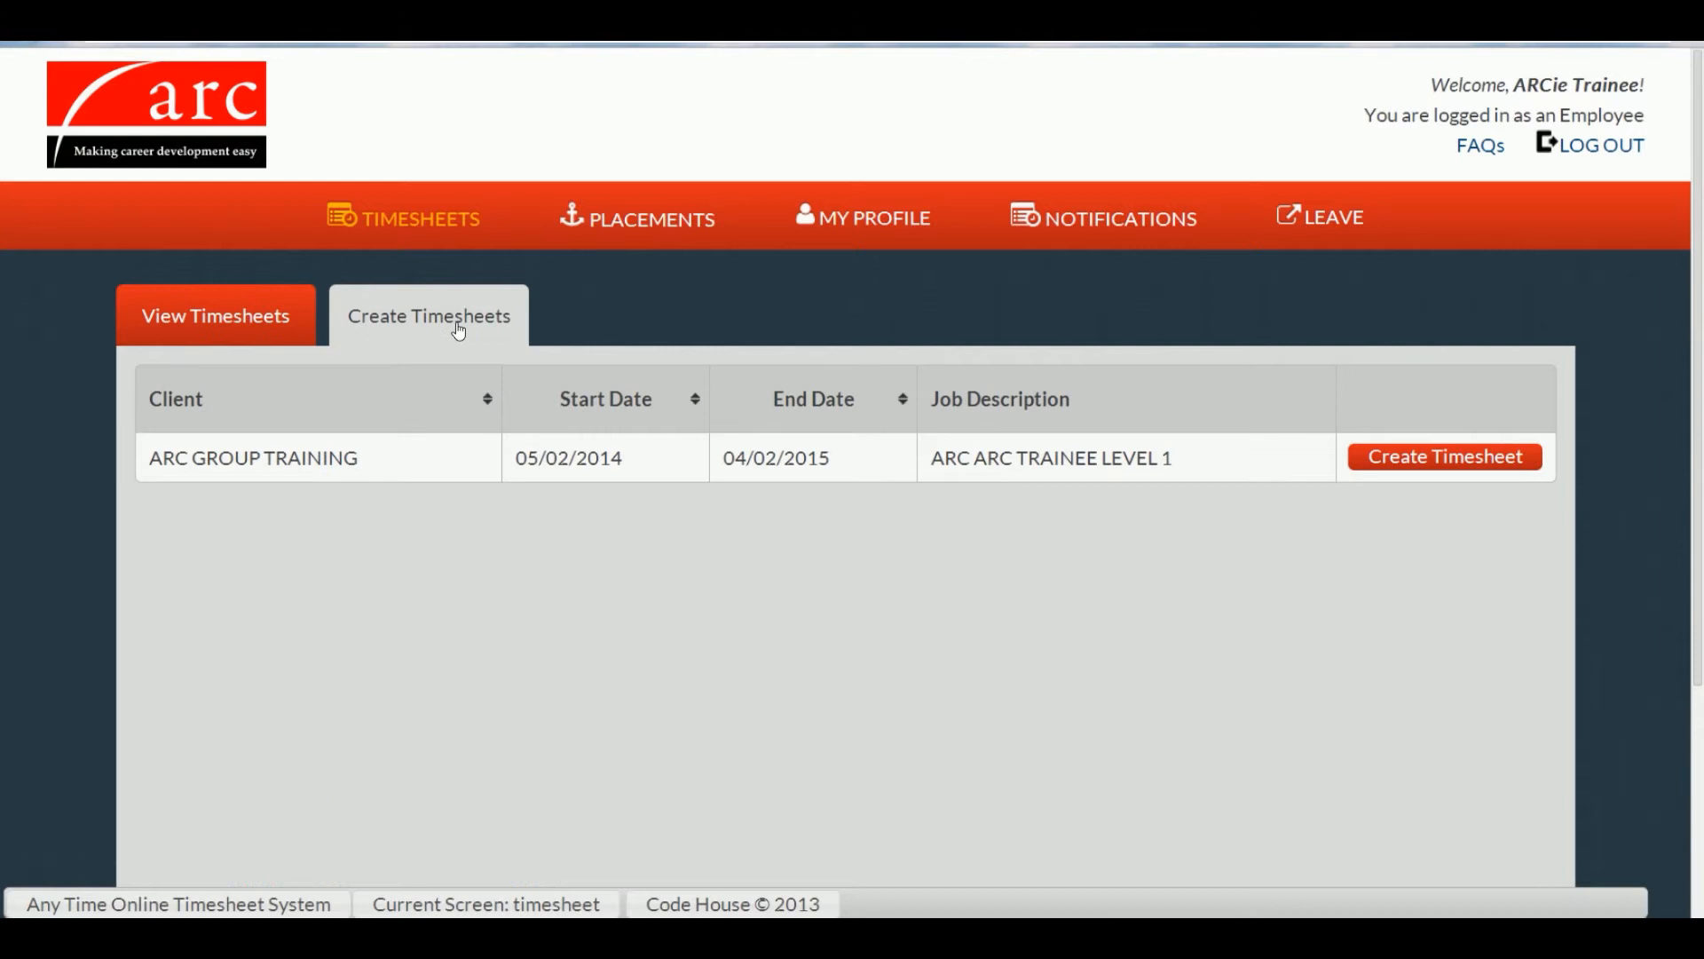
Step: Start an ARC GROUP TRAINING timesheet for the 21/04/2014 - 27/04/2014 pay period
click(1386, 467)
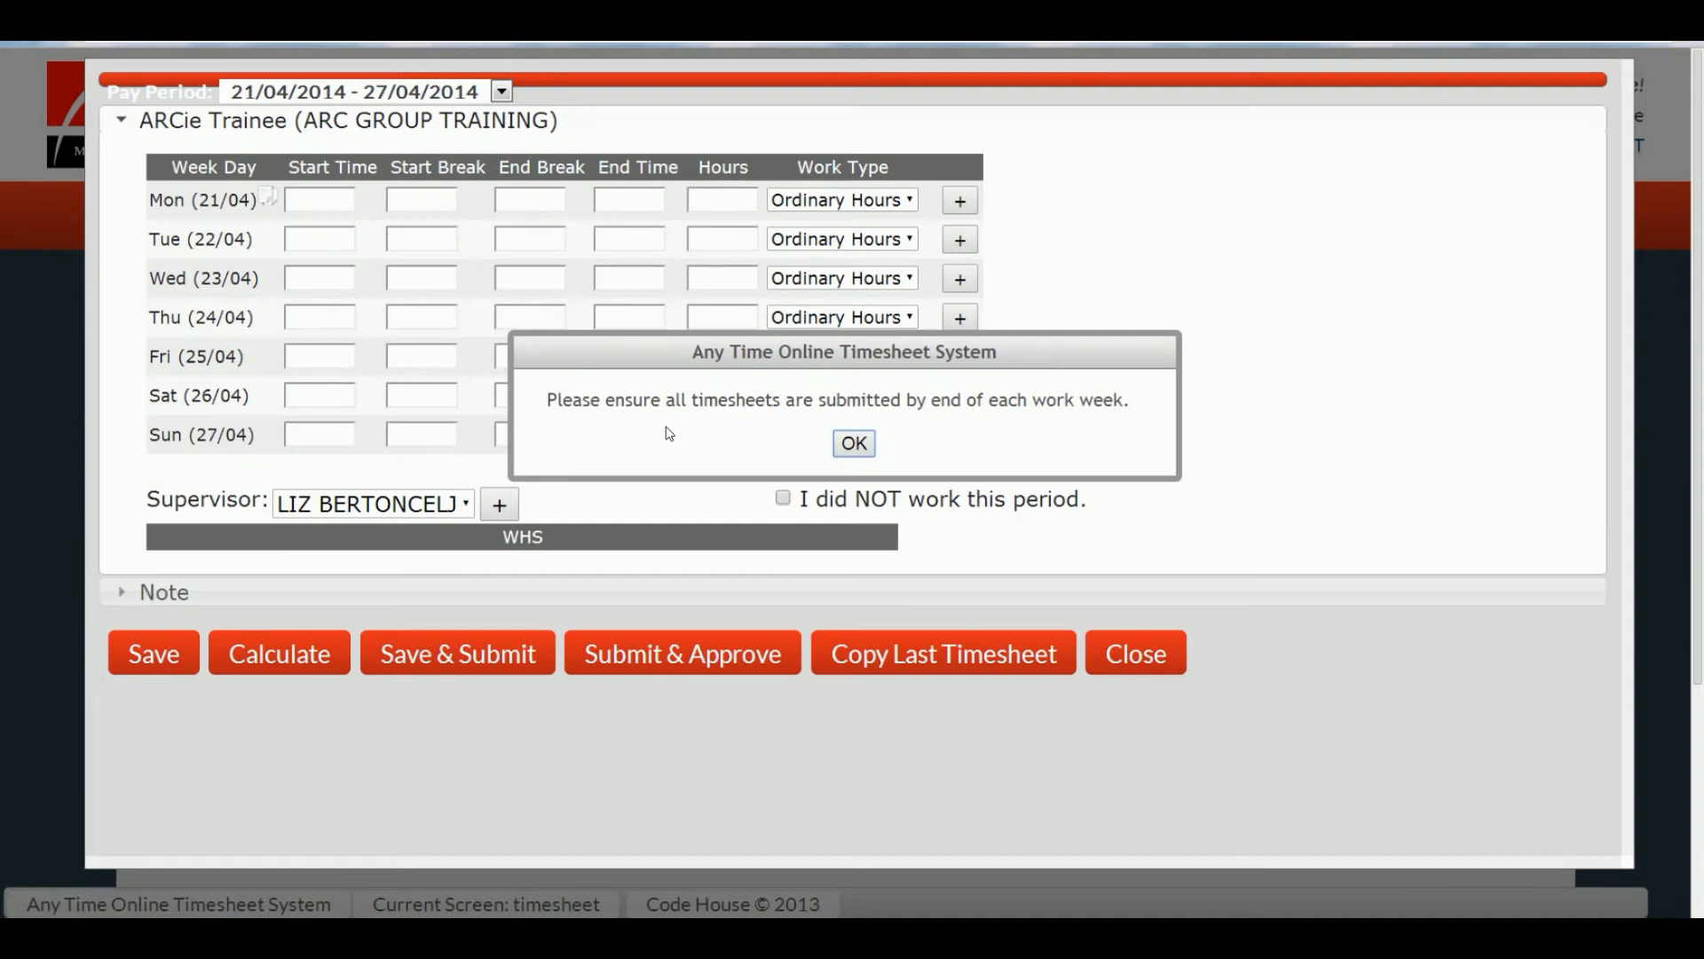
click(854, 442)
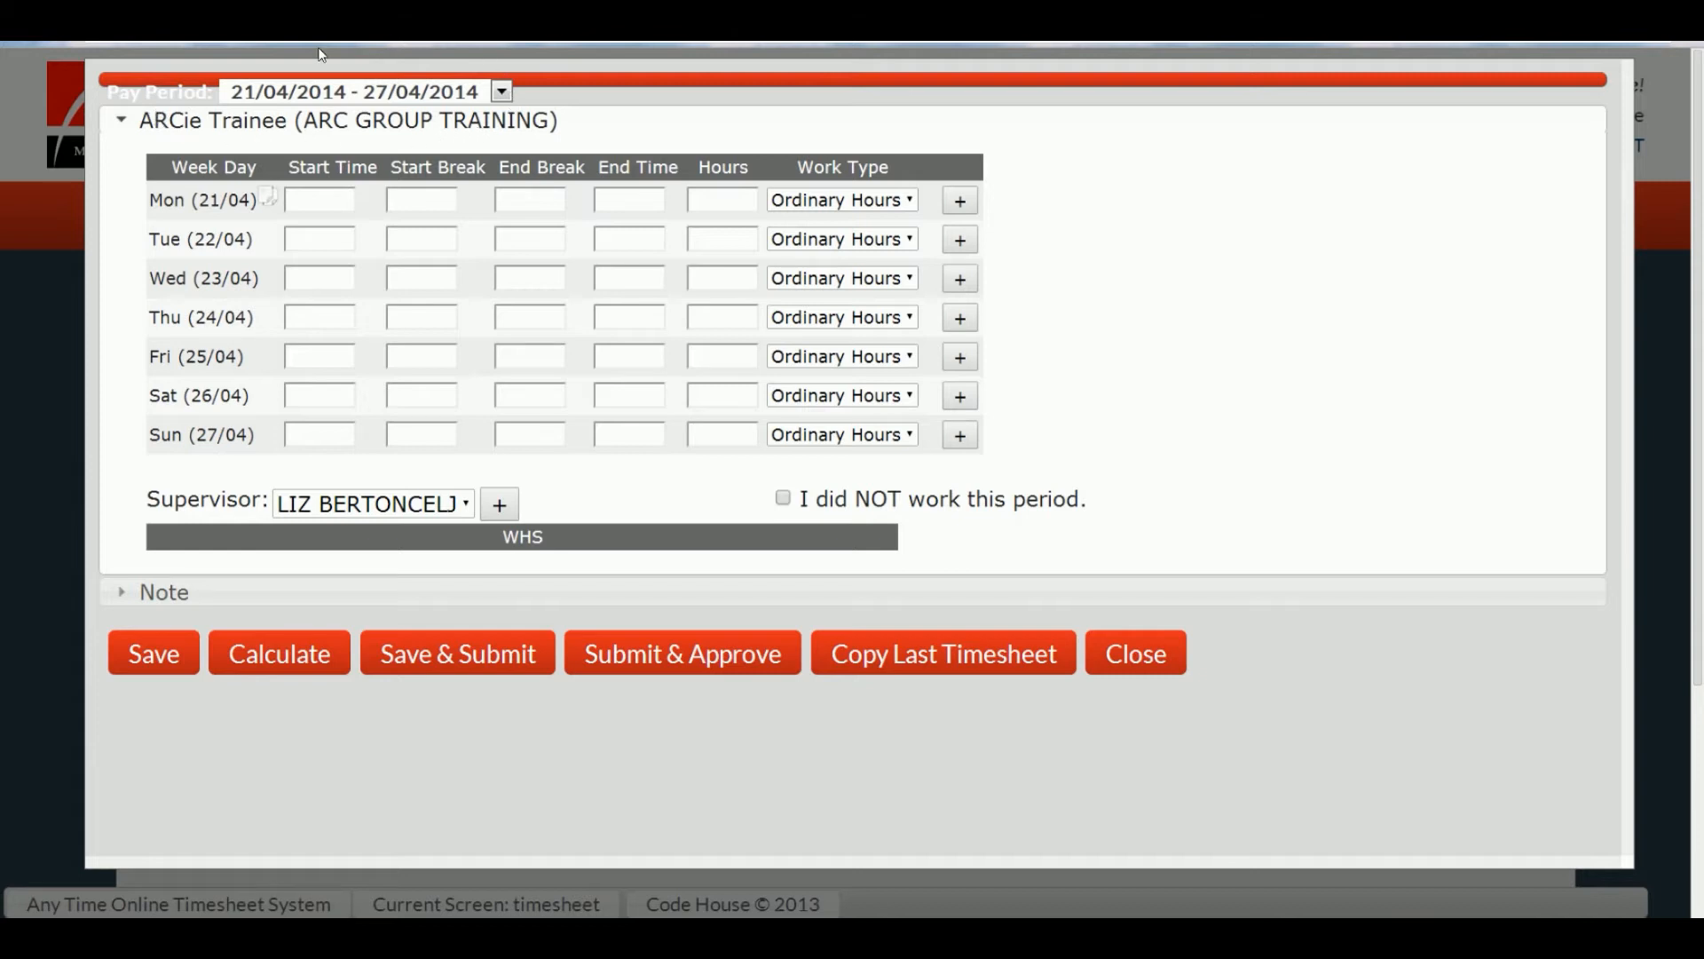
click(503, 94)
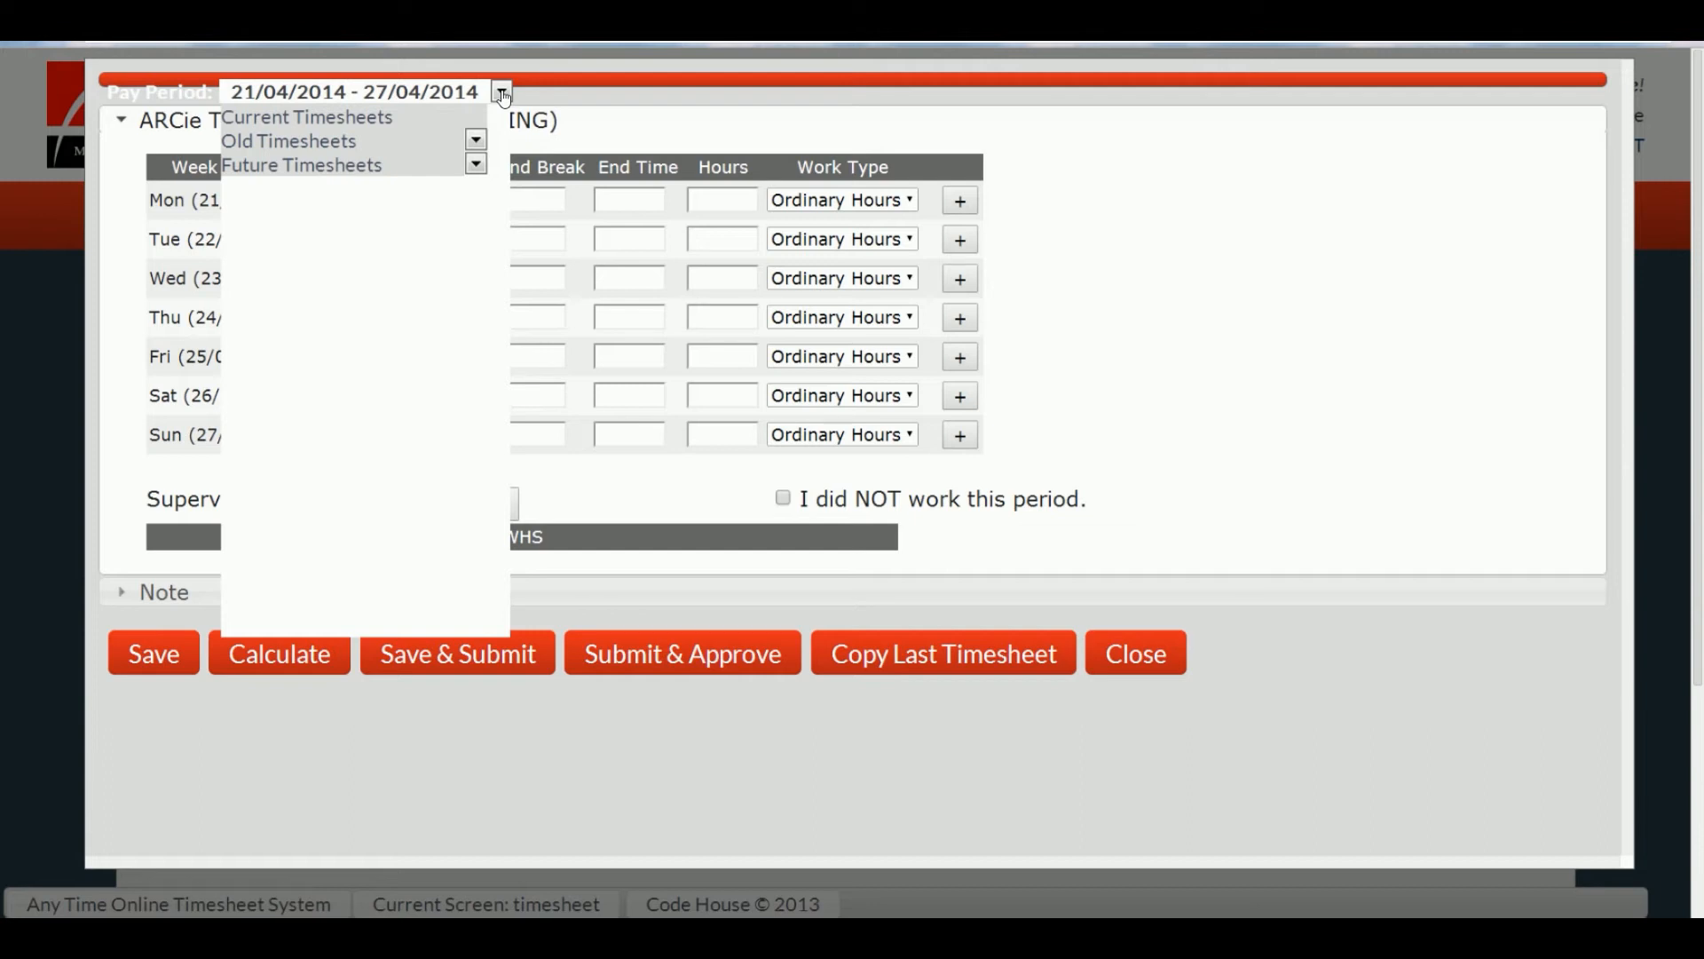
click(351, 166)
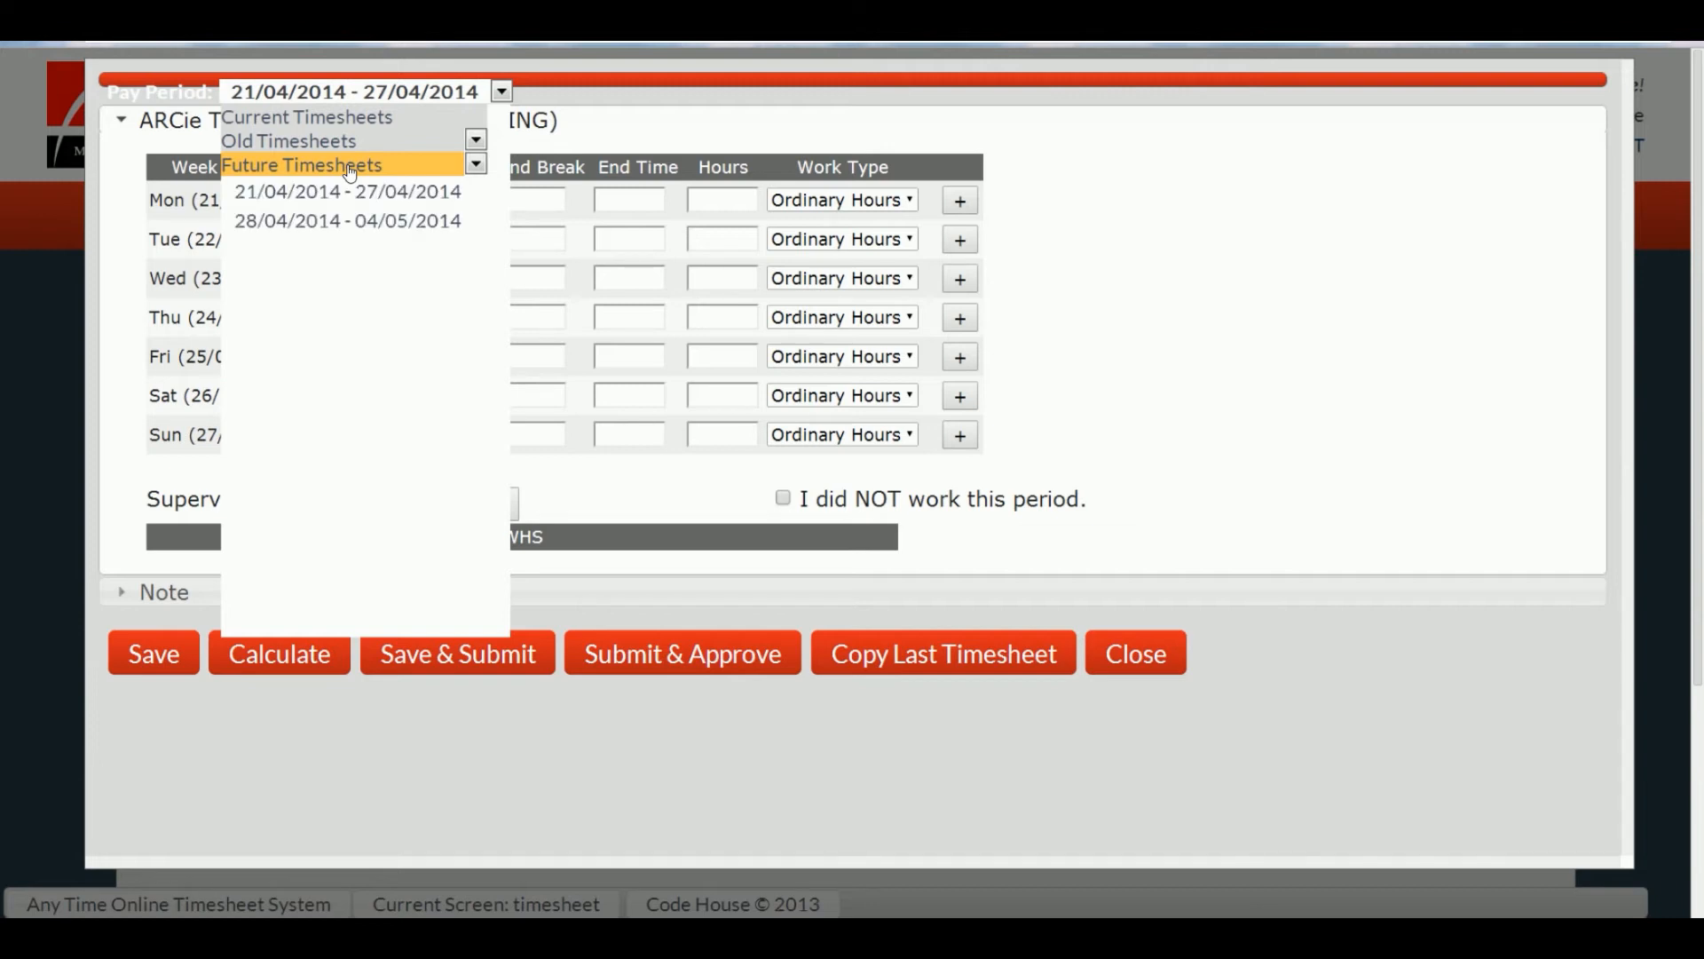
click(324, 191)
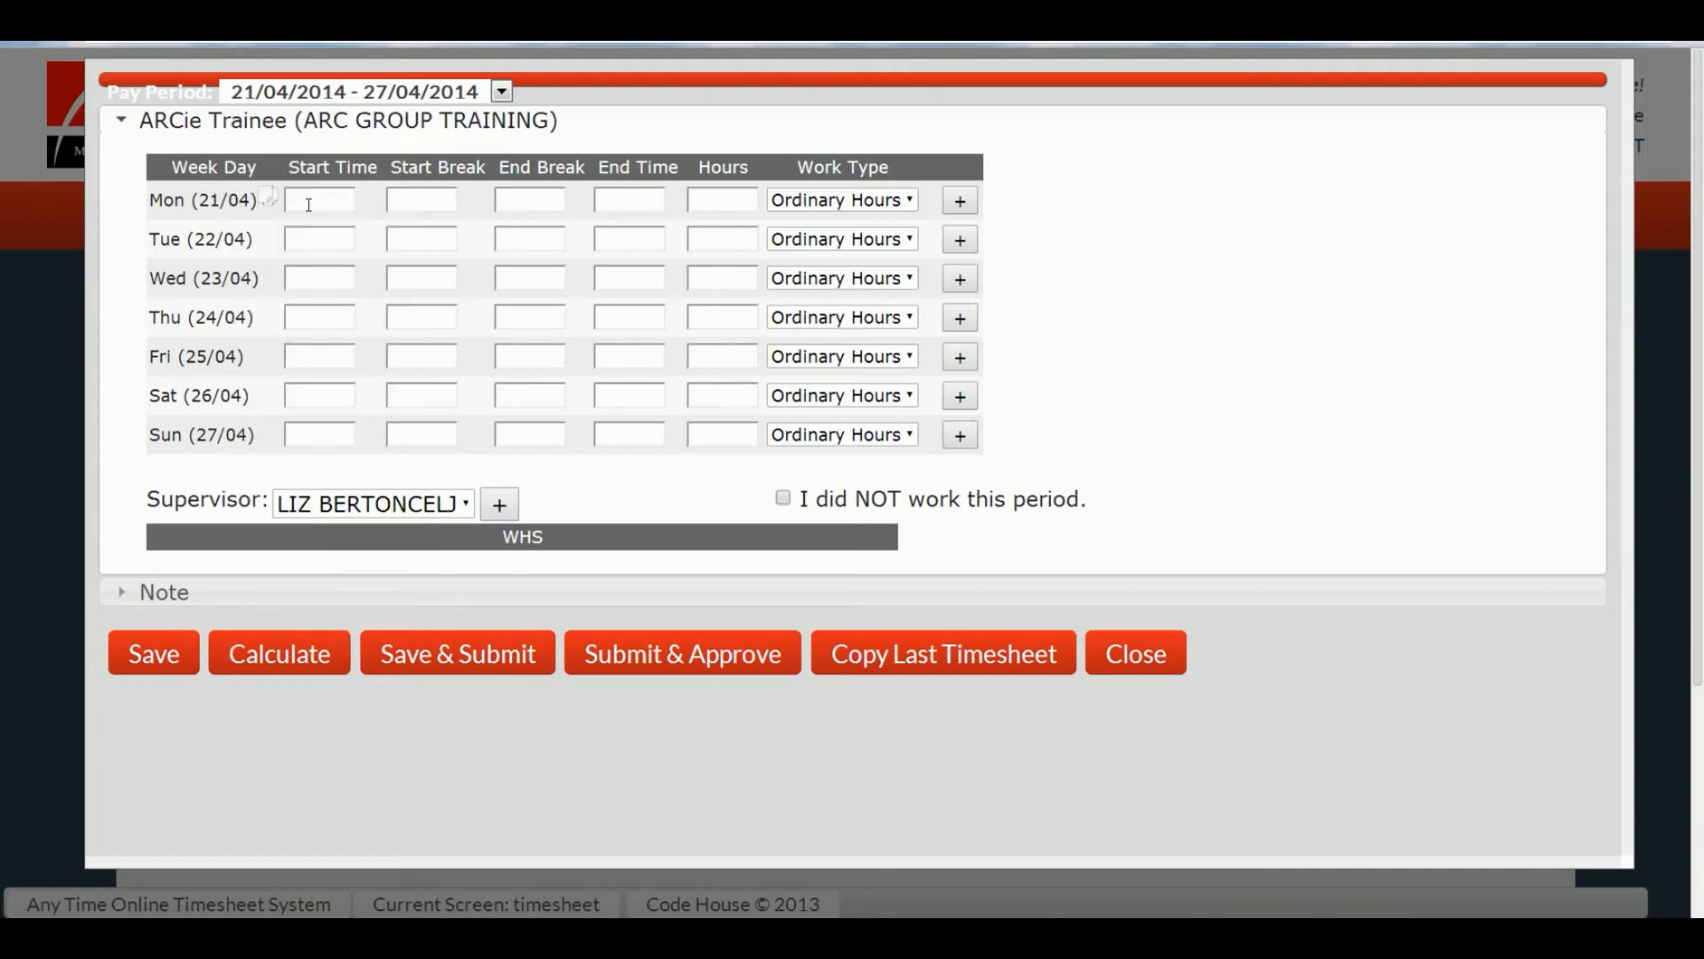
click(308, 205)
text(900)
key(Tab)
text(1200)
key(Tab)
text(12:30)
key(Tab)
text(17:30)
key(Tab)
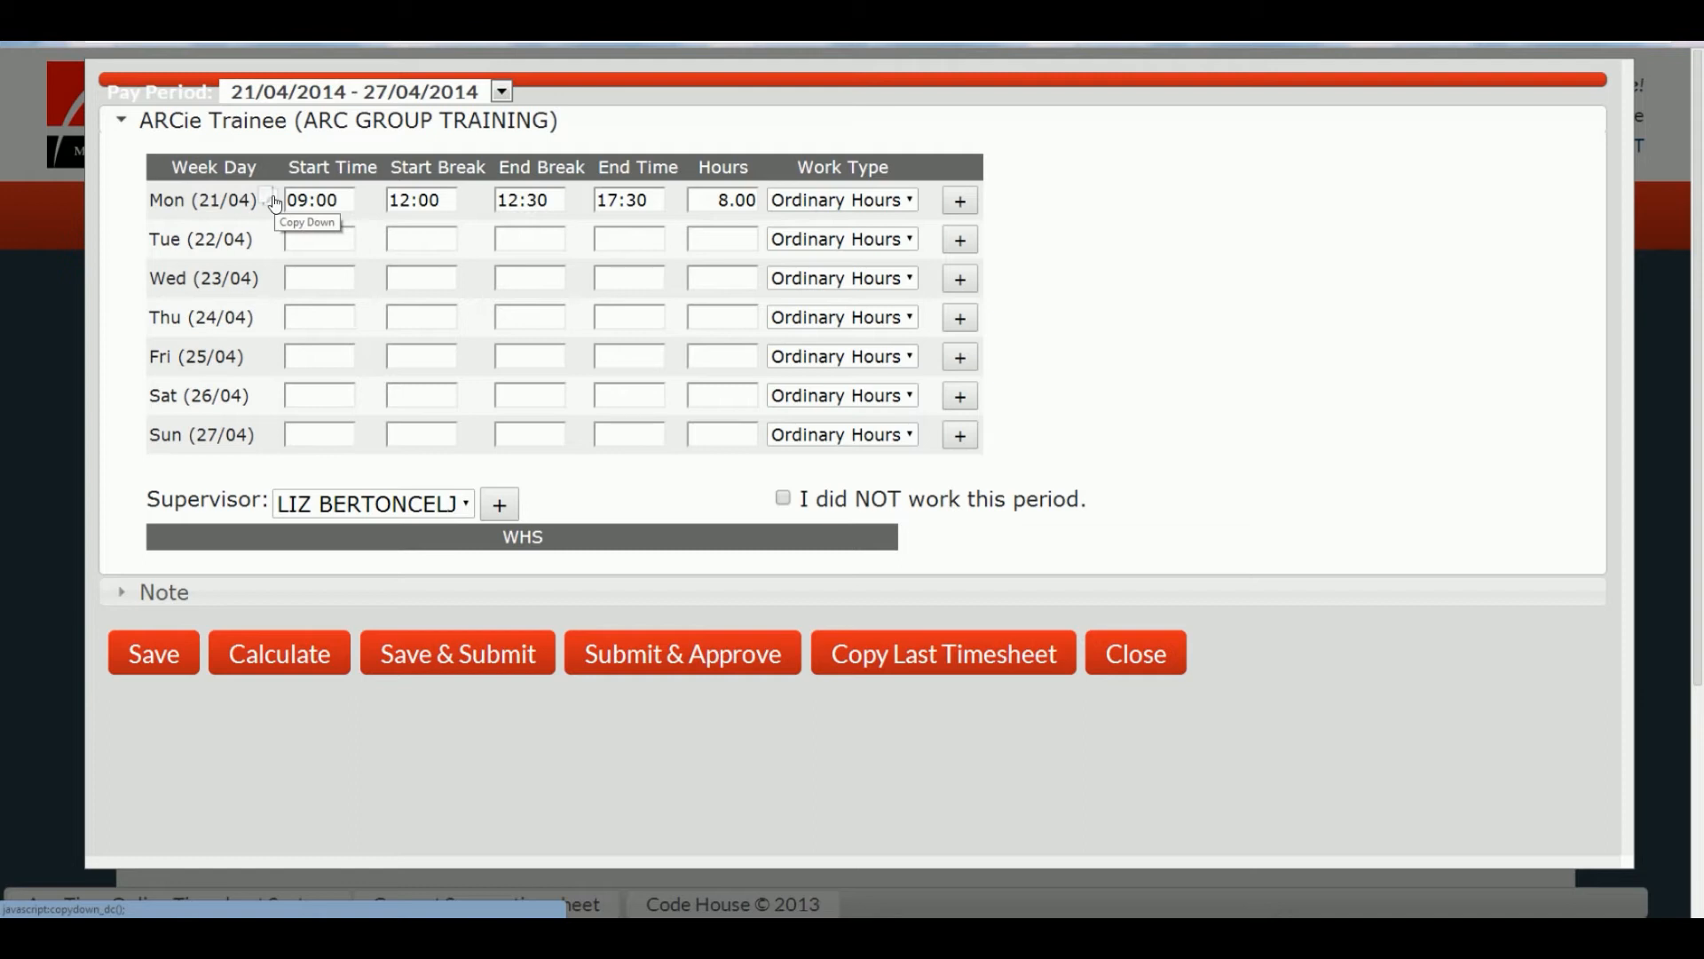
click(274, 200)
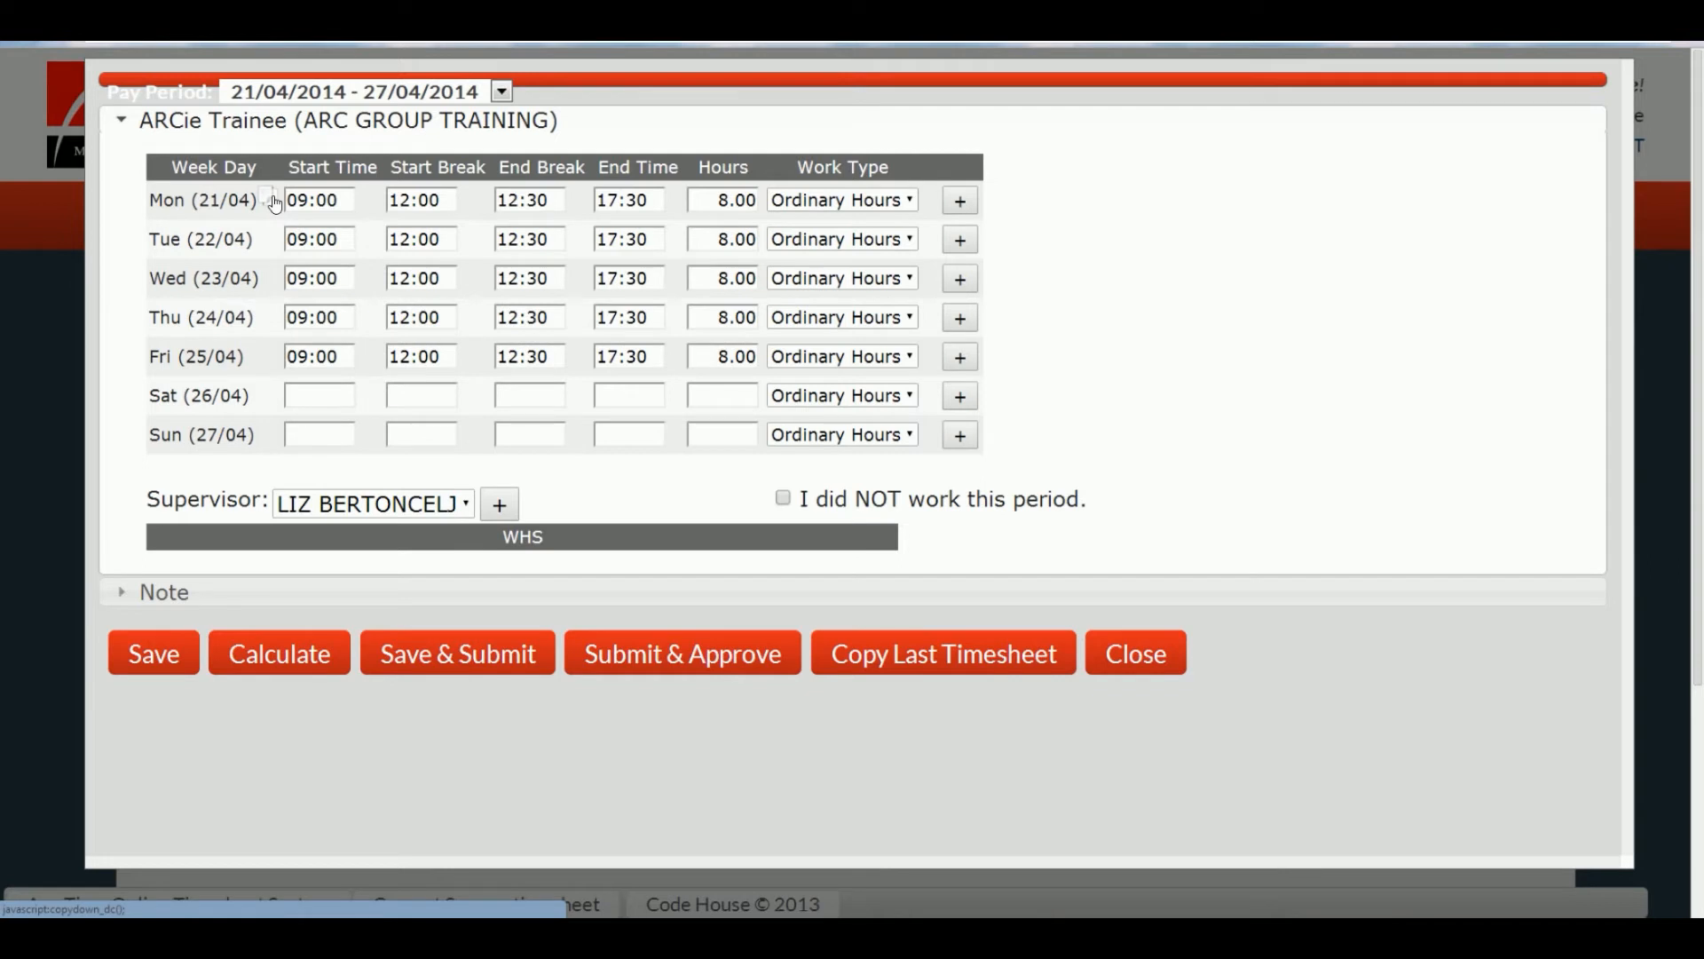
click(928, 659)
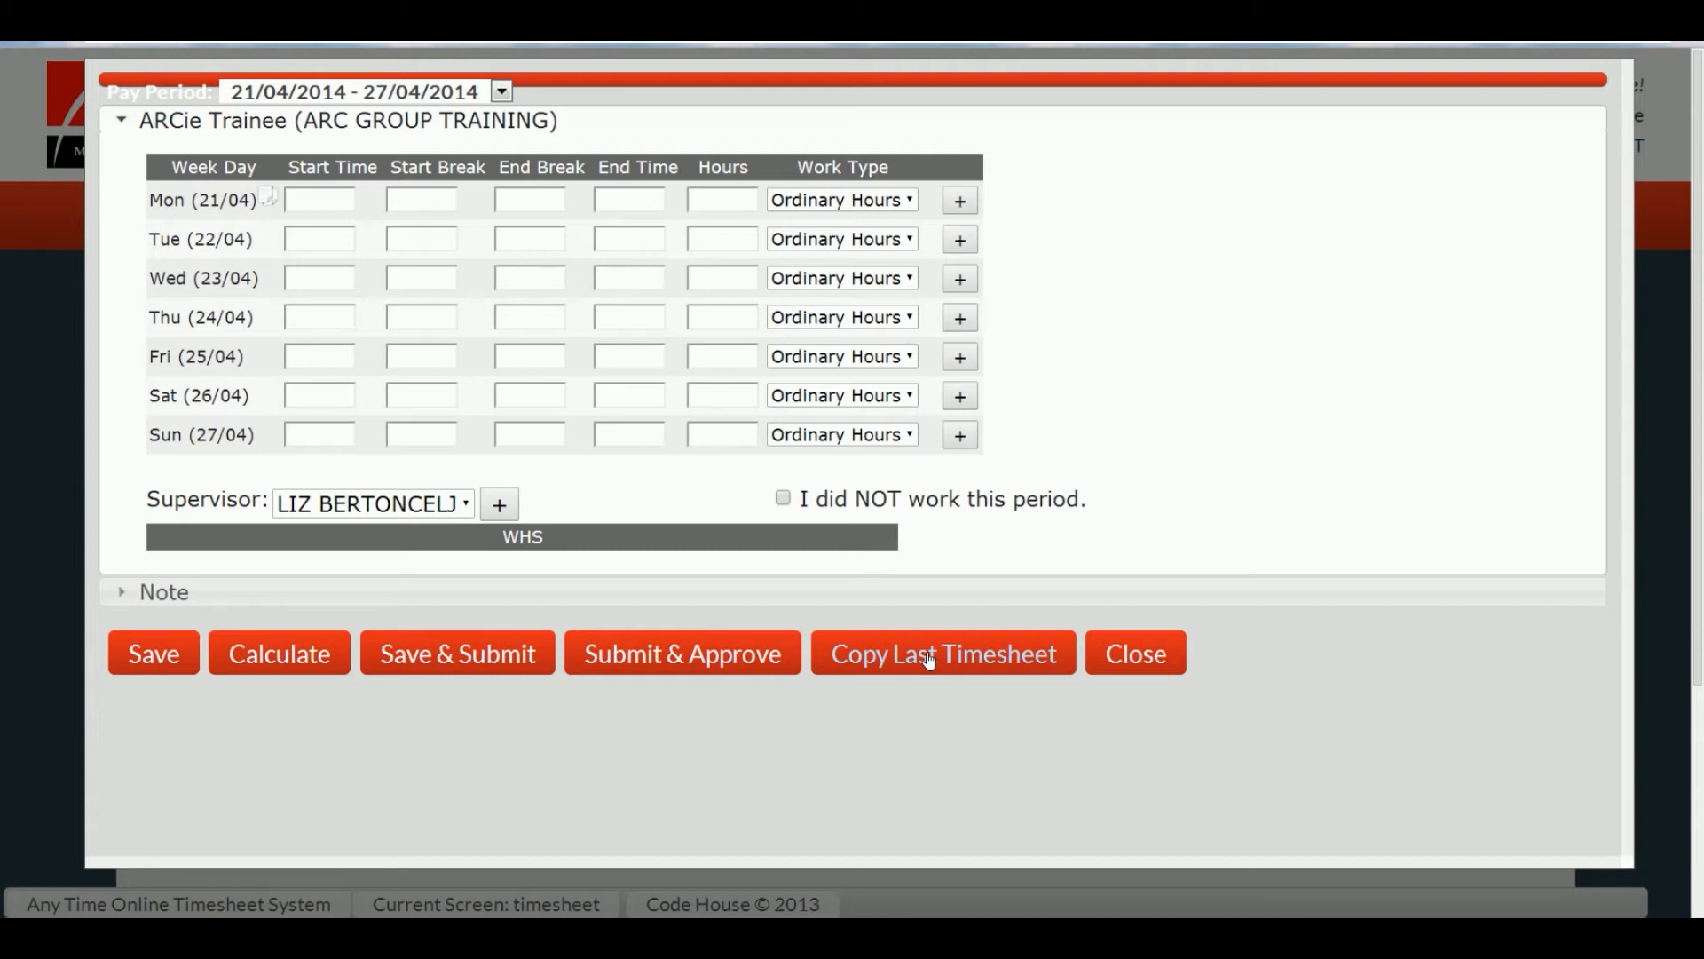
Step: Copy the last timesheet so Monday and Tuesday get 7.50 hours each
click(928, 659)
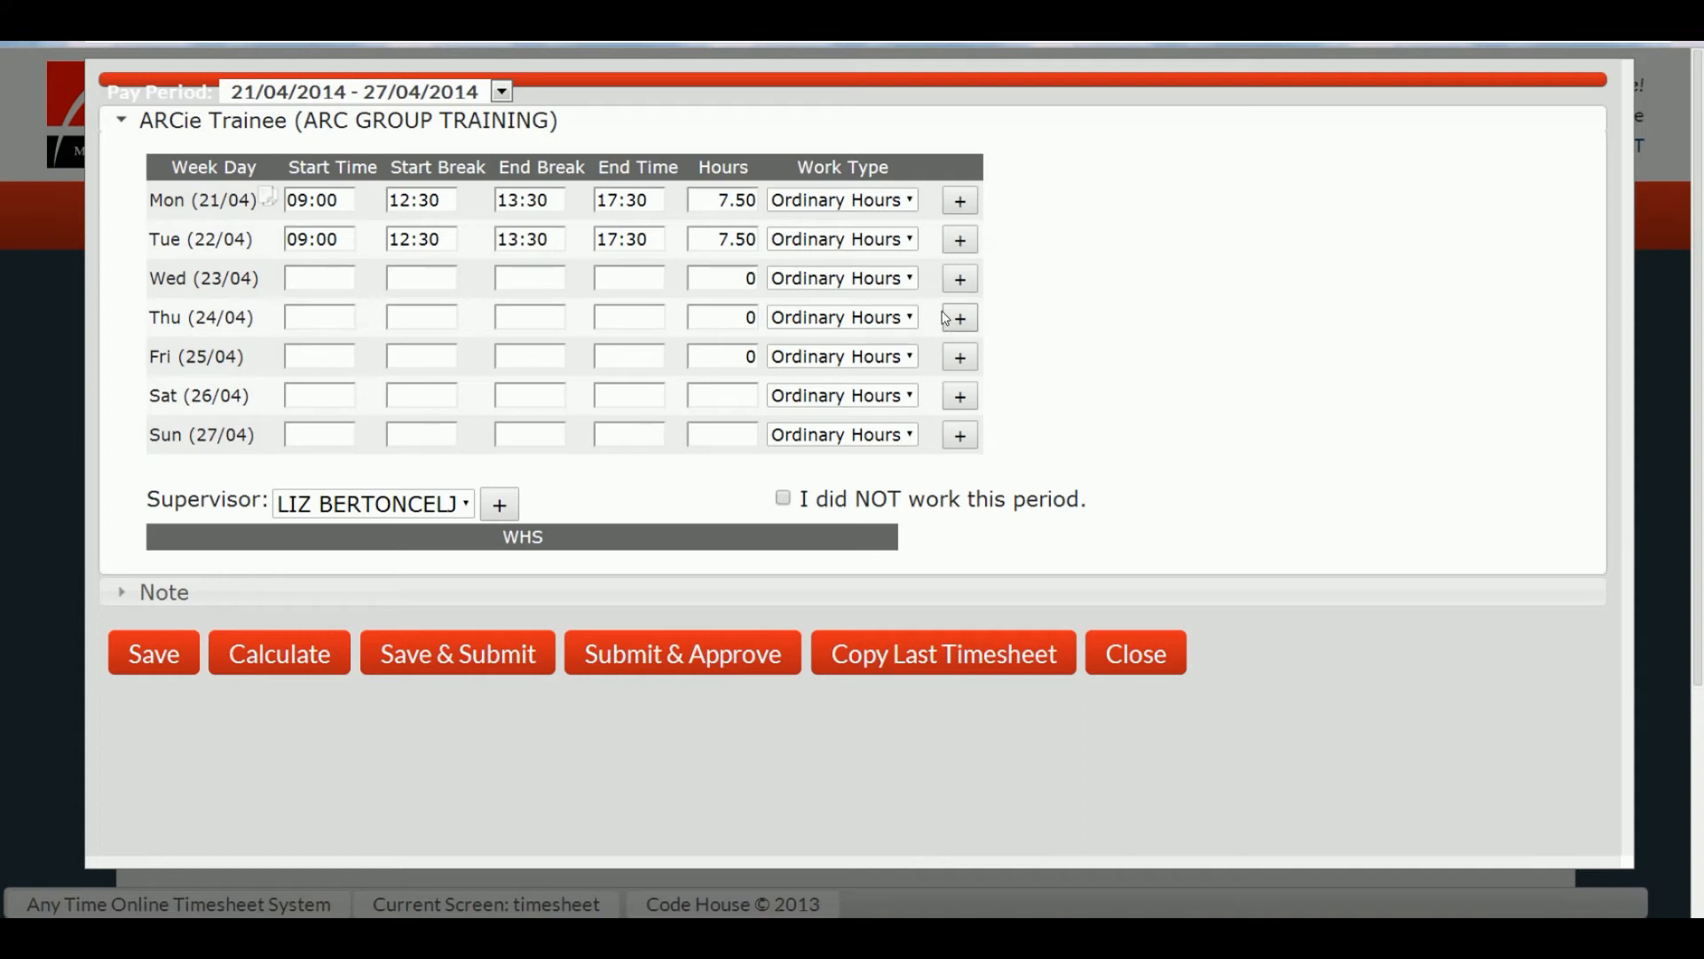
click(915, 282)
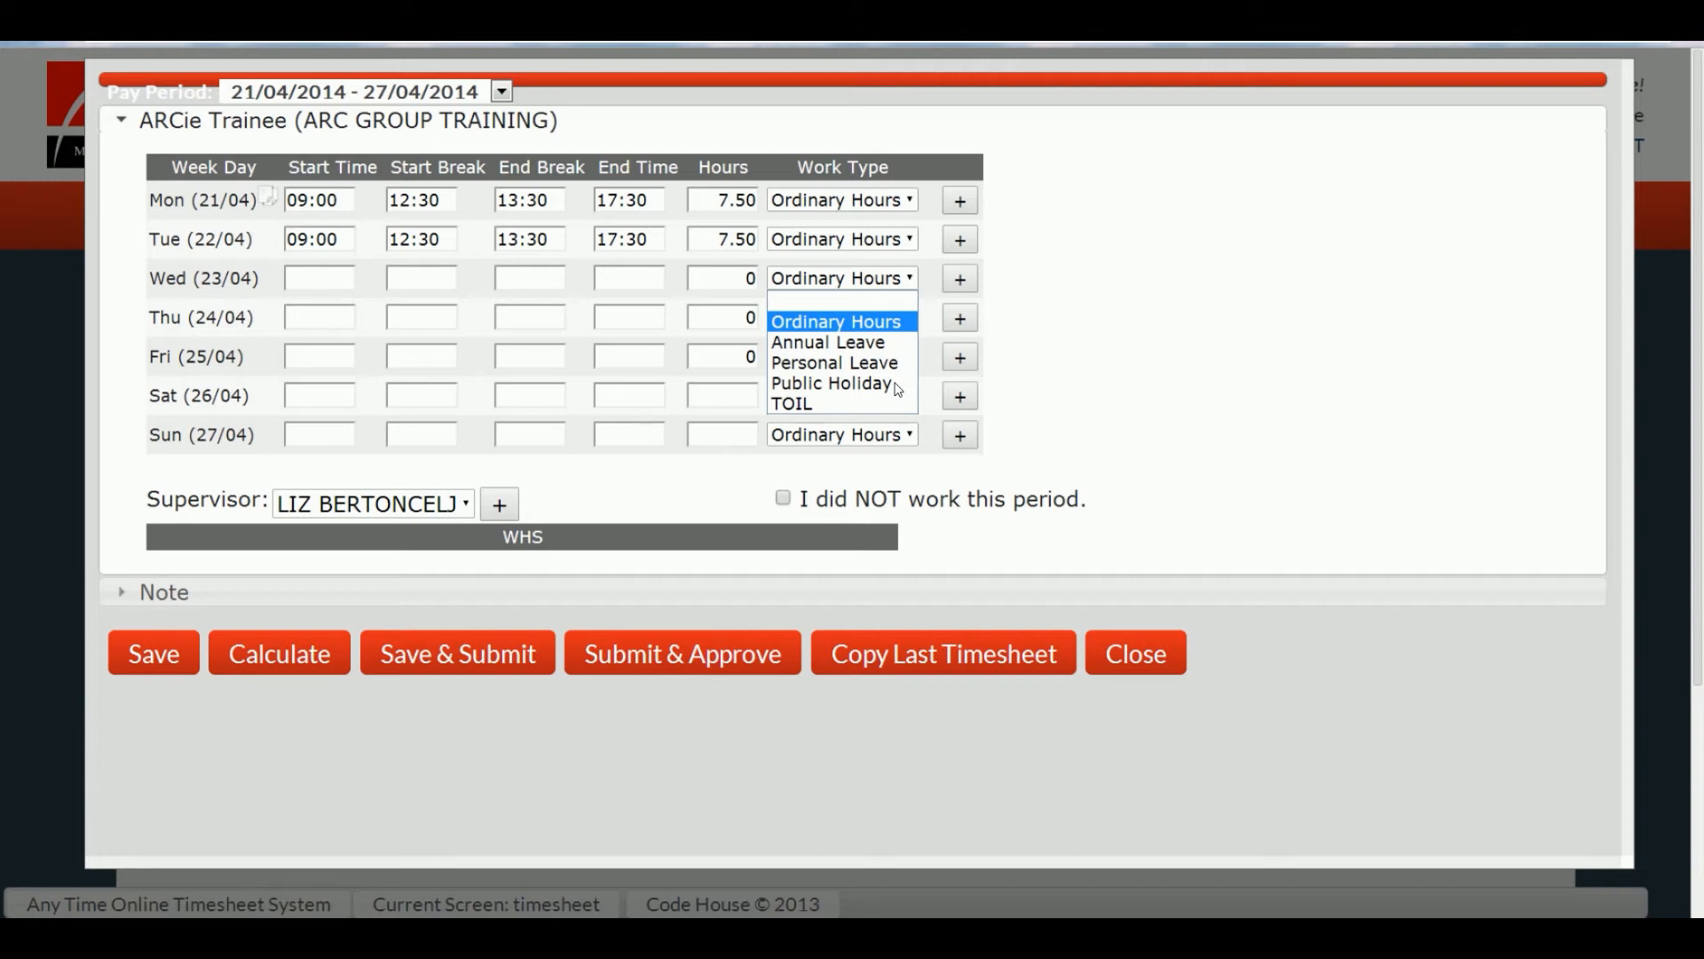
Step: Set Wednesday to Annual Leave and Thursday to Personal Leave with comment 'Medical Certificate emailed on Monday'
click(892, 342)
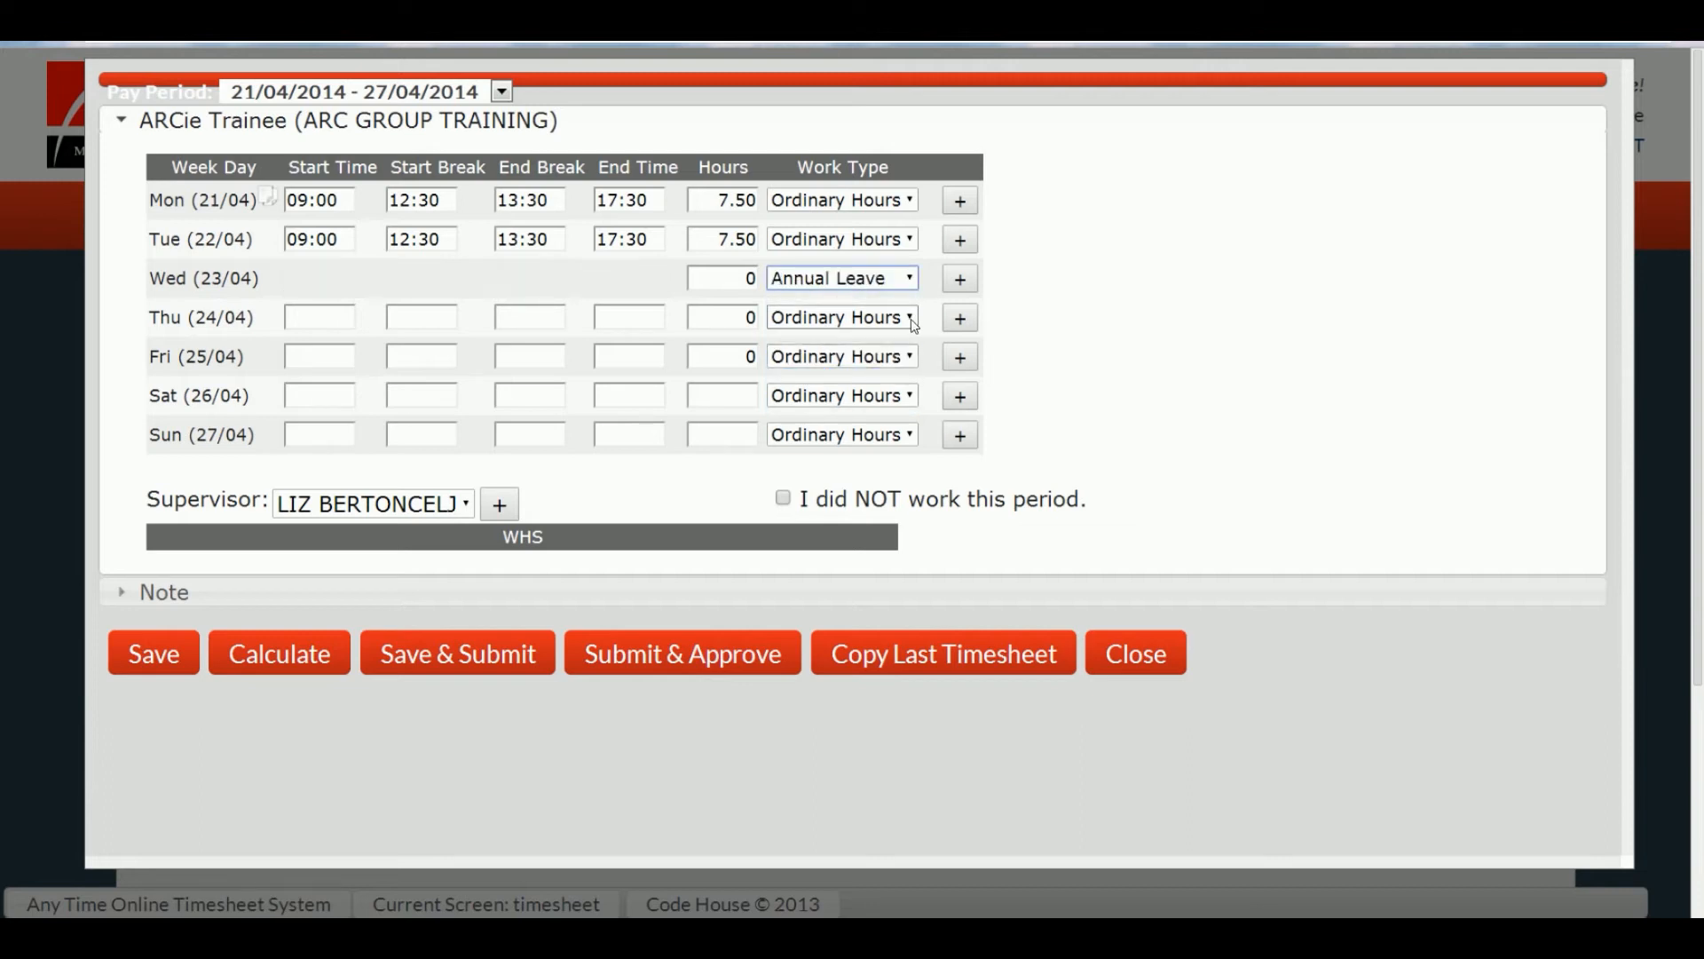
click(913, 324)
click(899, 393)
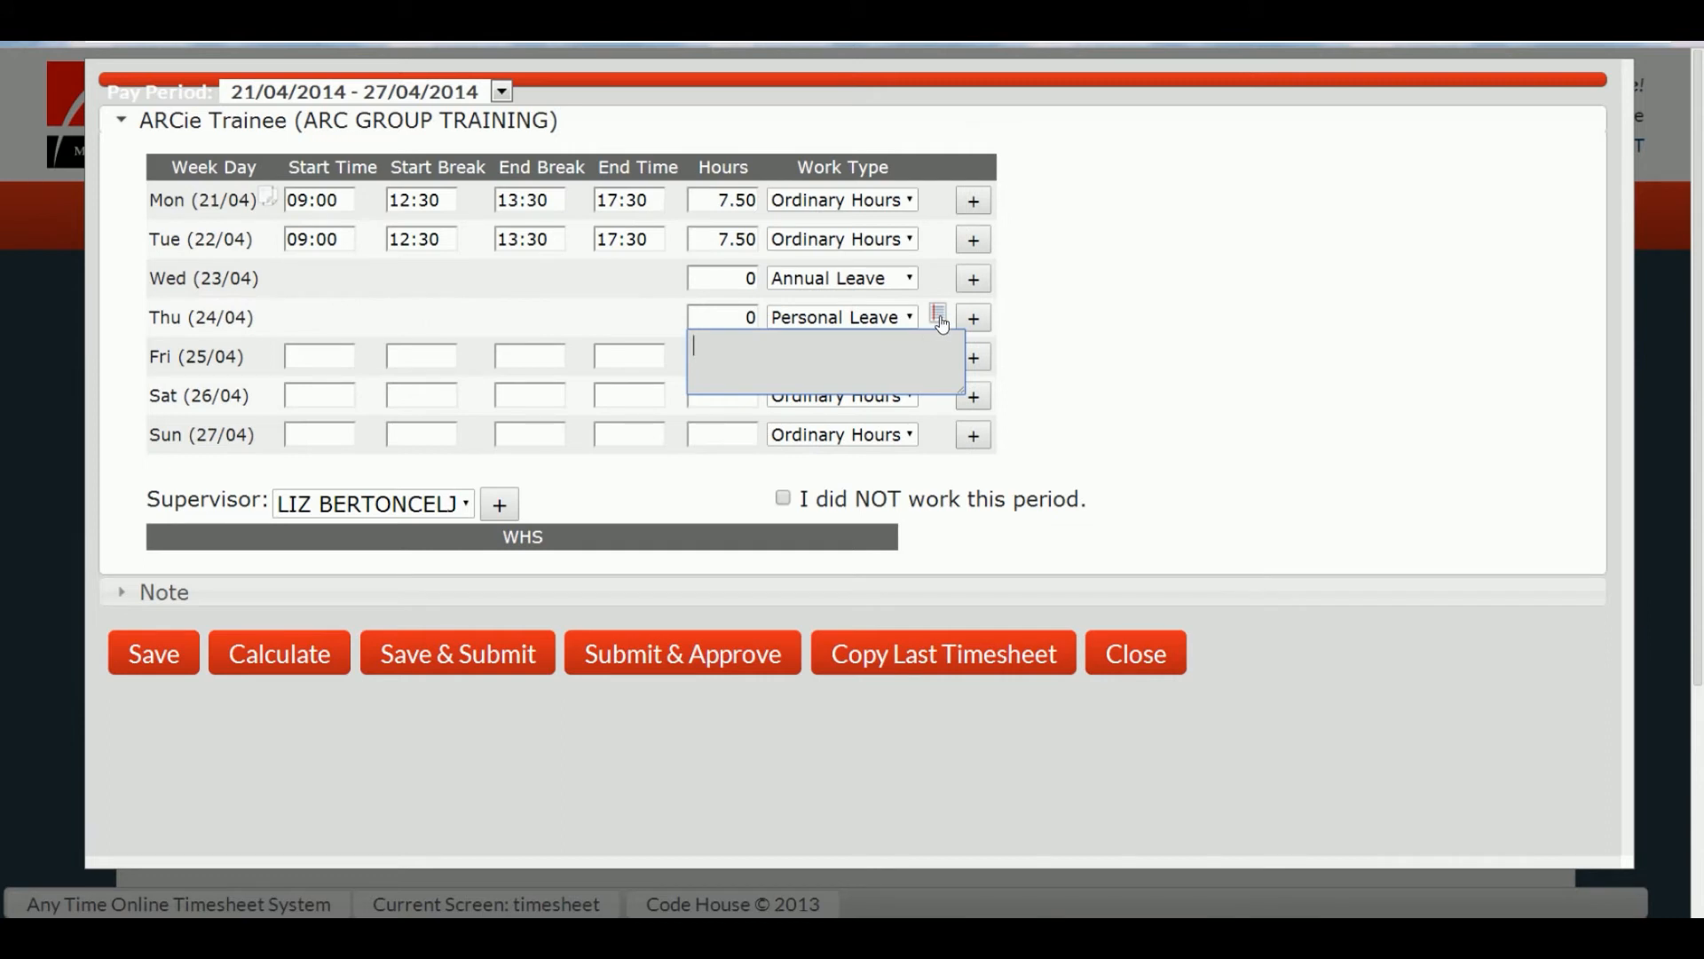
text(Medical Certificate emailed on)
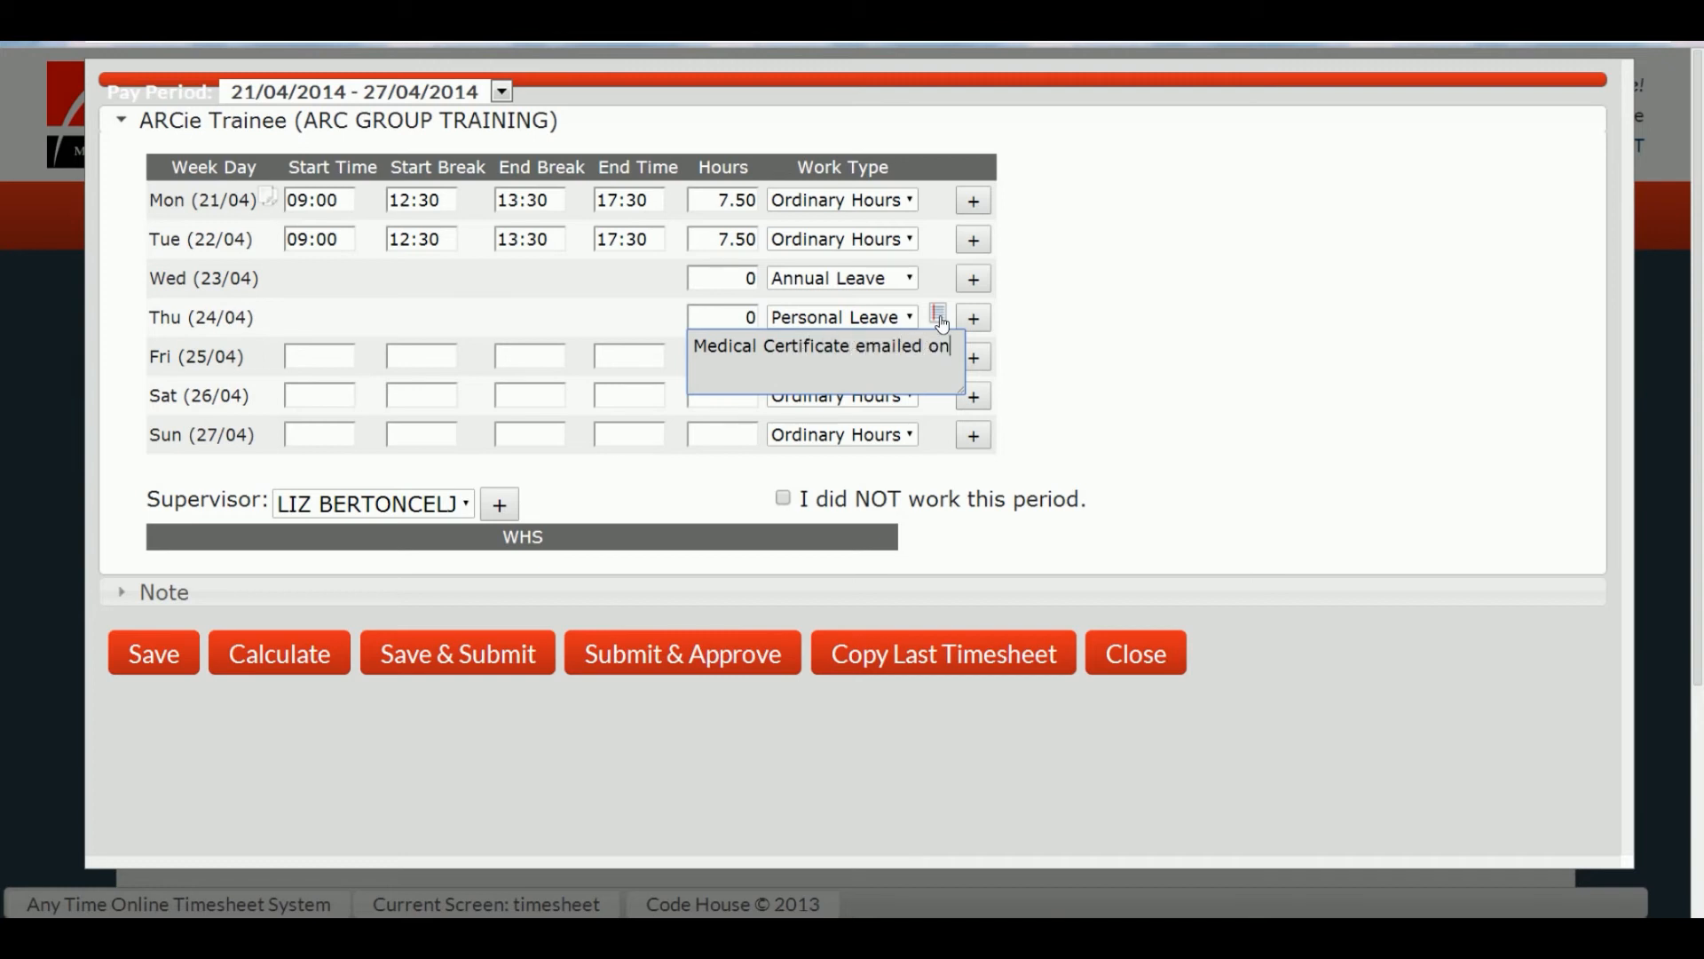
text( Monday)
key(Tab)
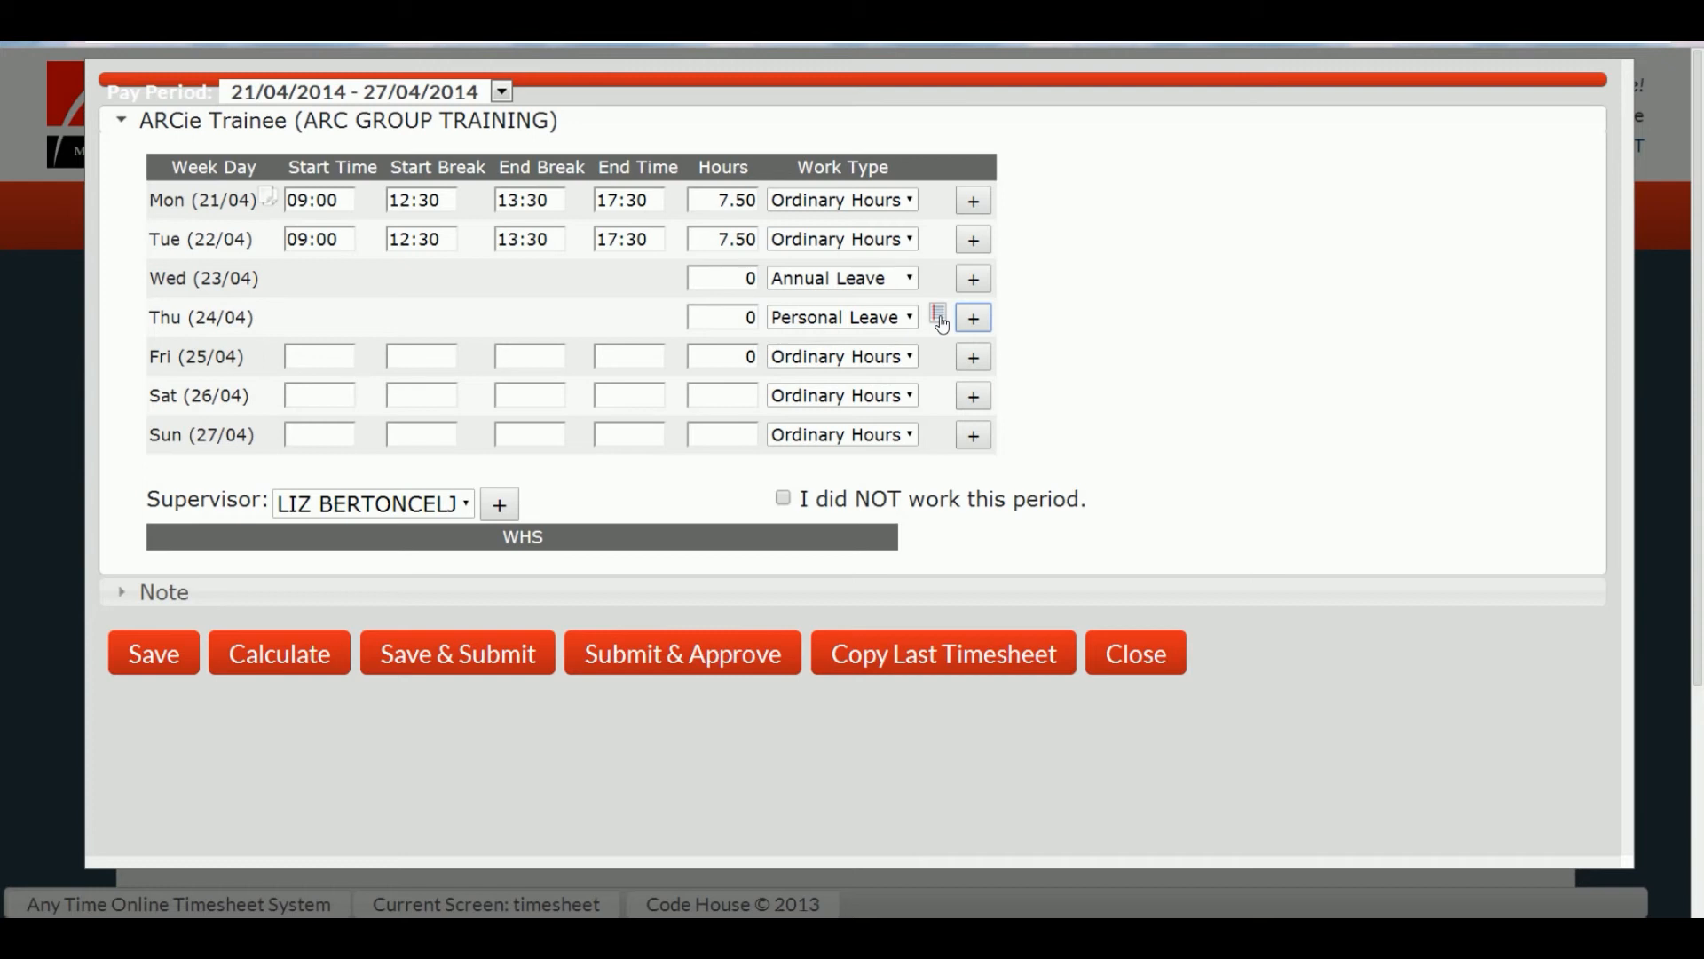
Step: Enter 7.5 hours for Wednesday and Thursday, then submit despite the leave warning
click(729, 280)
double_click(750, 278)
text(7.5)
key(Tab)
key(Tab)
click(724, 318)
text(7.5)
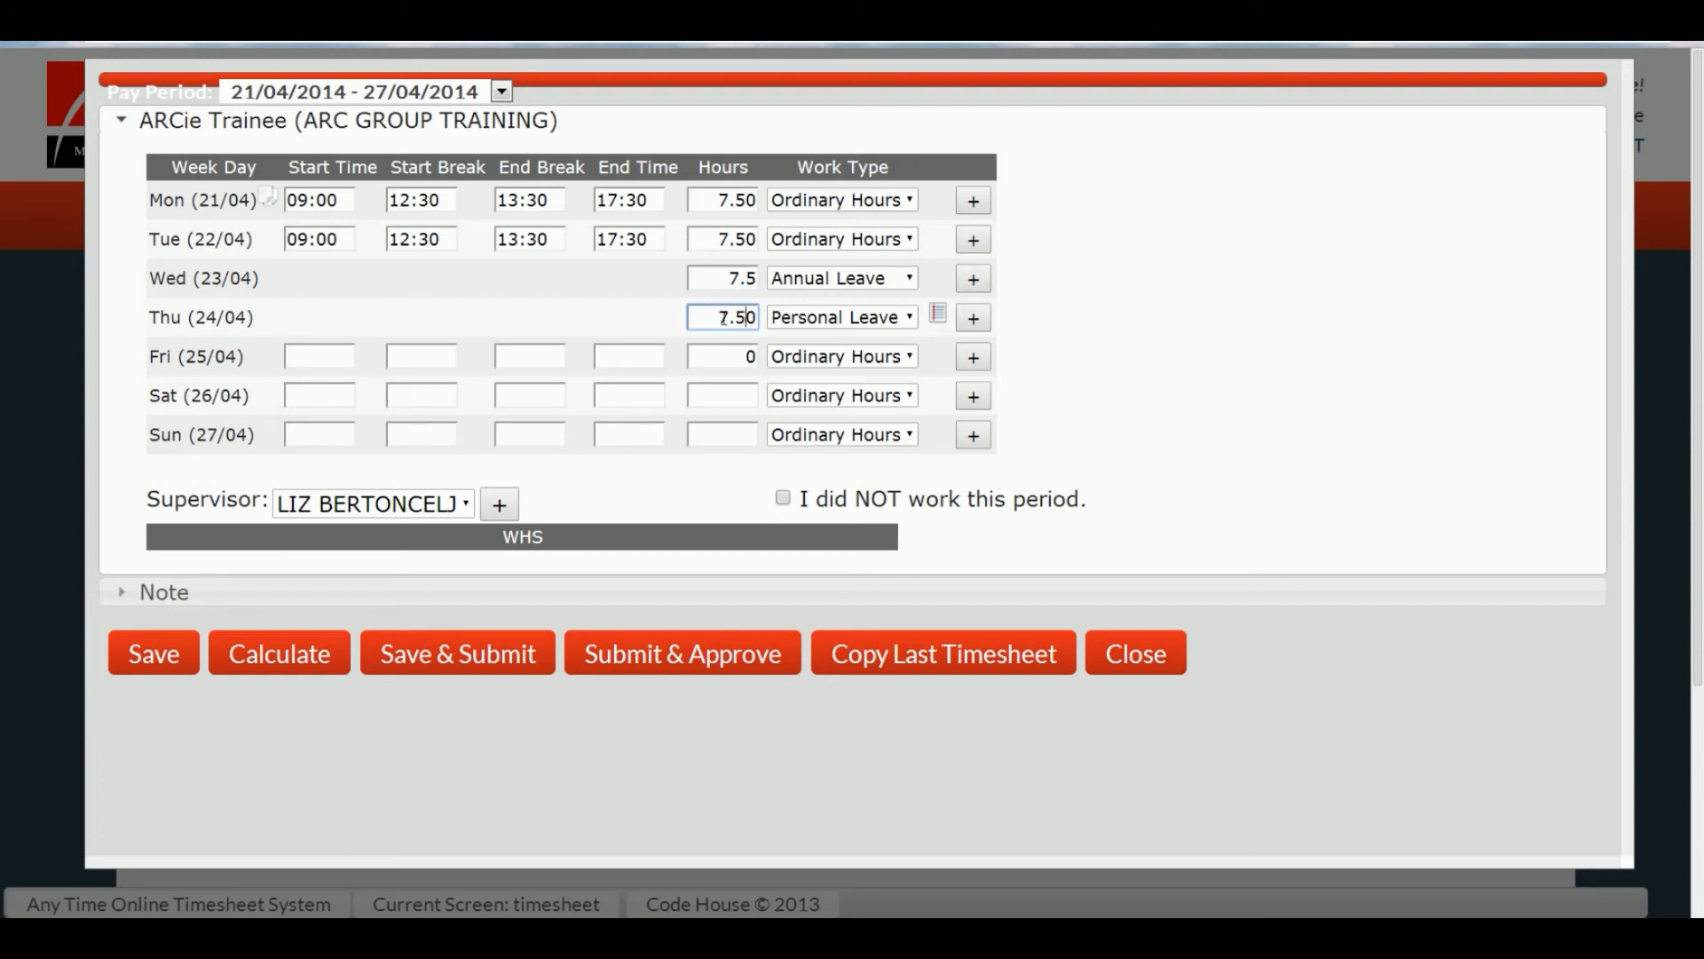
key(Tab)
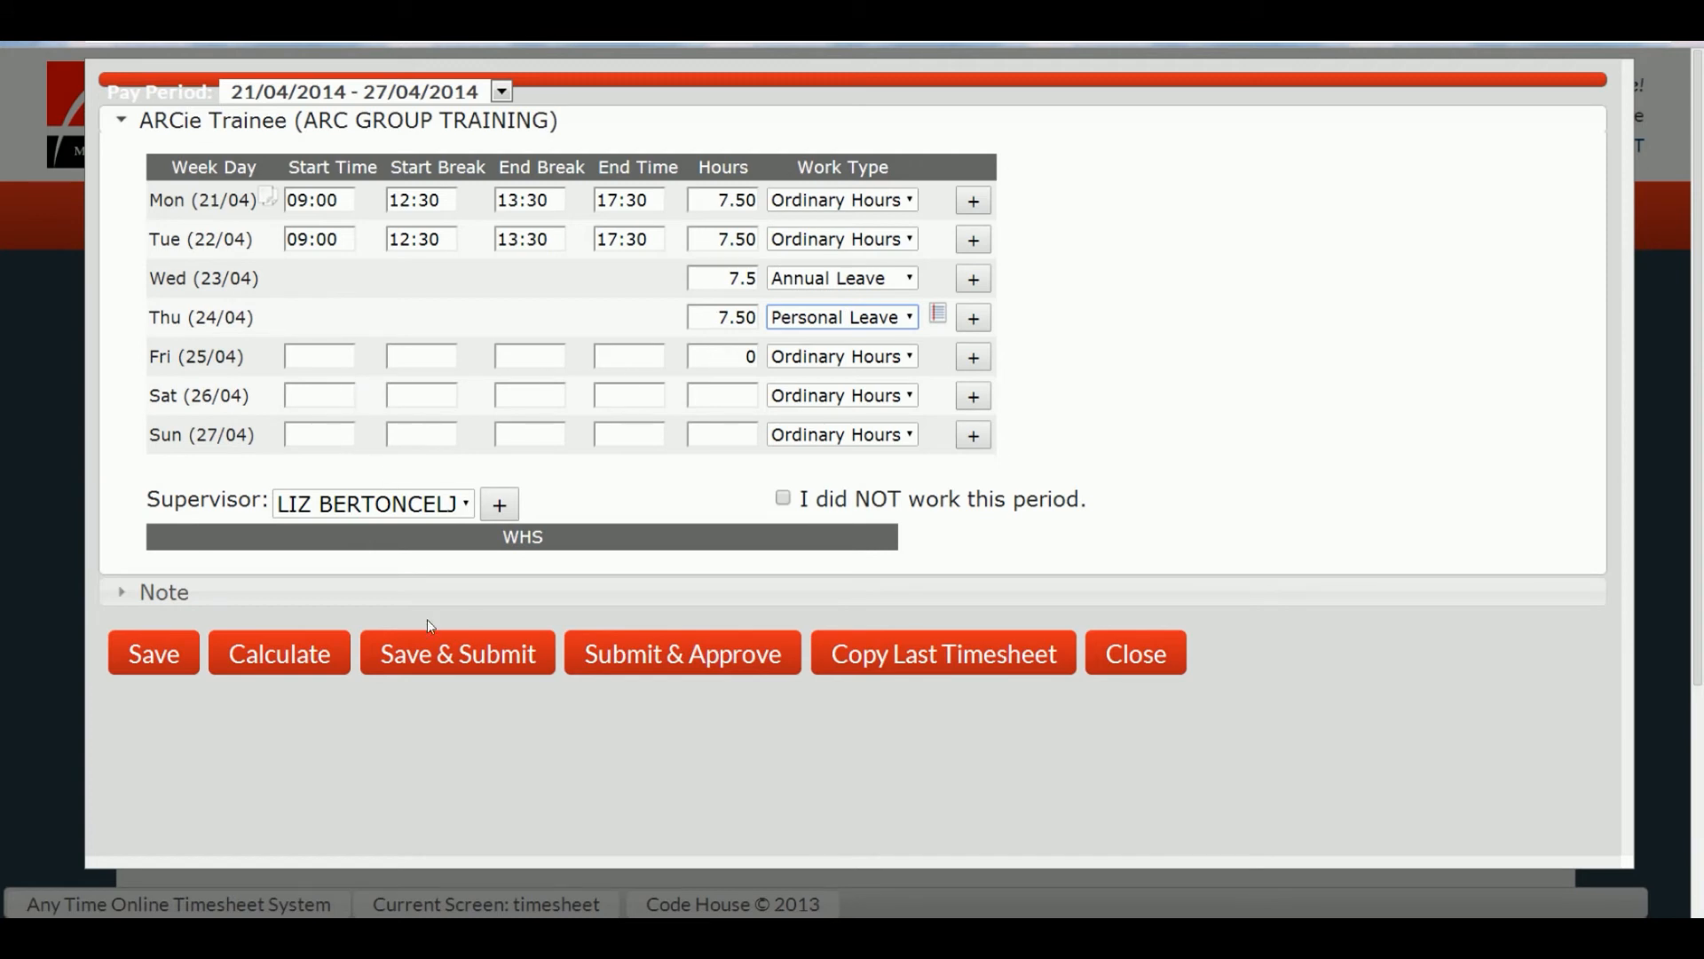
click(439, 664)
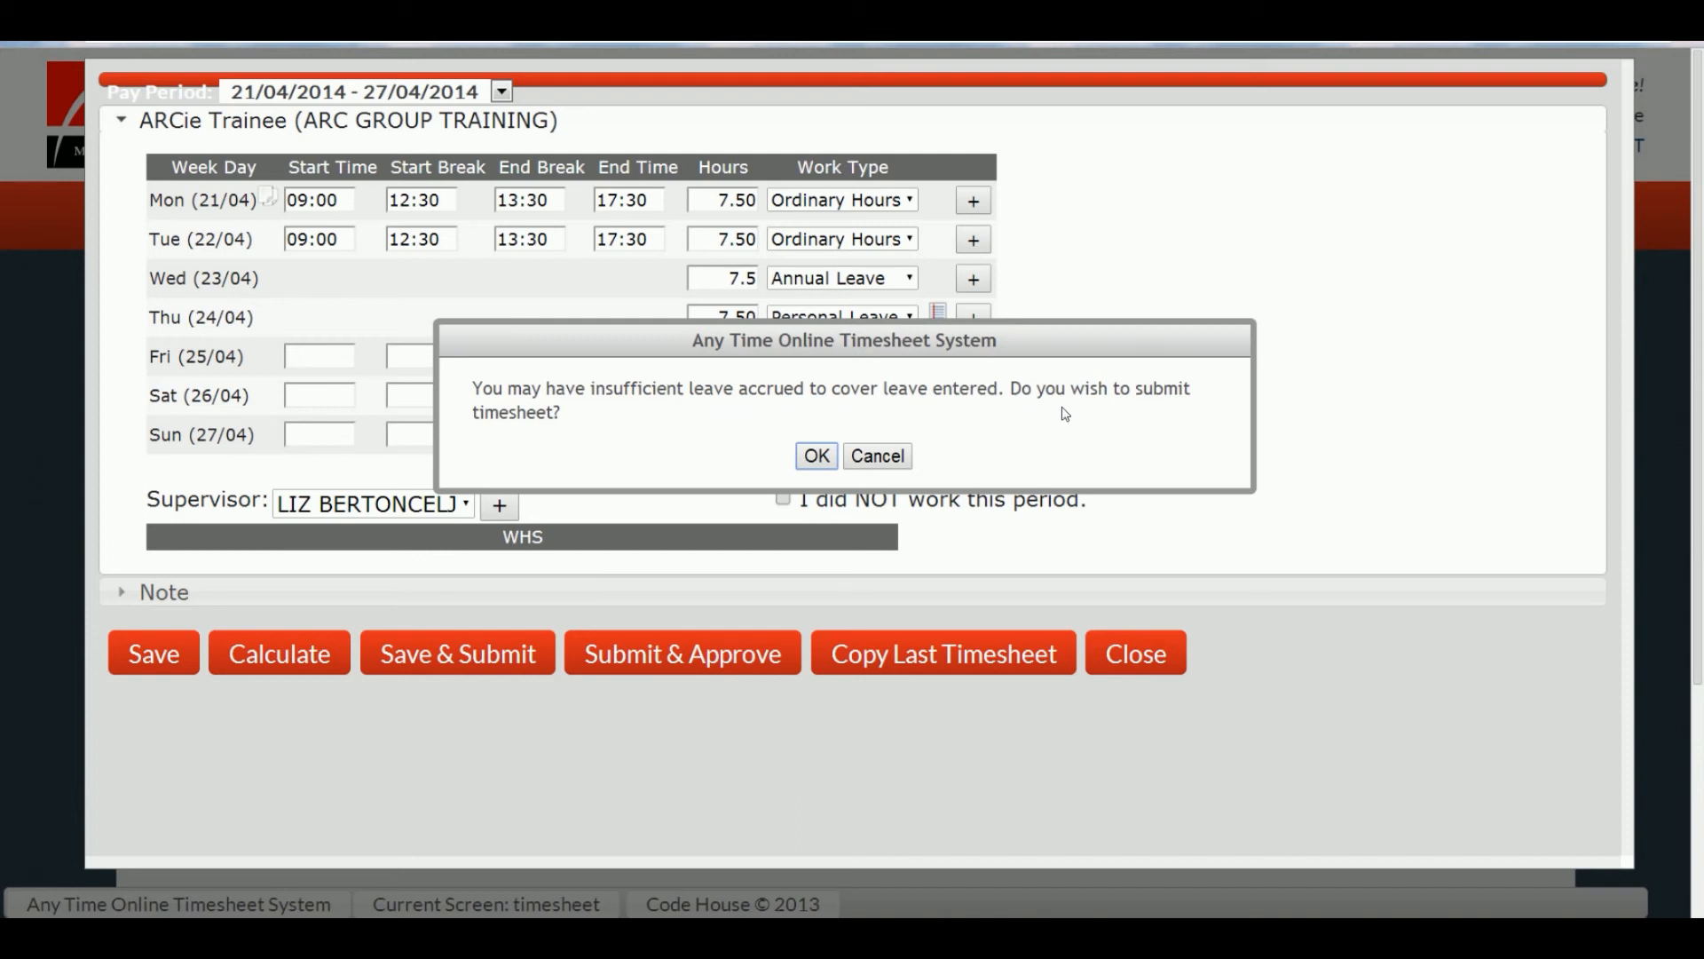
click(817, 456)
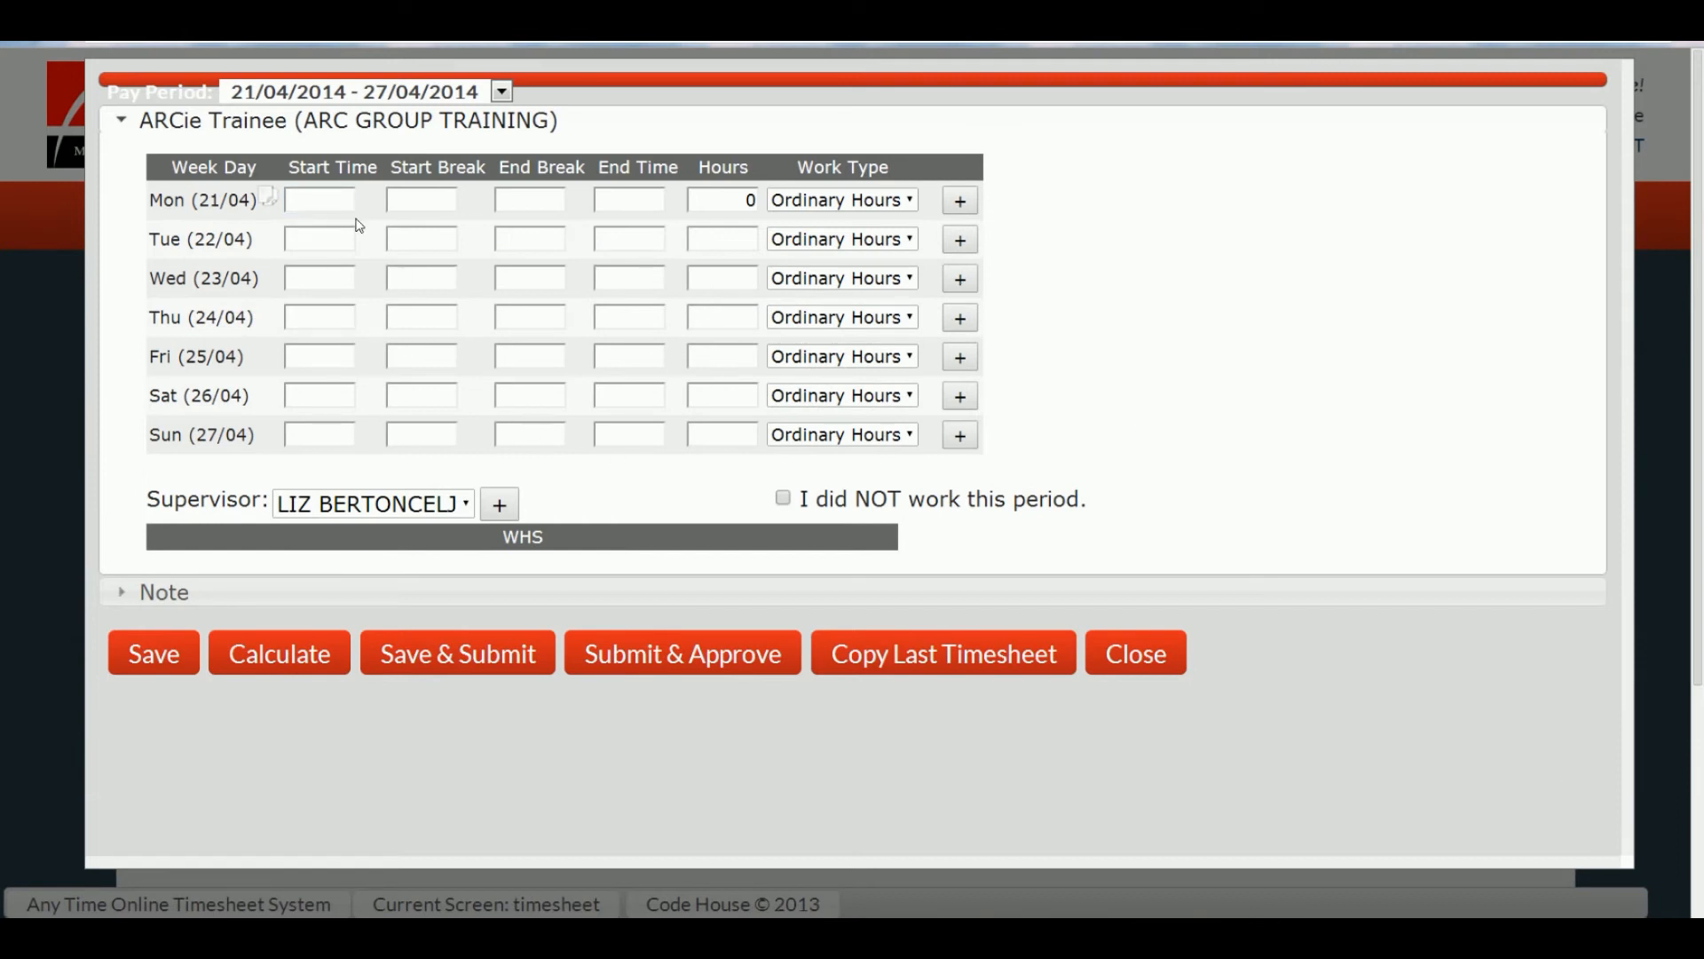
Step: Enter Monday's ordinary hours from 09:00 to 12:00
click(325, 201)
text(900)
key(Tab)
key(Tab)
key(Tab)
text(1200)
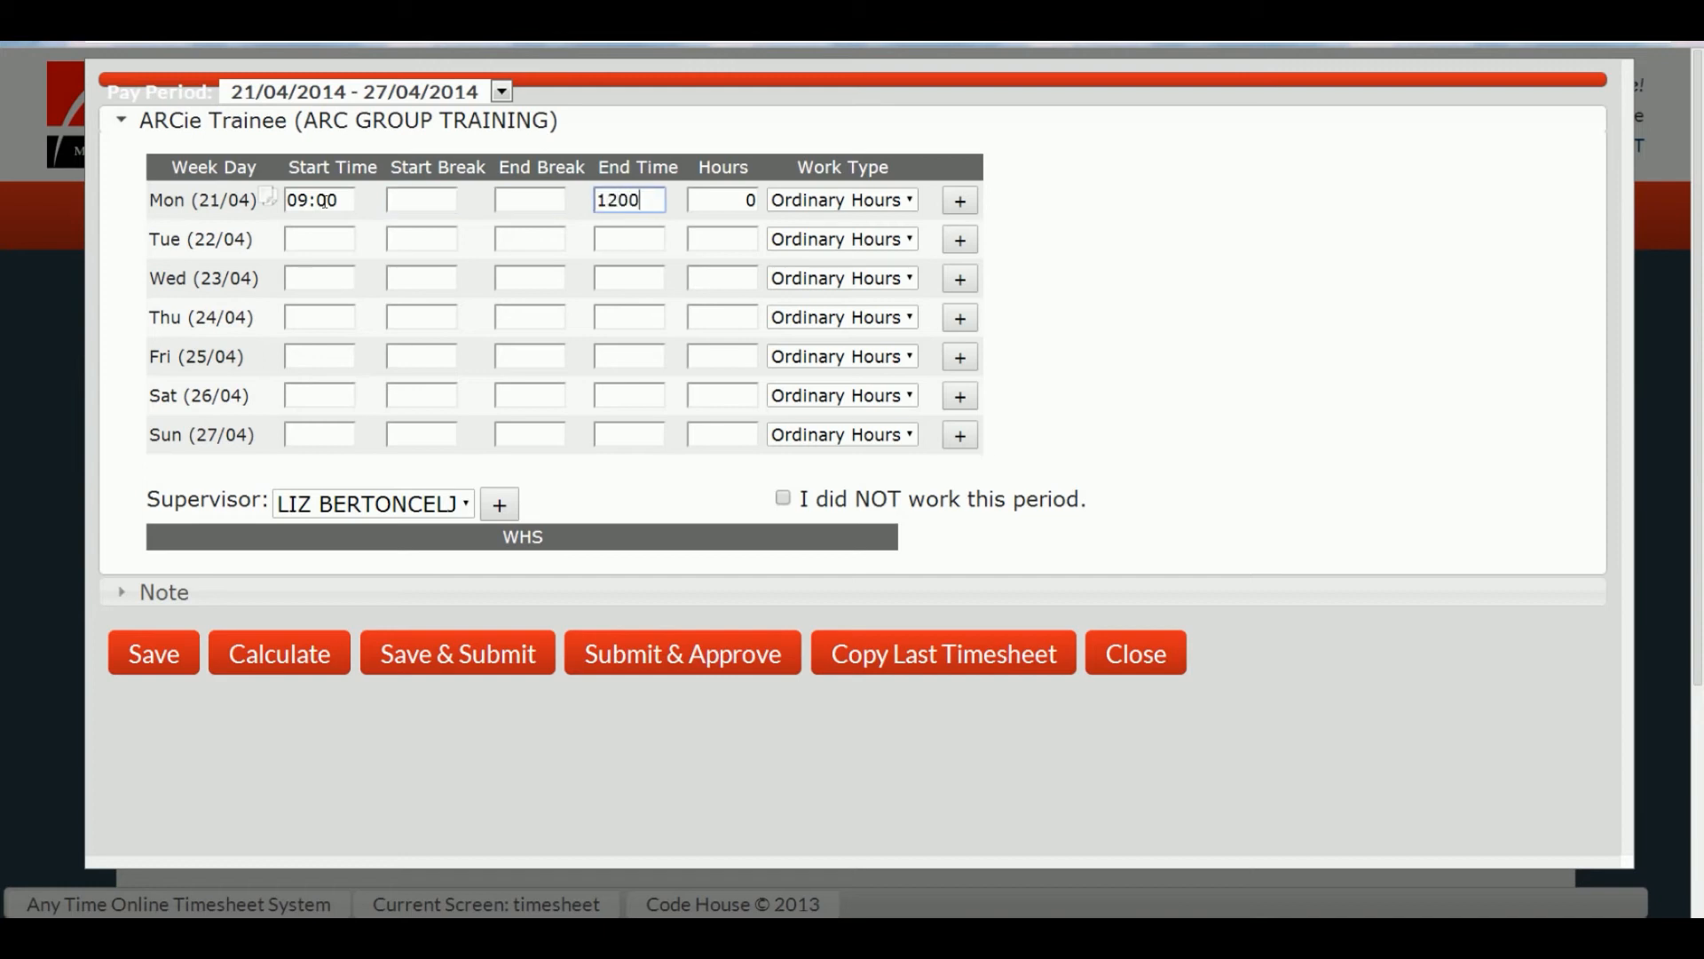
key(Tab)
Step: Add a second Monday row for 4.5 hours Annual Leave, removing the extra blank row
click(962, 202)
click(914, 233)
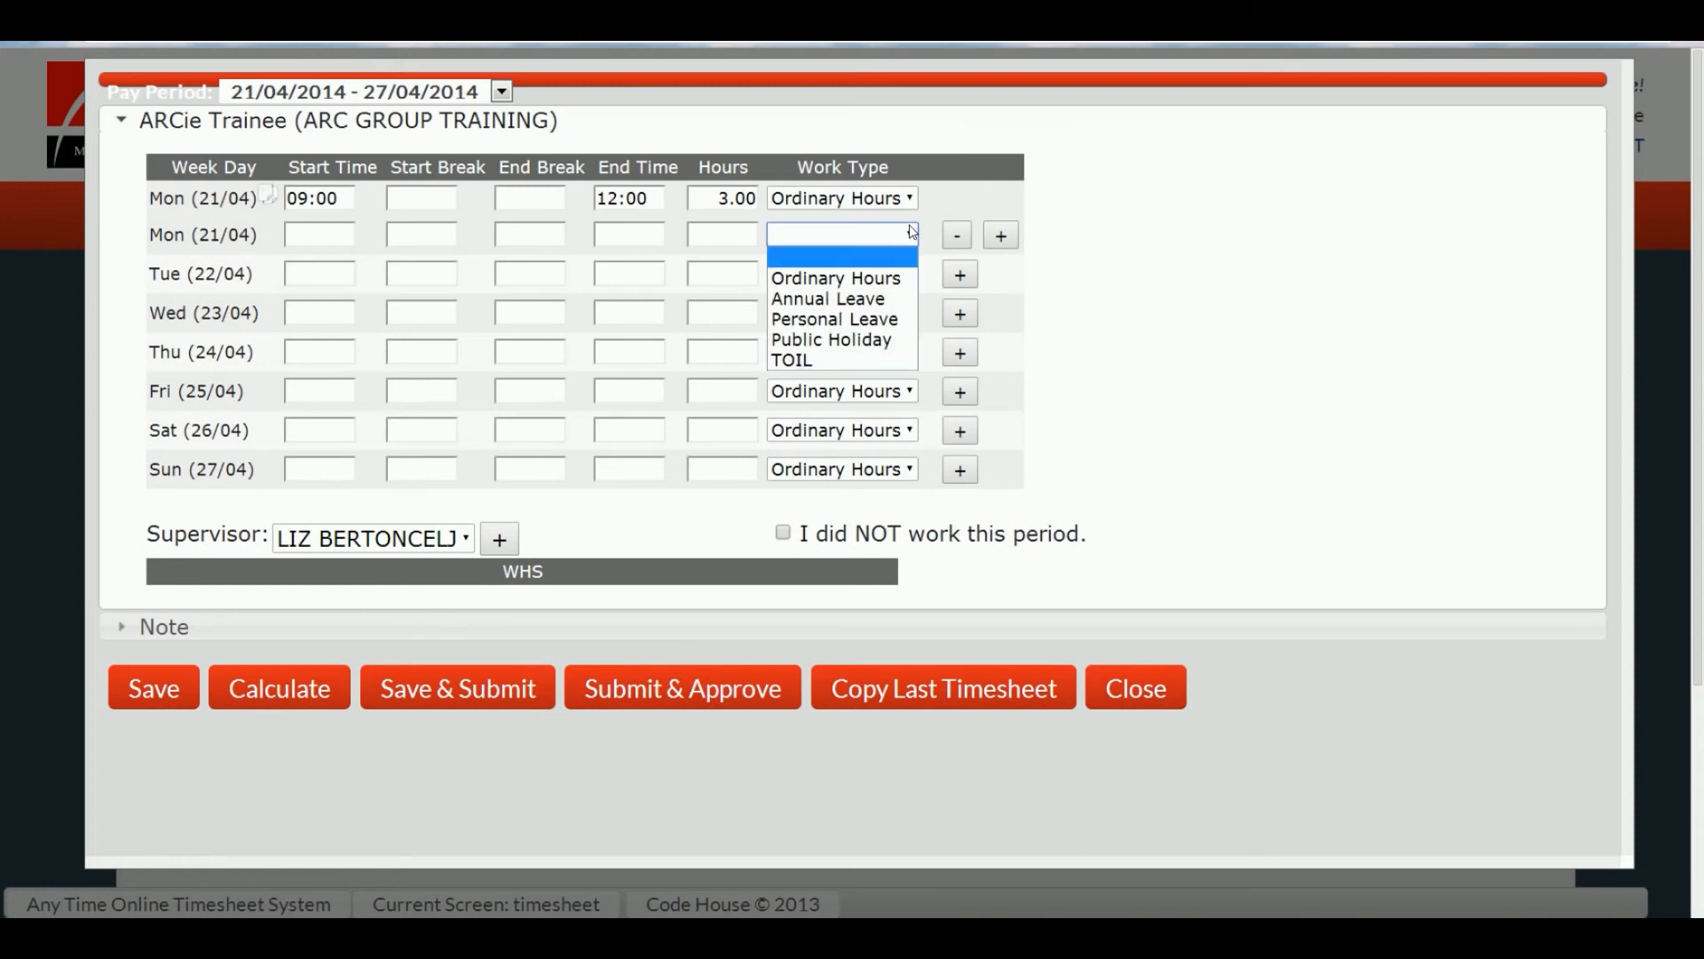
click(843, 299)
click(734, 238)
text(4.5)
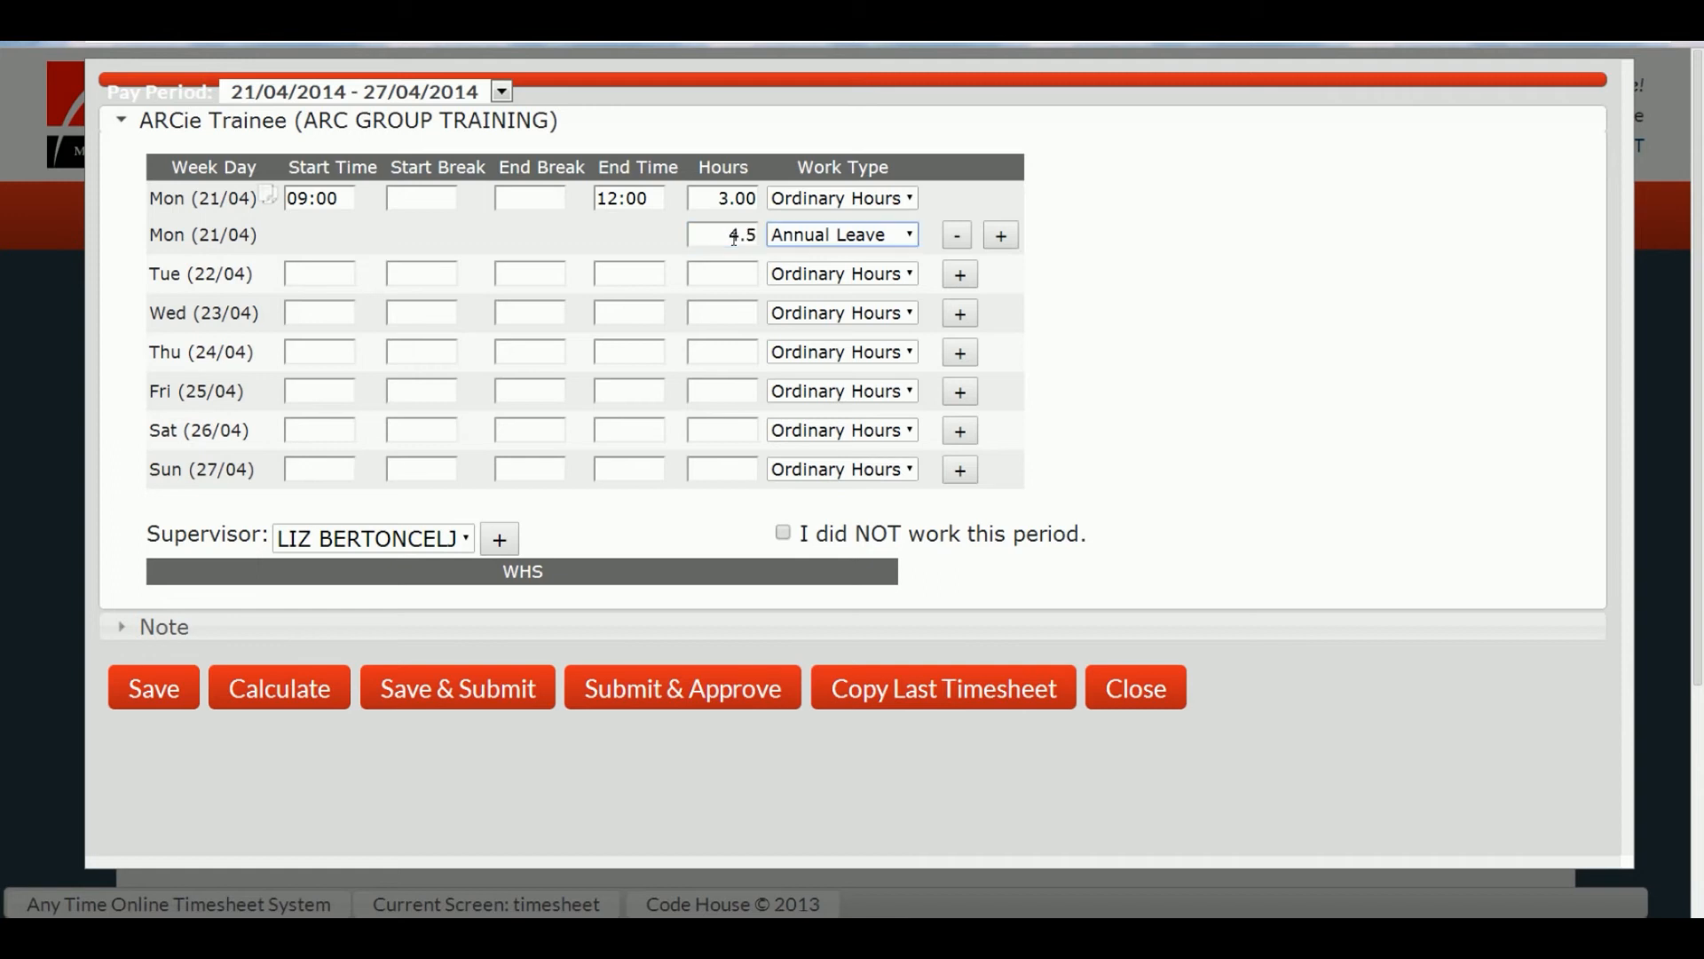
click(1002, 236)
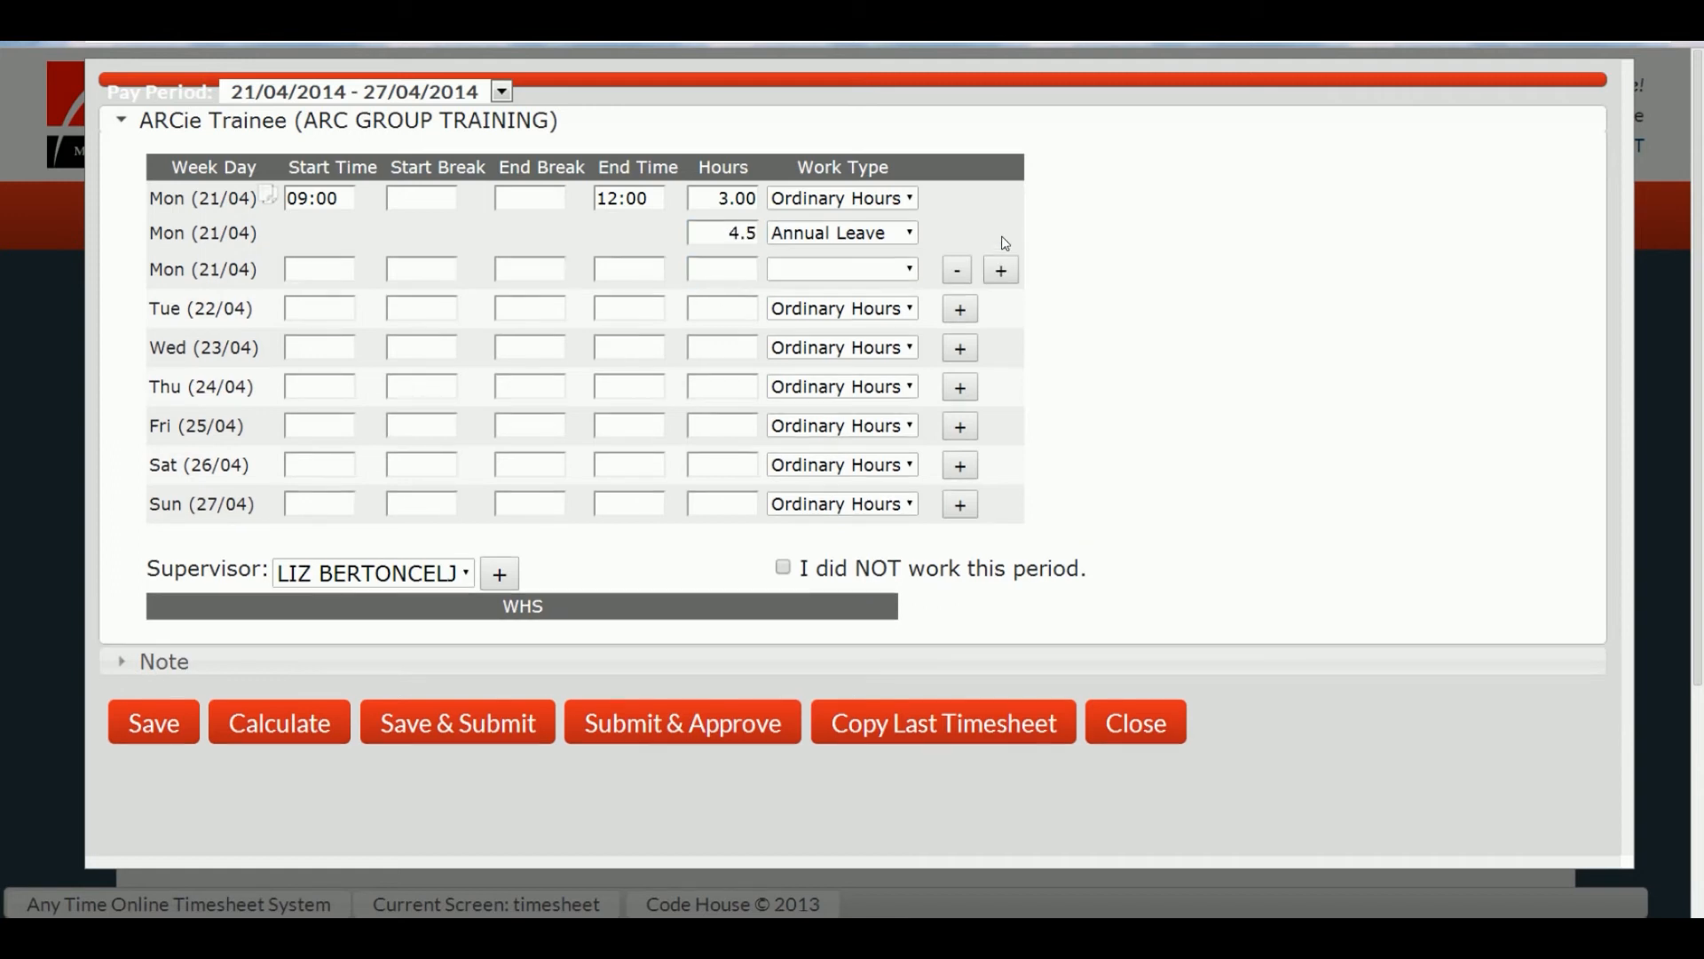
click(958, 272)
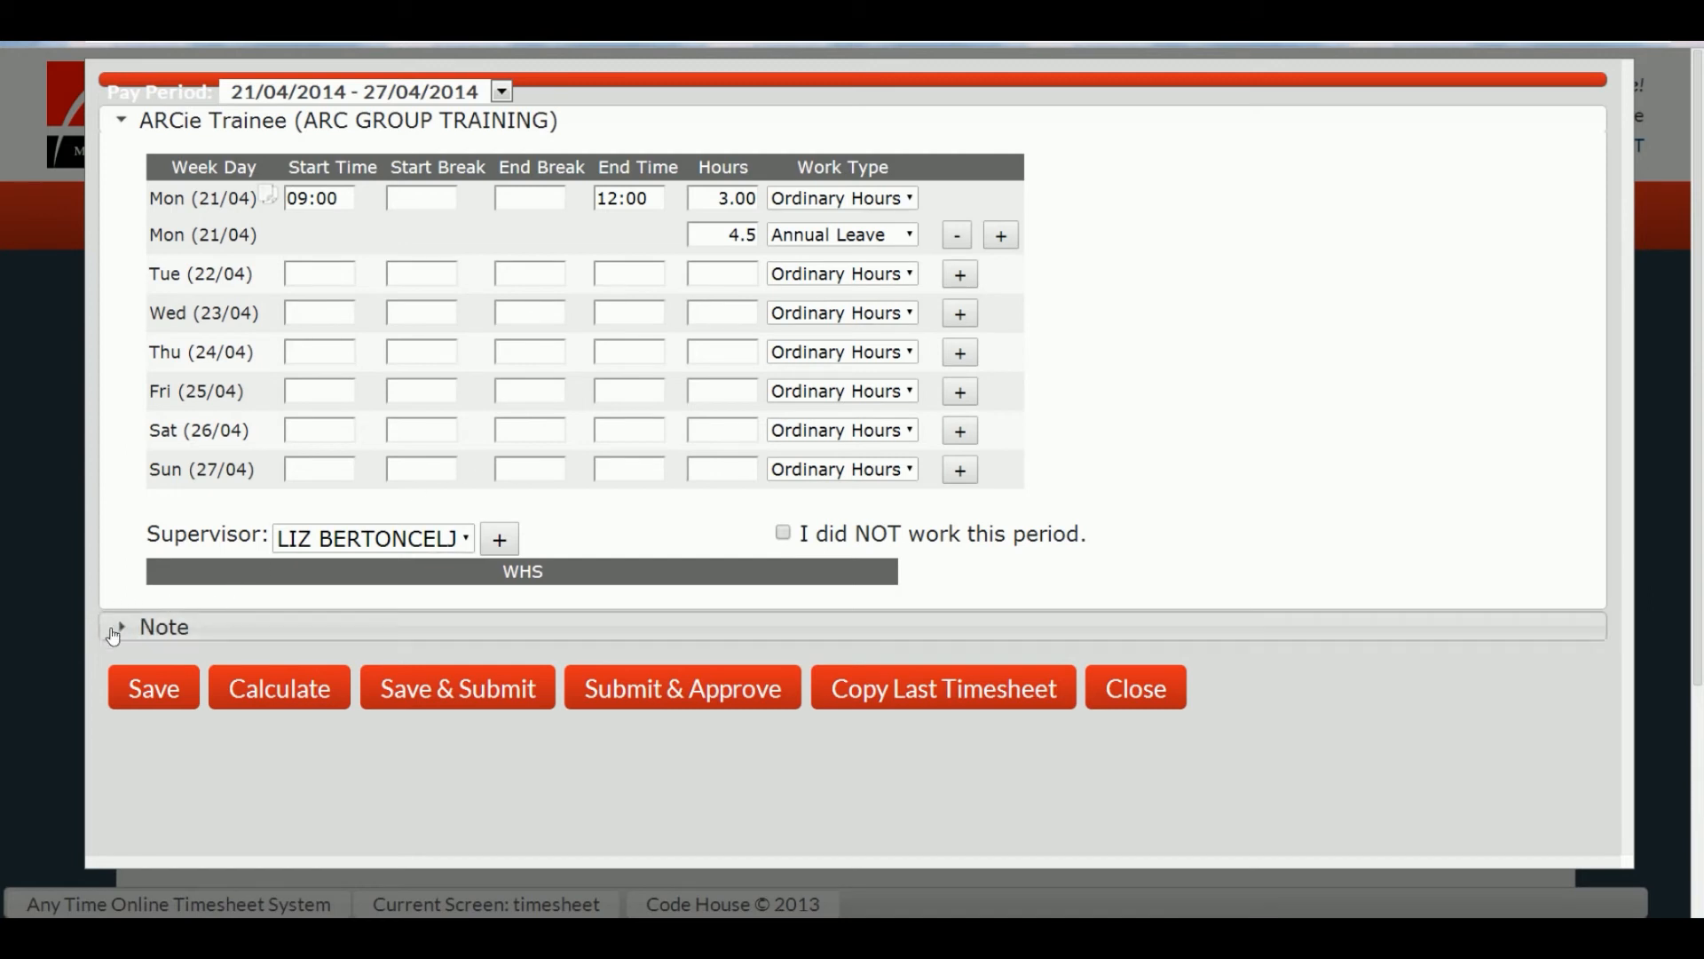
Step: Add the note 'Remember ARC Group and your host employer will be able to see these notes'
click(213, 631)
click(474, 214)
text(Remember ARC Group and your host employer will be able to see these notes)
click(123, 149)
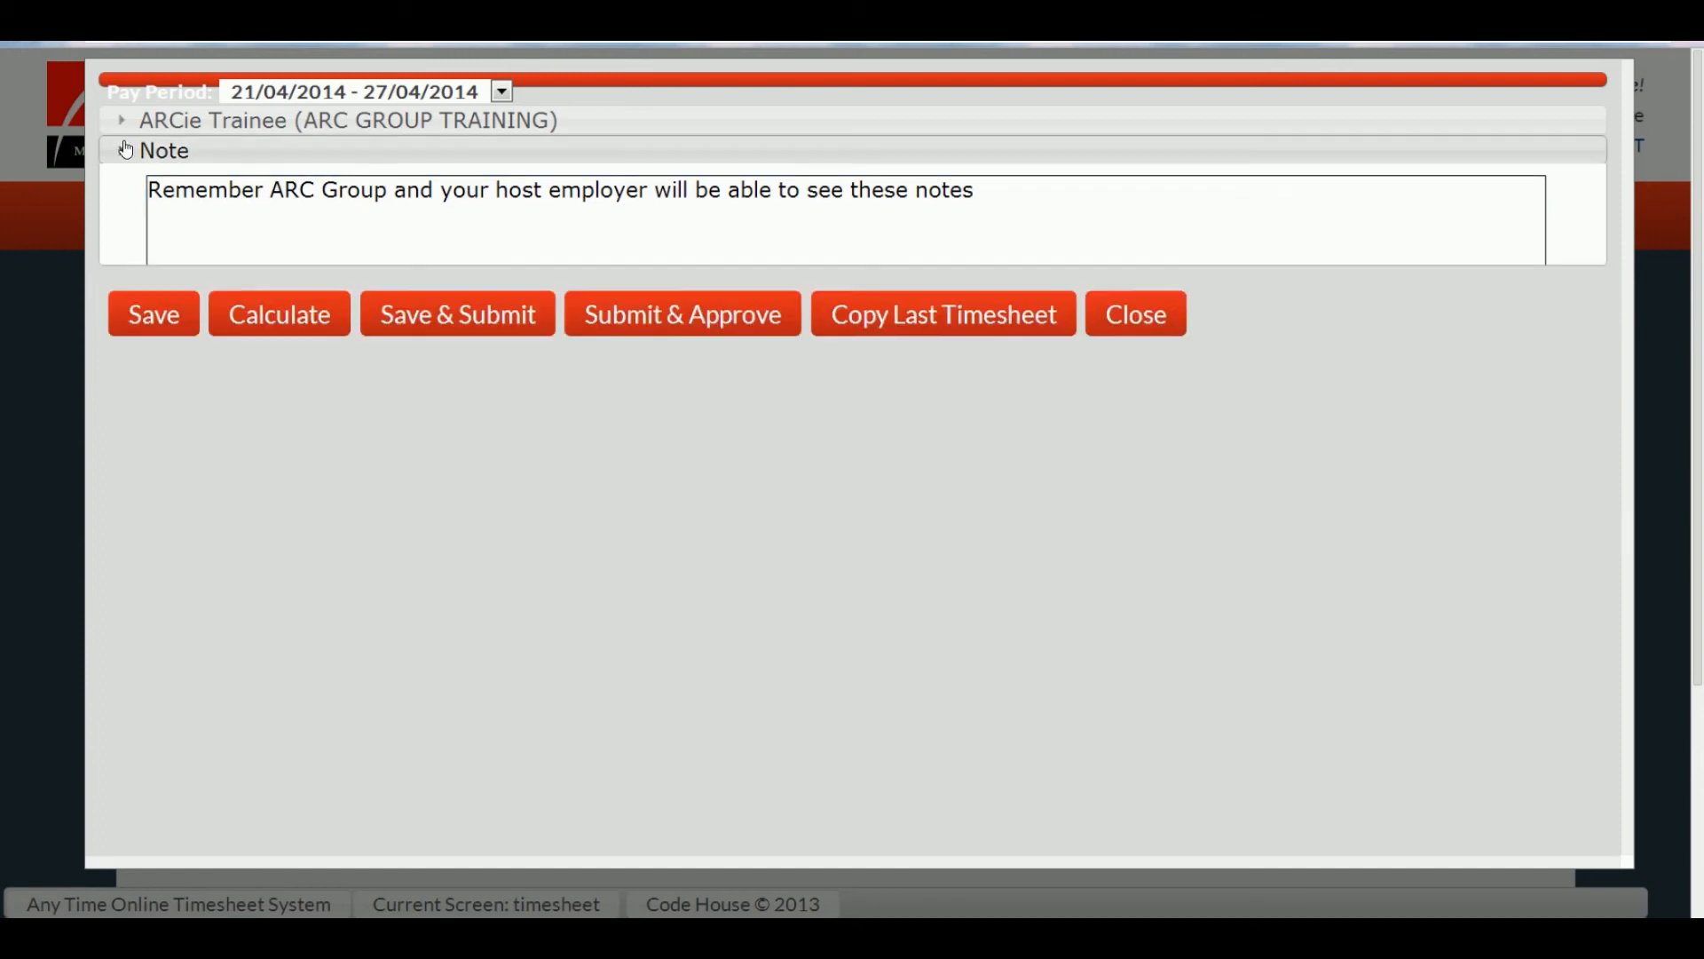
Step: Save the timesheet and dismiss the saved confirmation
click(124, 121)
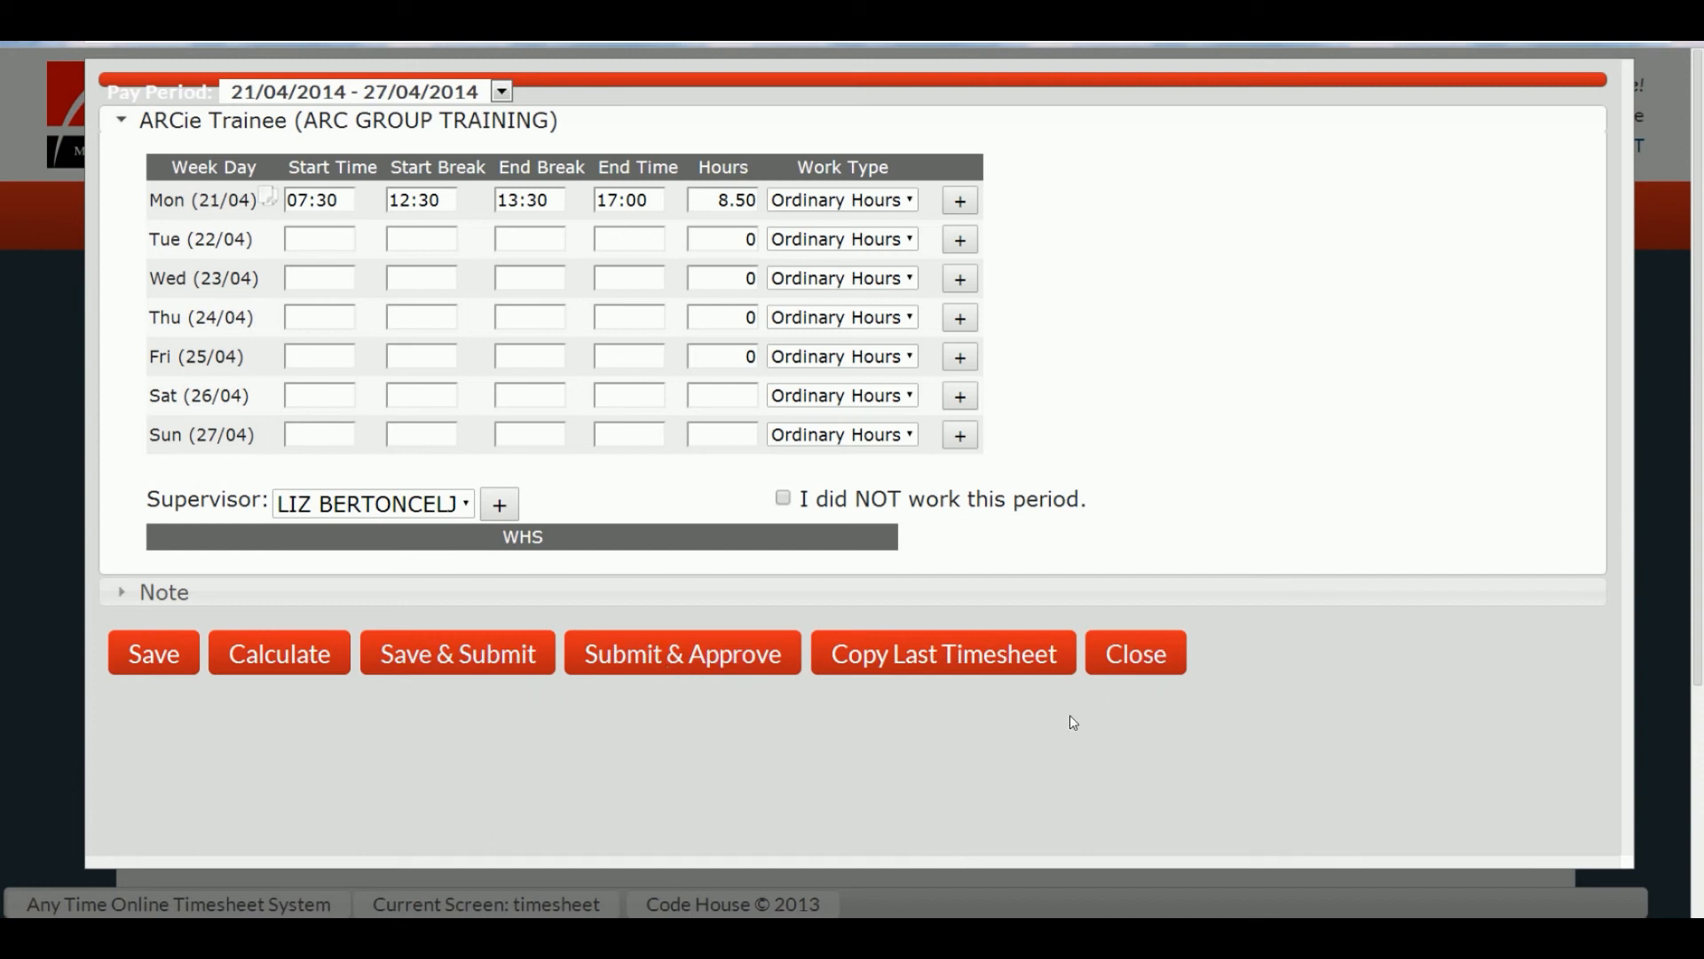
click(171, 655)
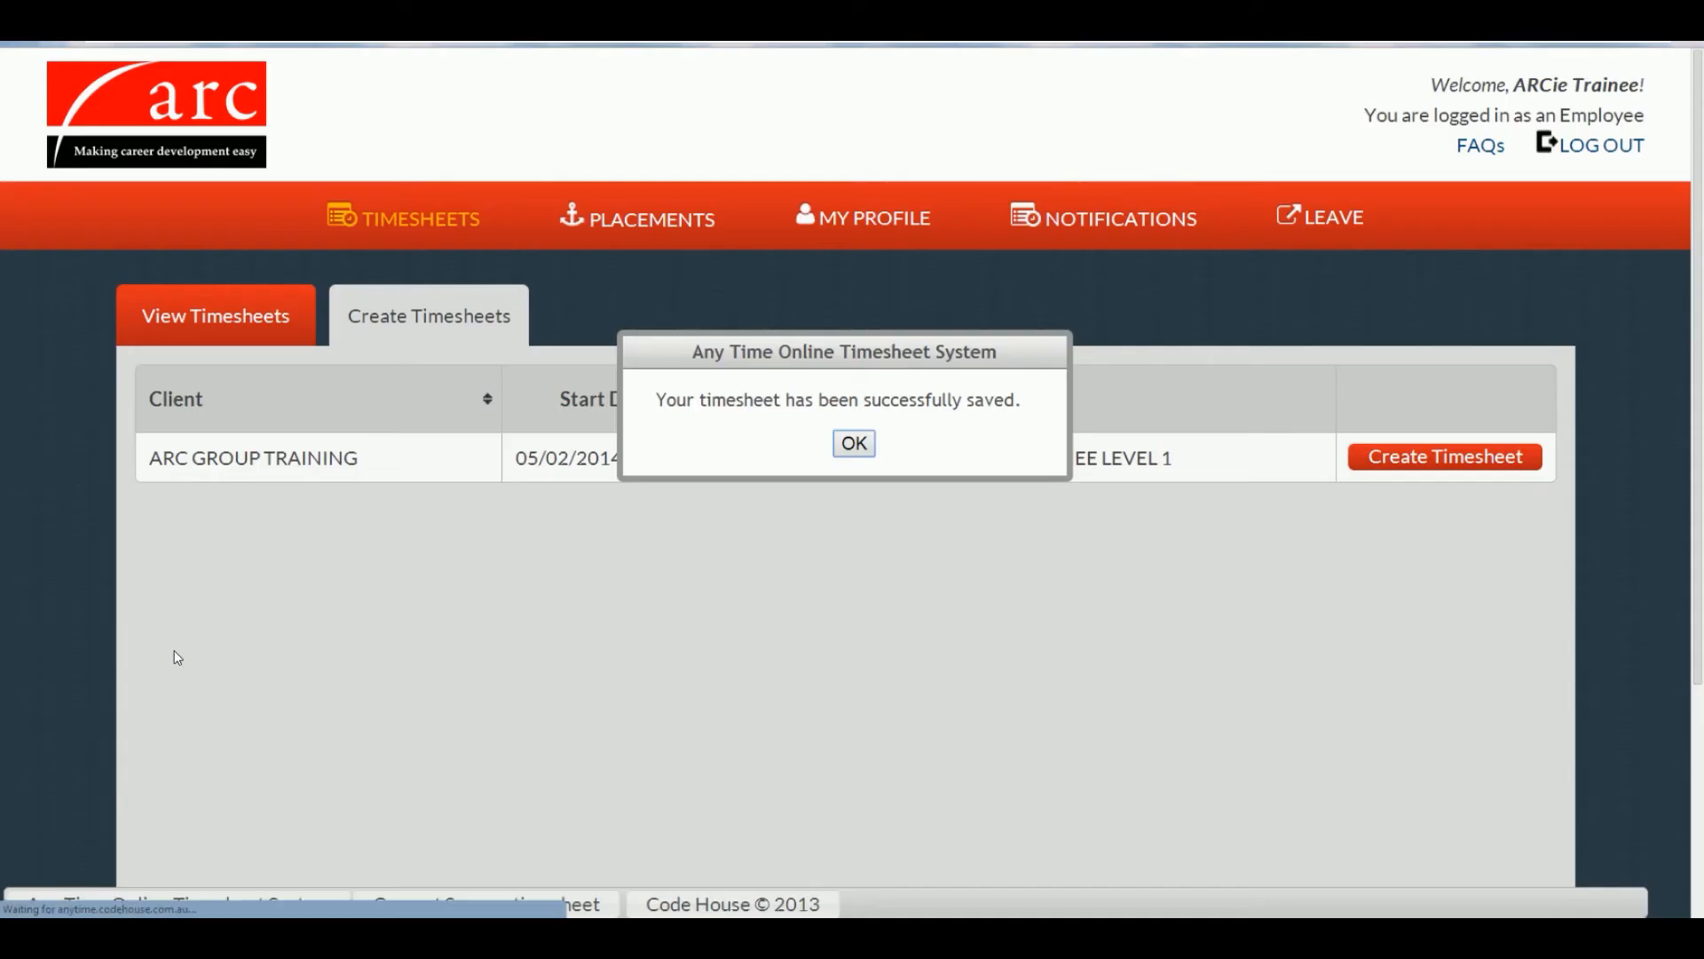
key(Return)
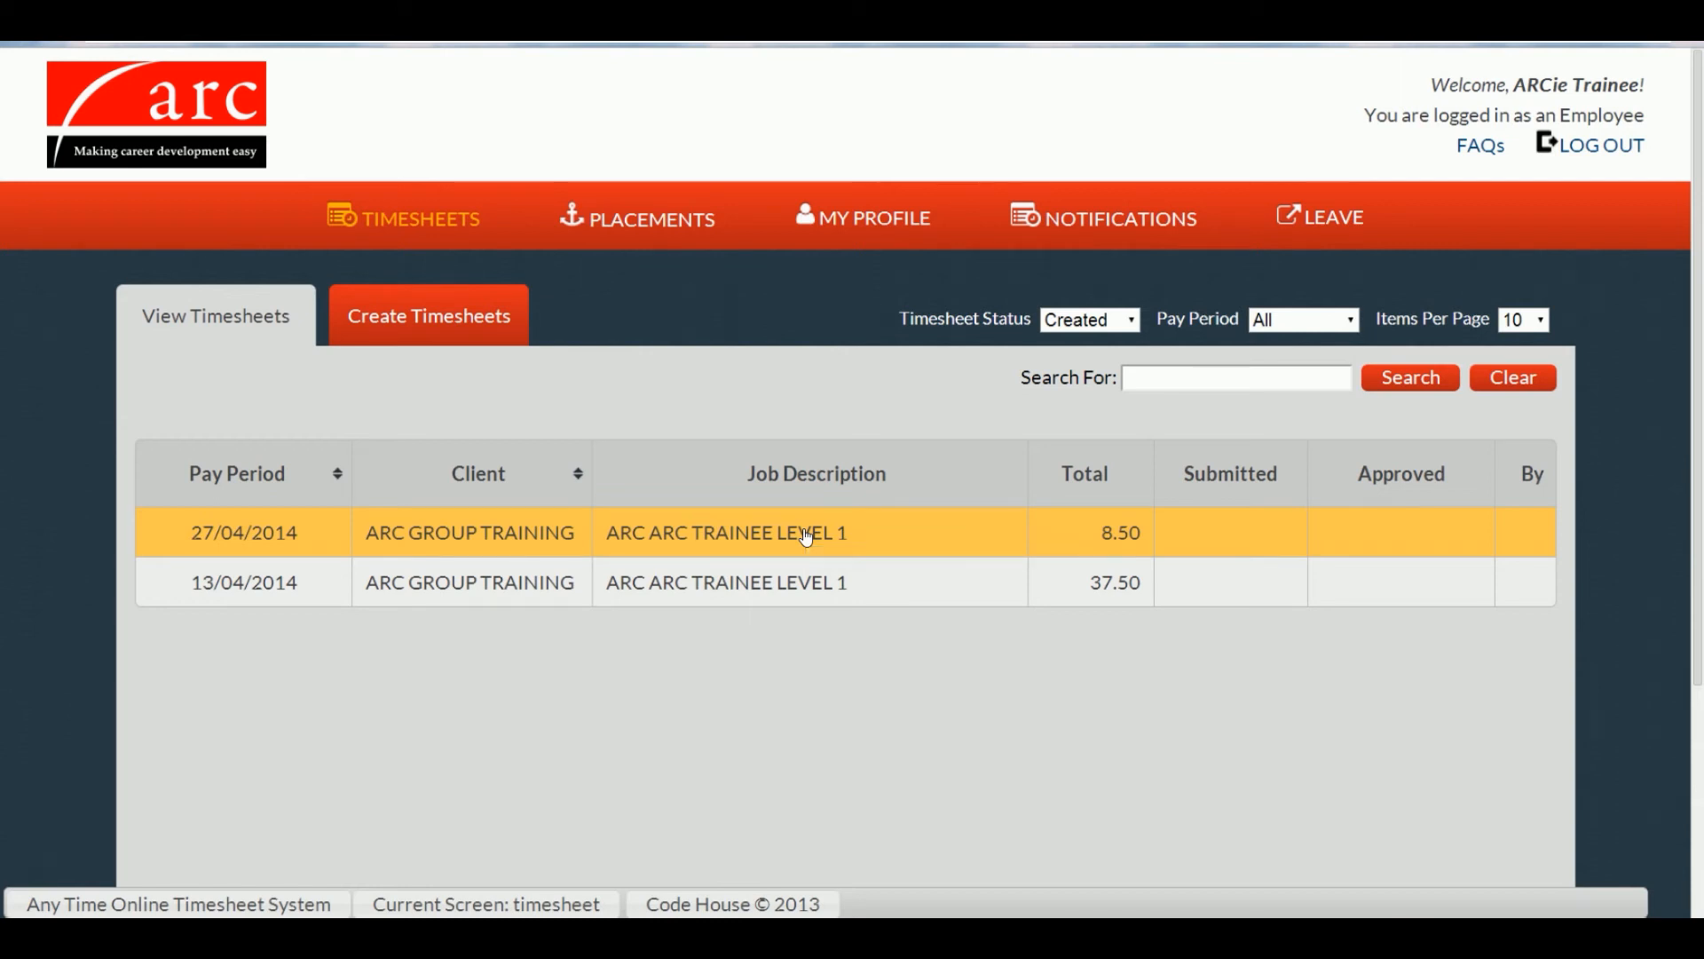
Step: In the 27/04/2014 timesheet, copy Monday's times to Tuesday–Friday and edit Friday's start and end (16:30)
click(806, 535)
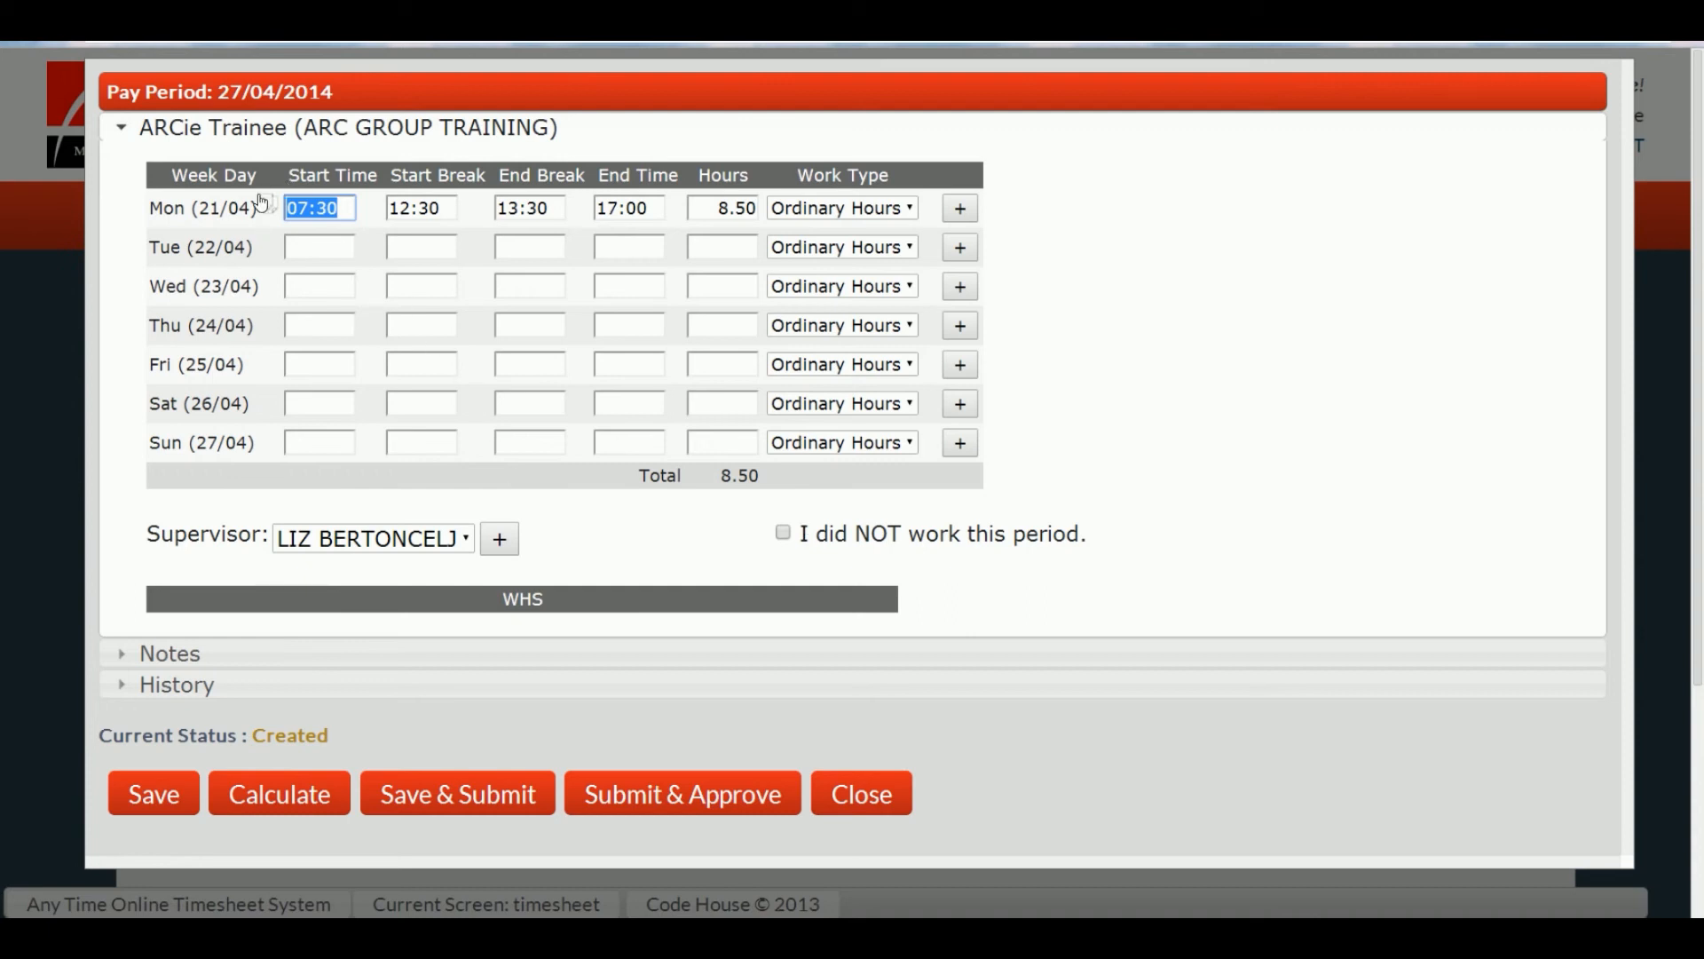
click(265, 205)
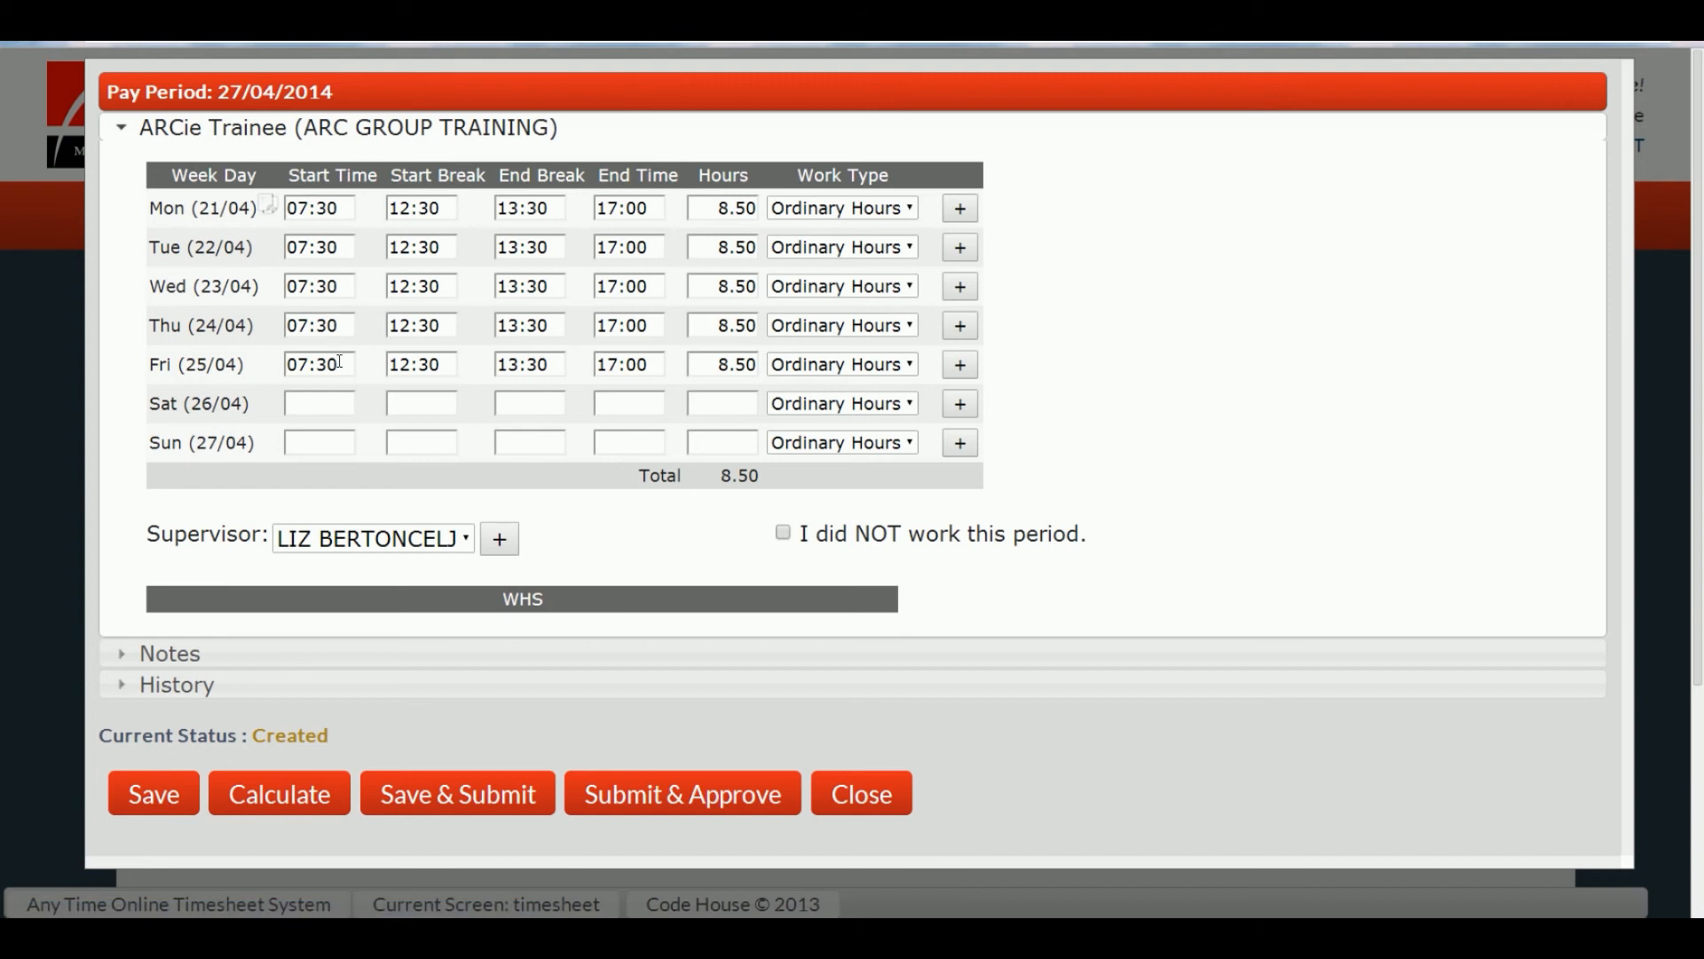
drag(334, 363, 314, 367)
text(00)
drag(661, 363, 595, 354)
text(1630)
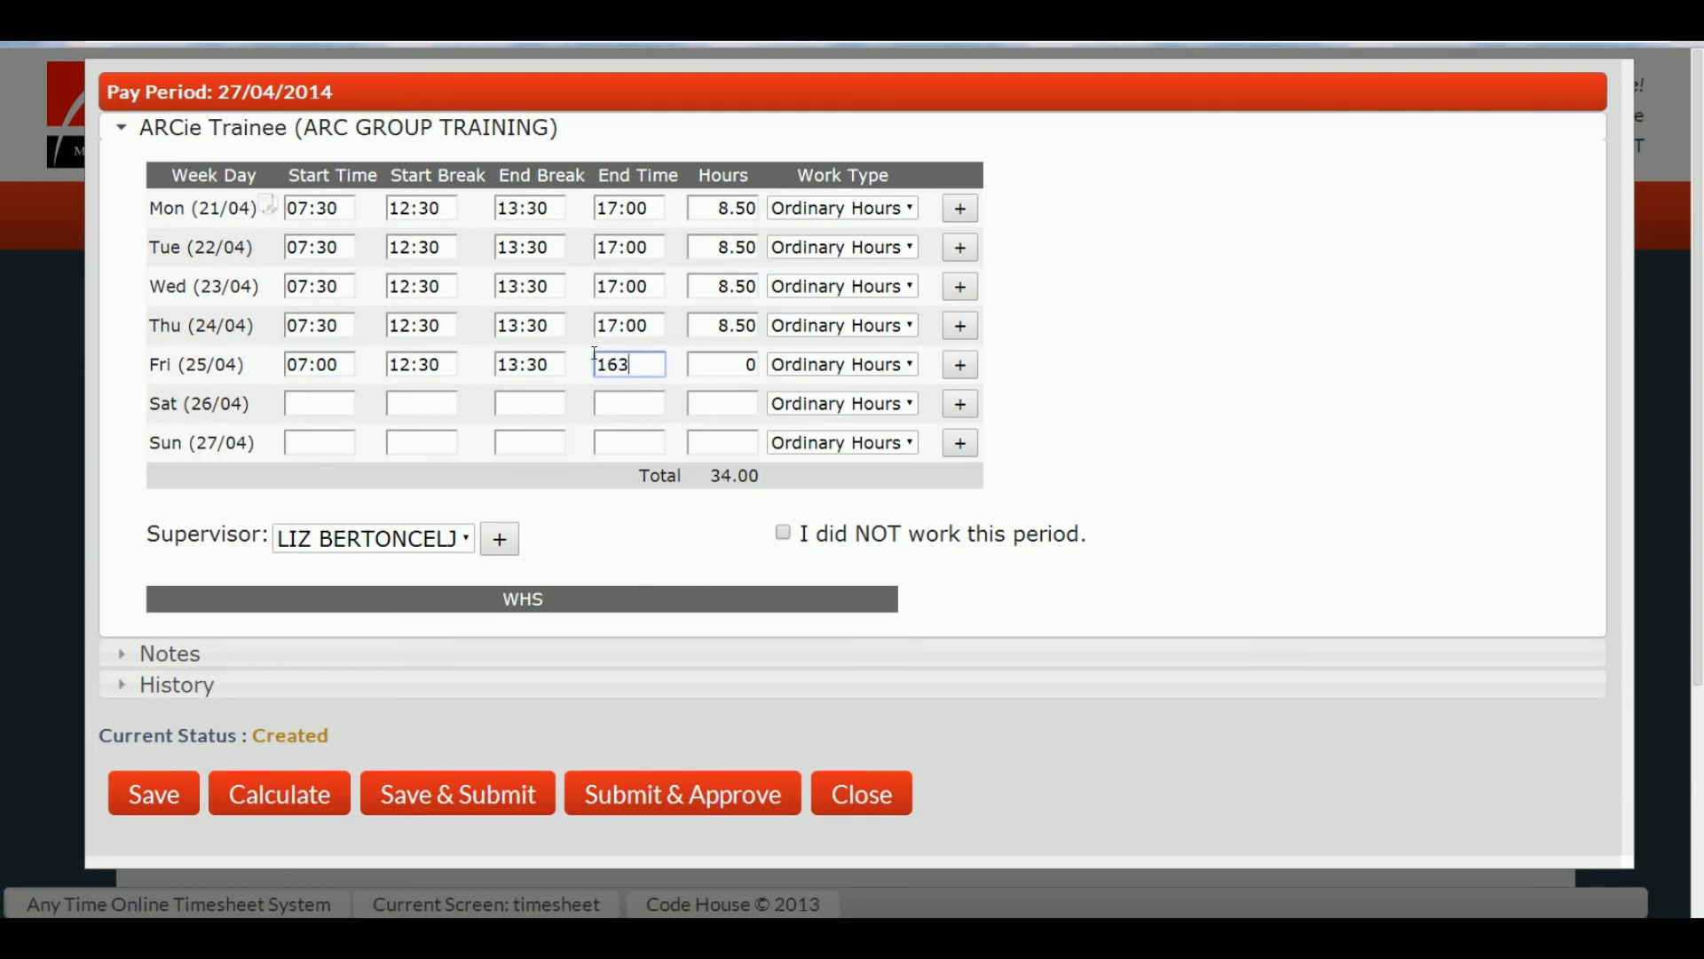
Step: Close the timesheet, discard the unsaved changes, and reopen the 27/04/2014 timesheet
click(871, 794)
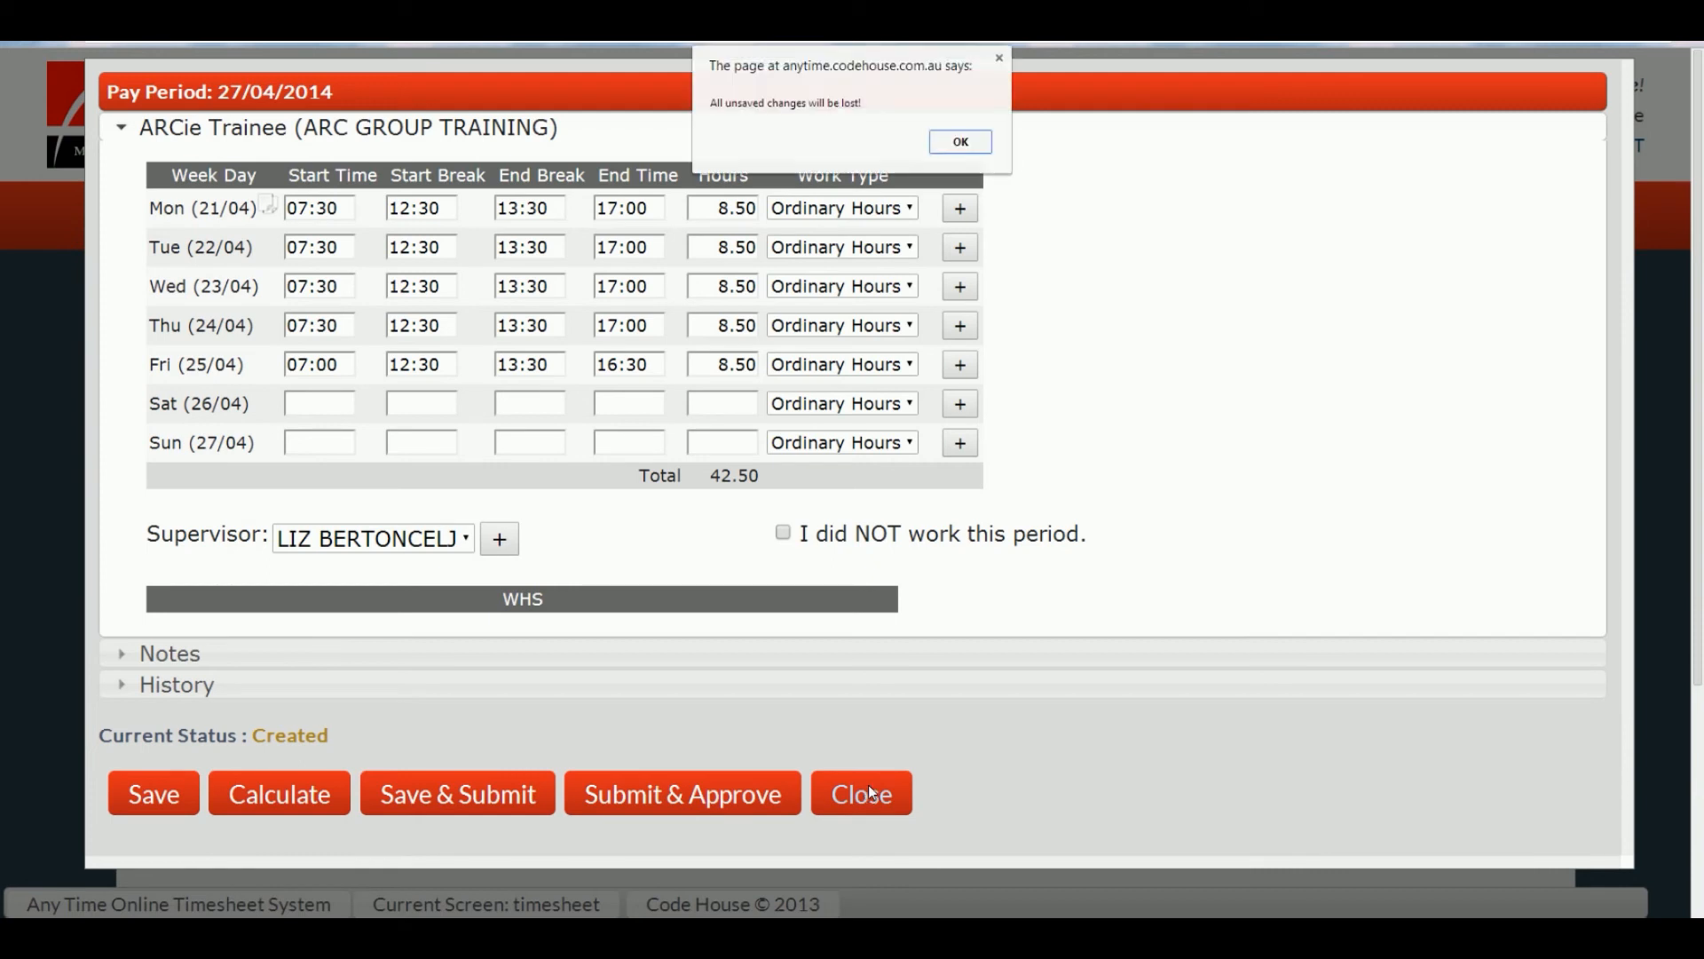
click(982, 153)
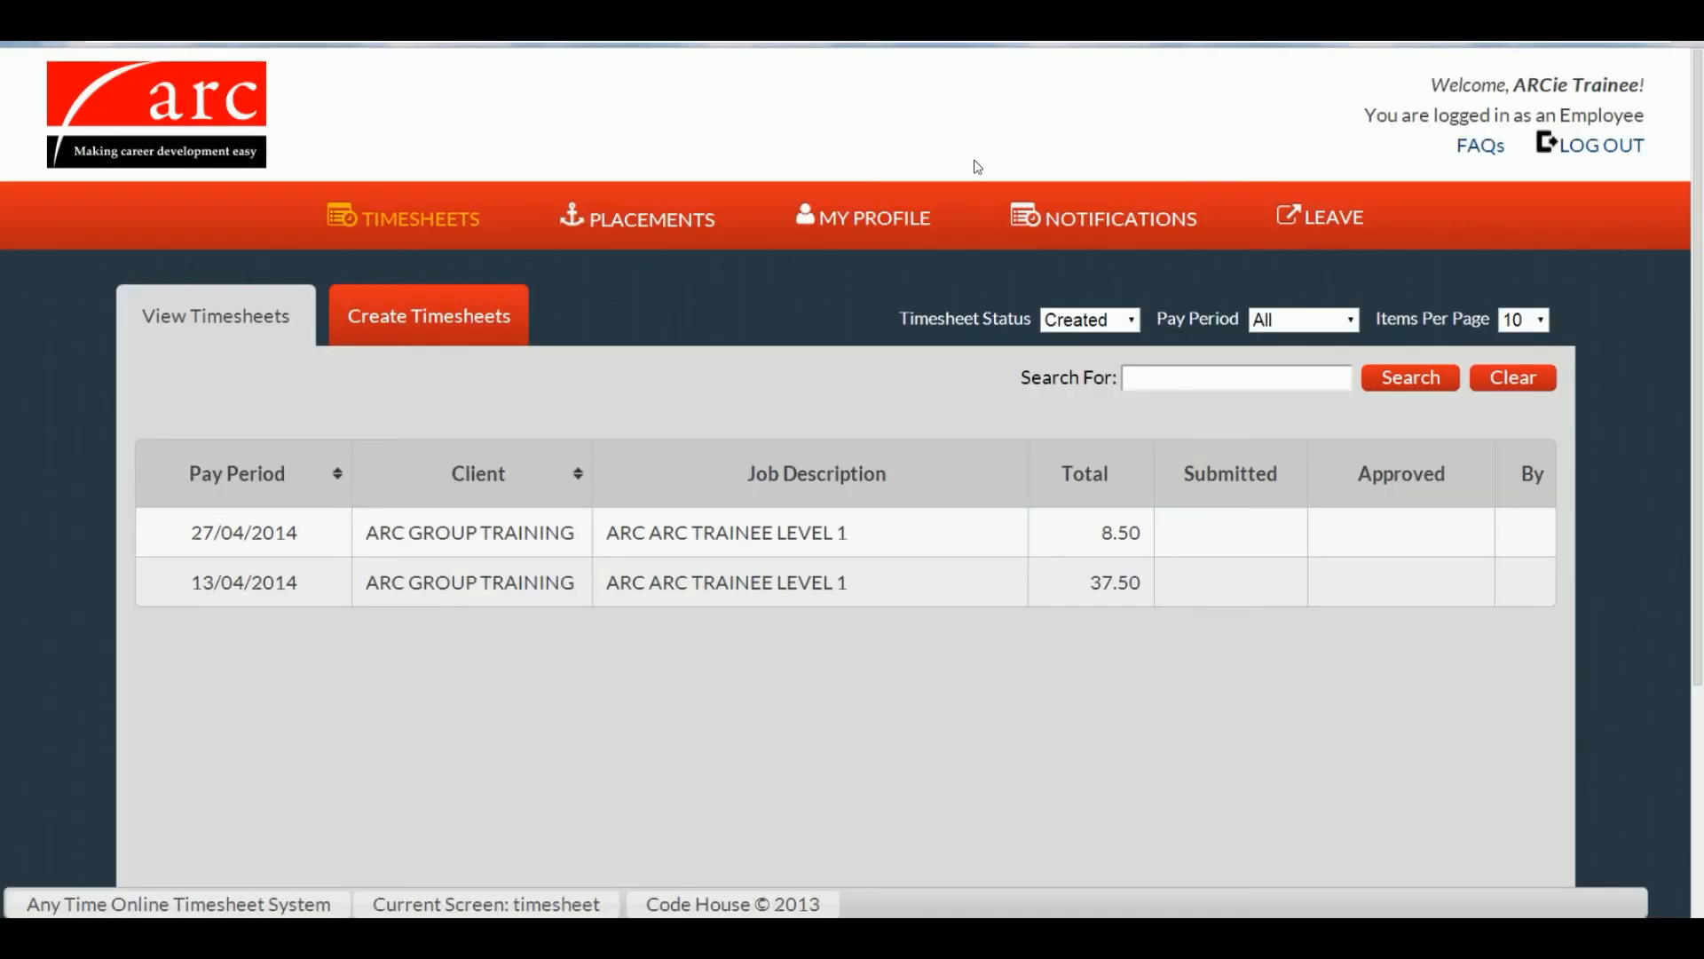
click(727, 532)
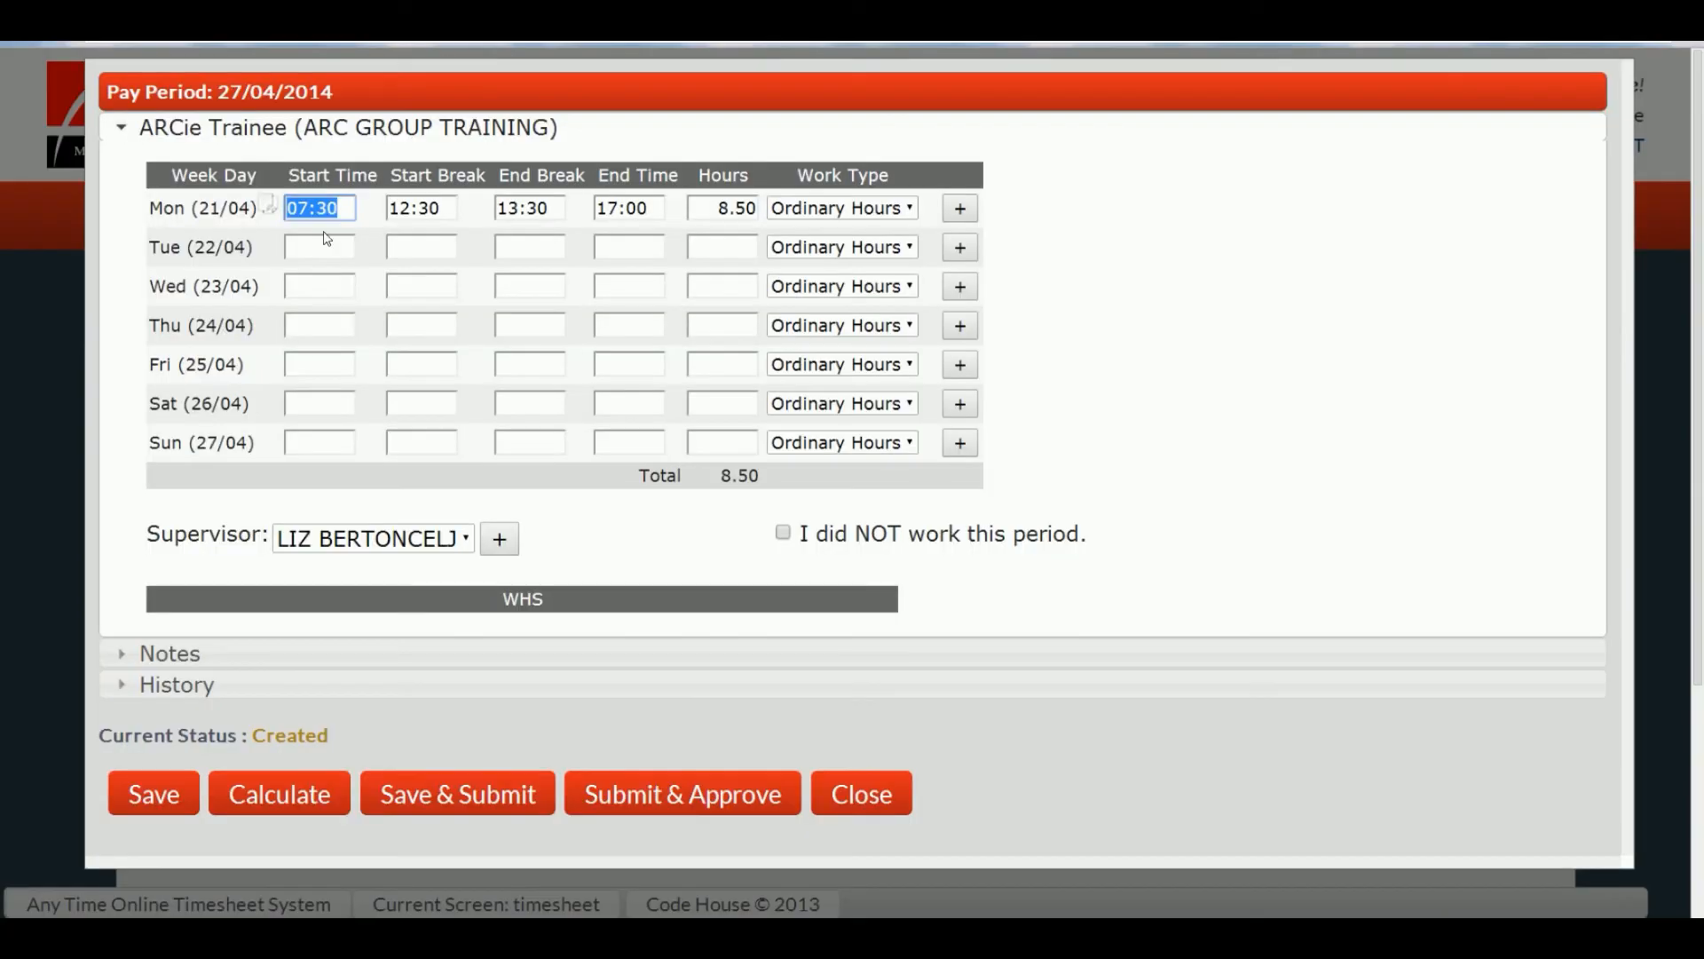
Step: Copy Monday's times down to Tuesday through Friday, backing out of a first submit attempt
click(268, 210)
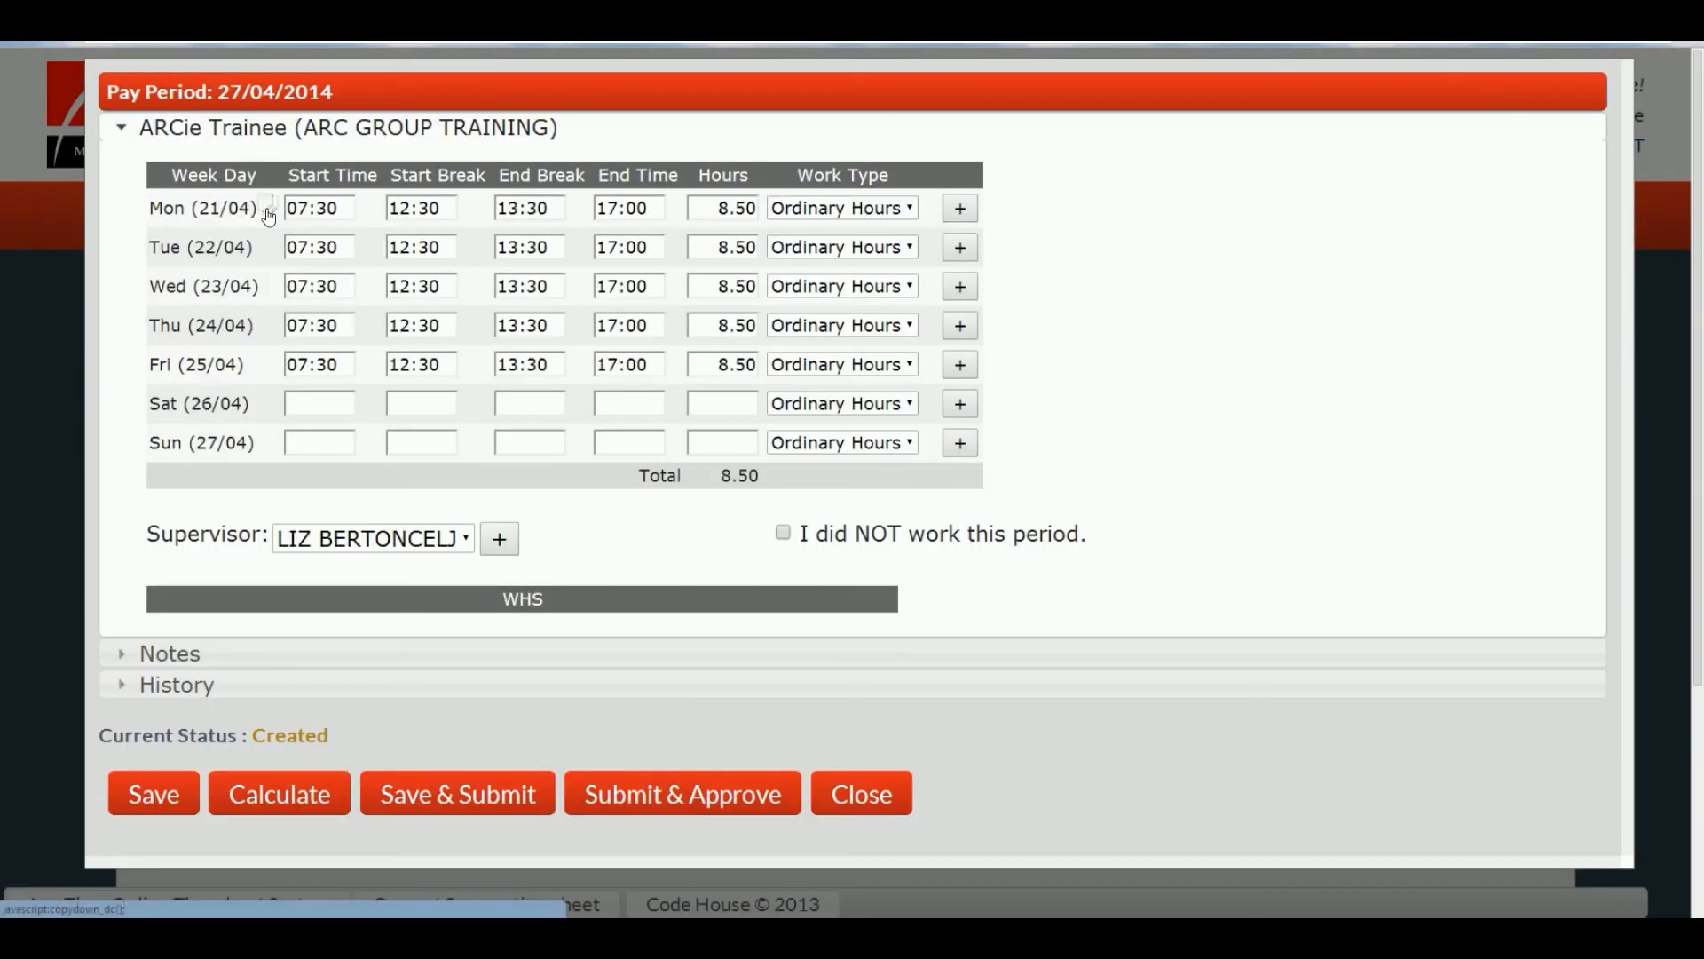
click(468, 797)
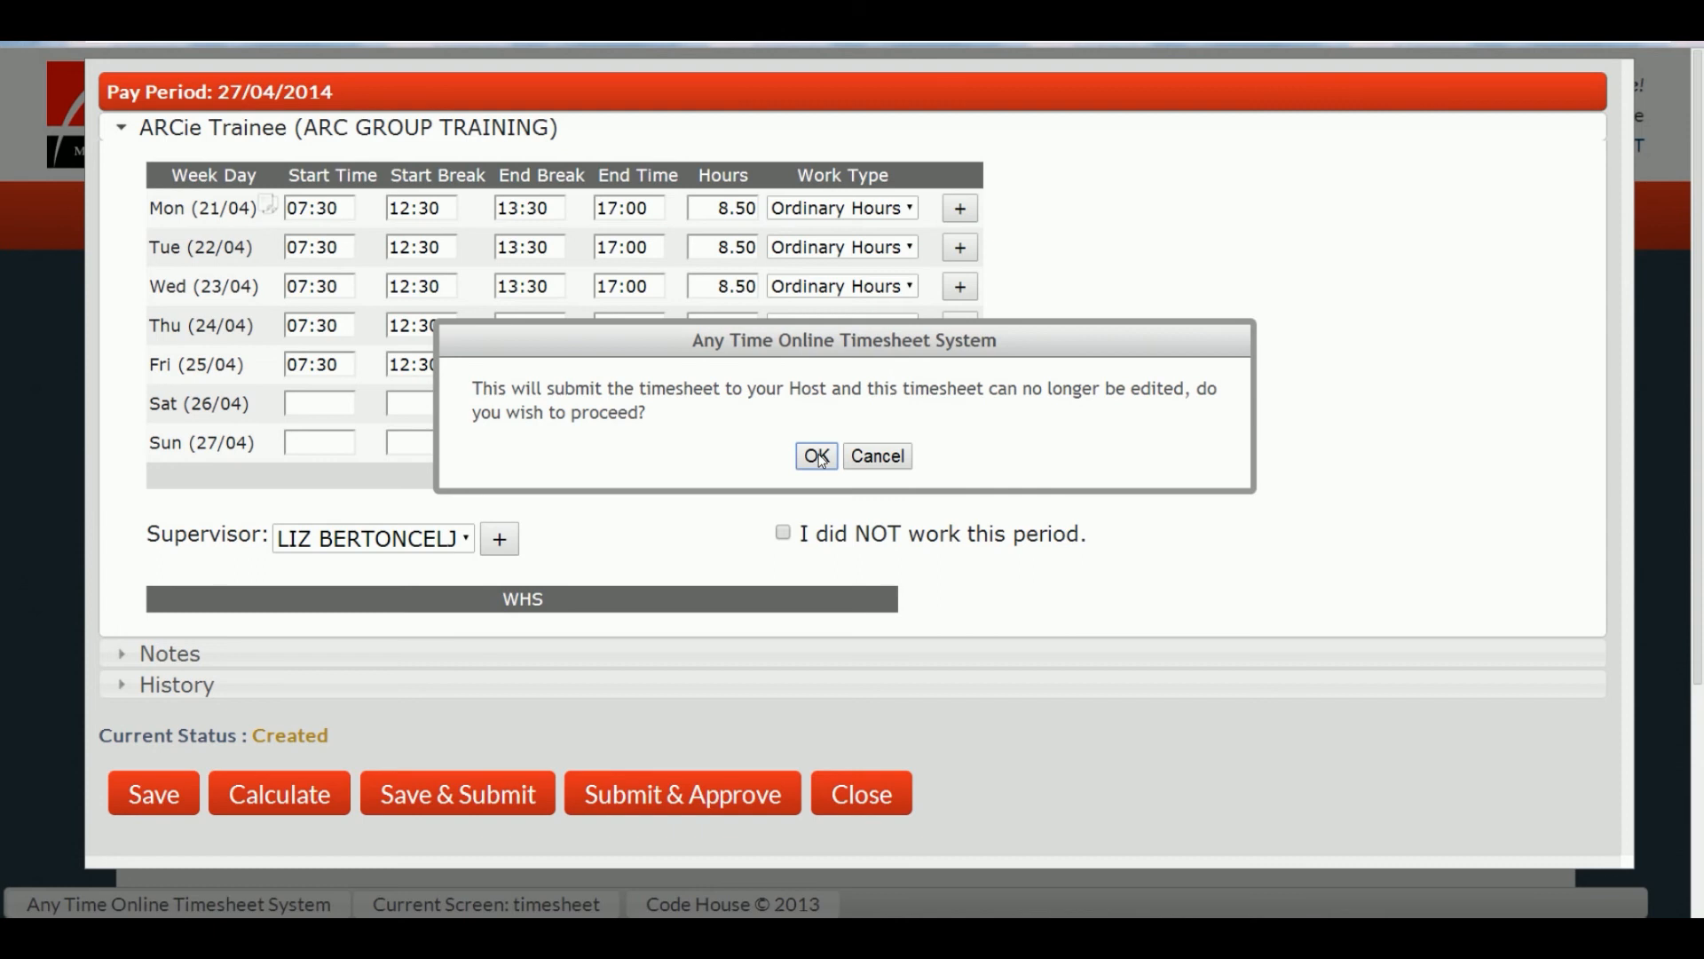
click(896, 457)
Step: Change Friday's end time to 16:30 for a 42.00-hour week and submit the timesheet
drag(661, 364, 582, 354)
text(1630)
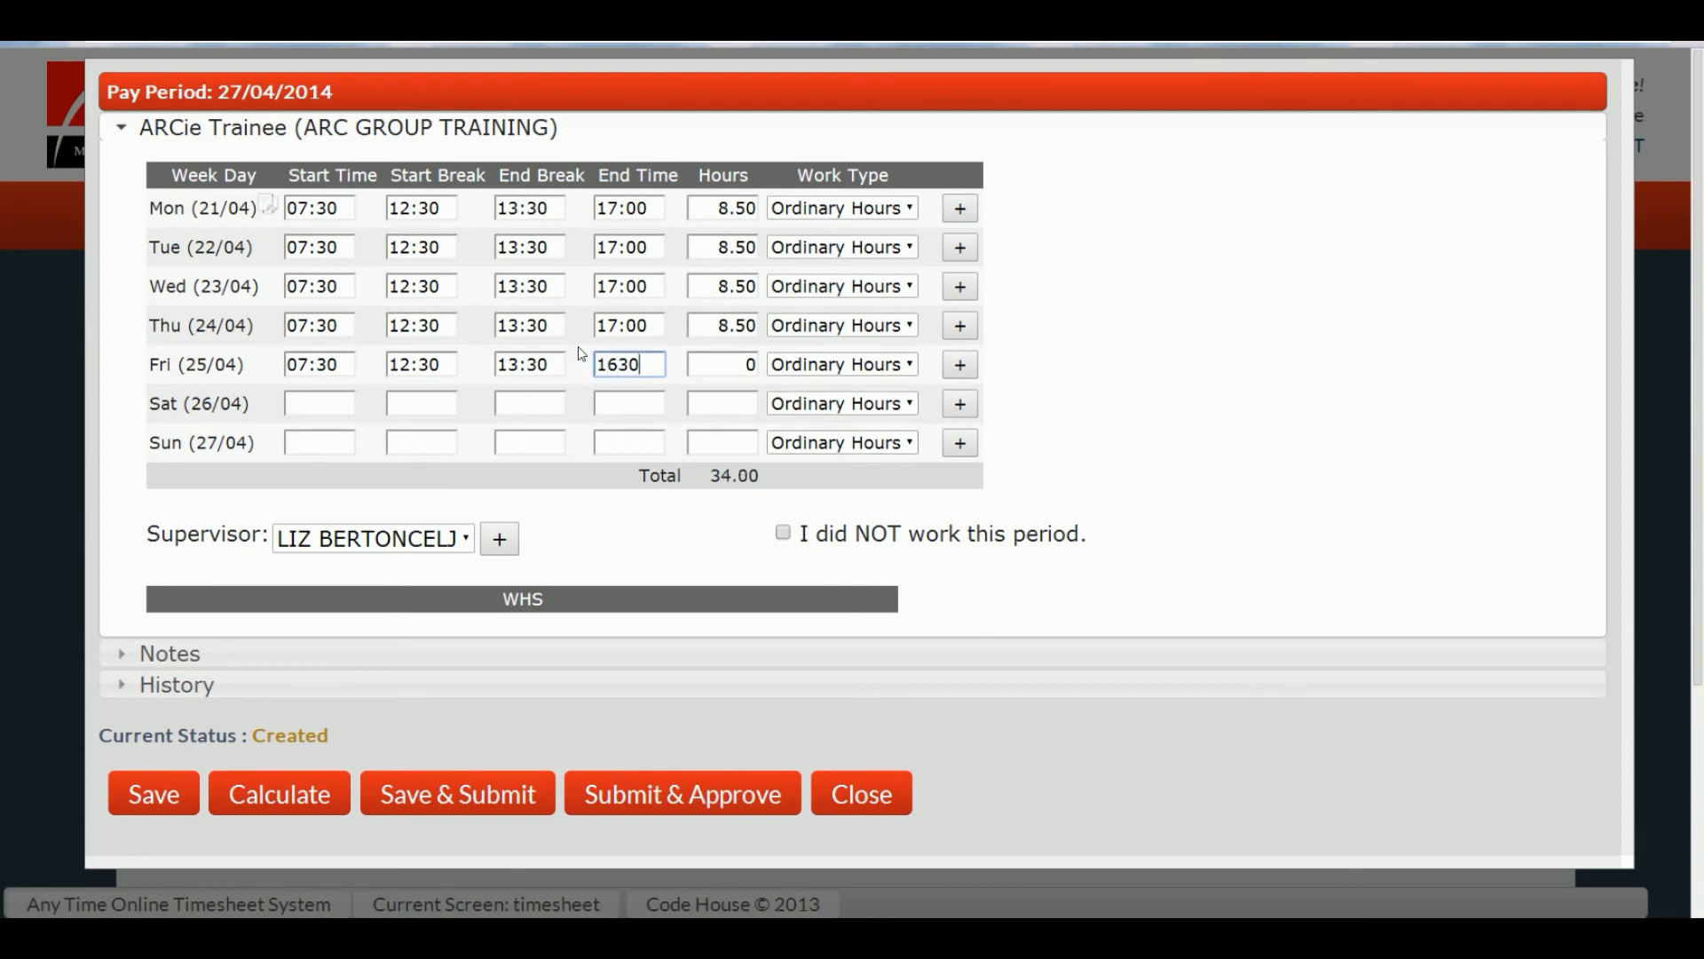
click(581, 353)
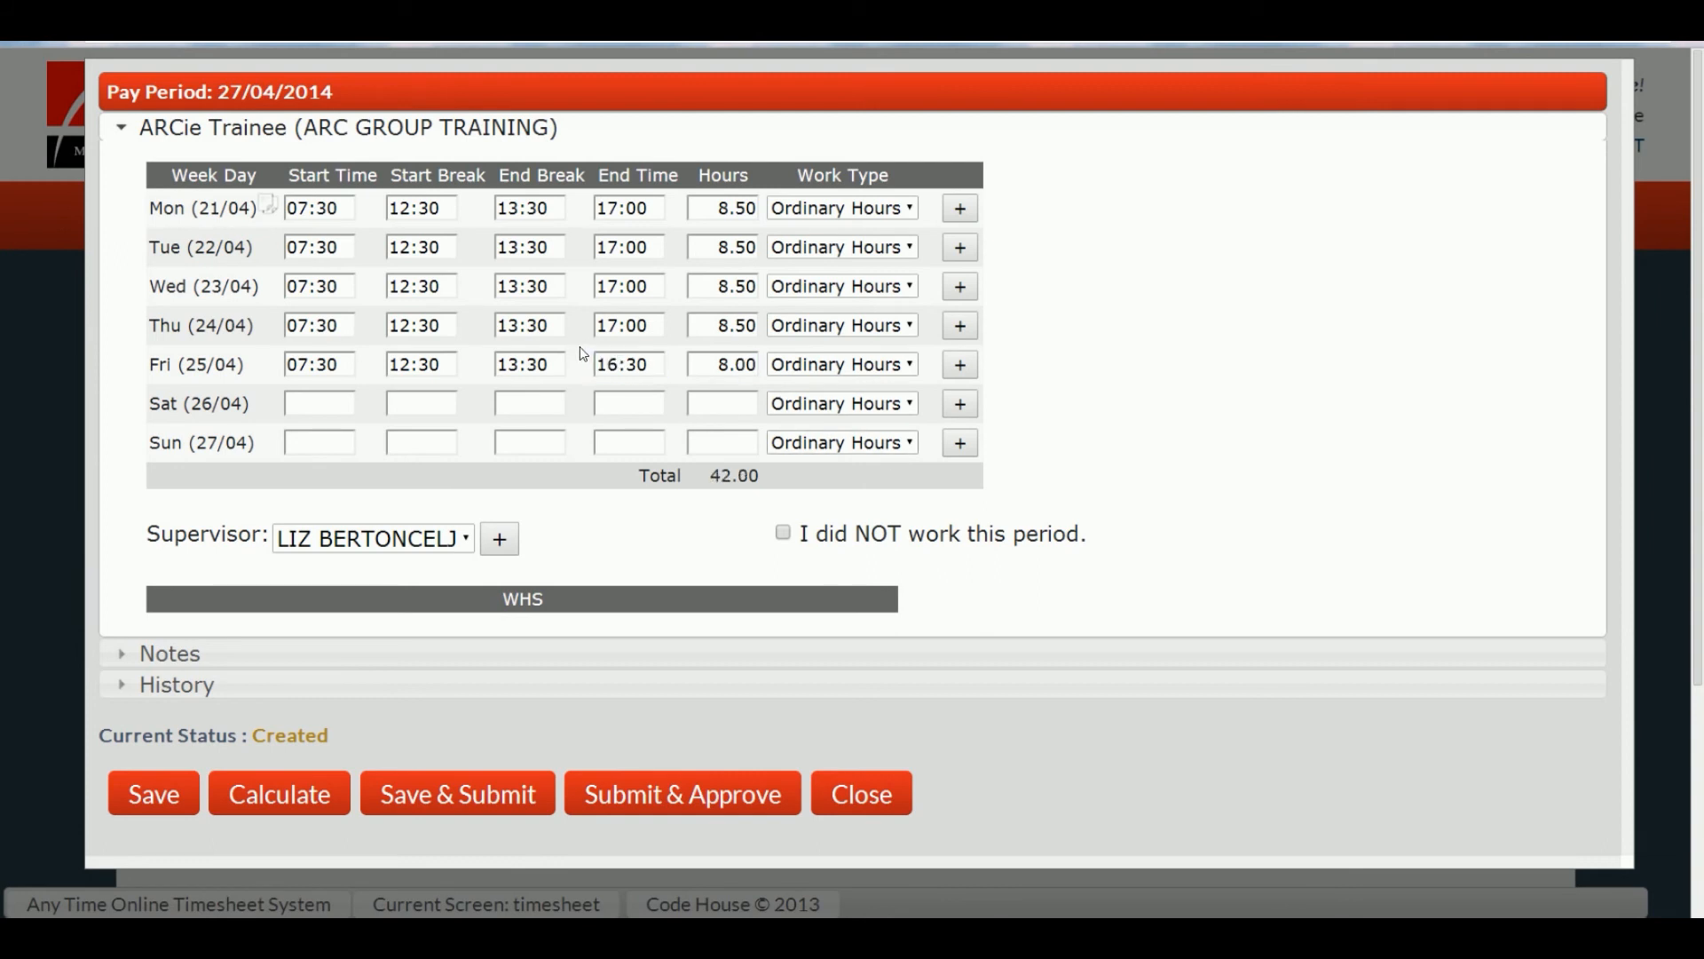
click(484, 790)
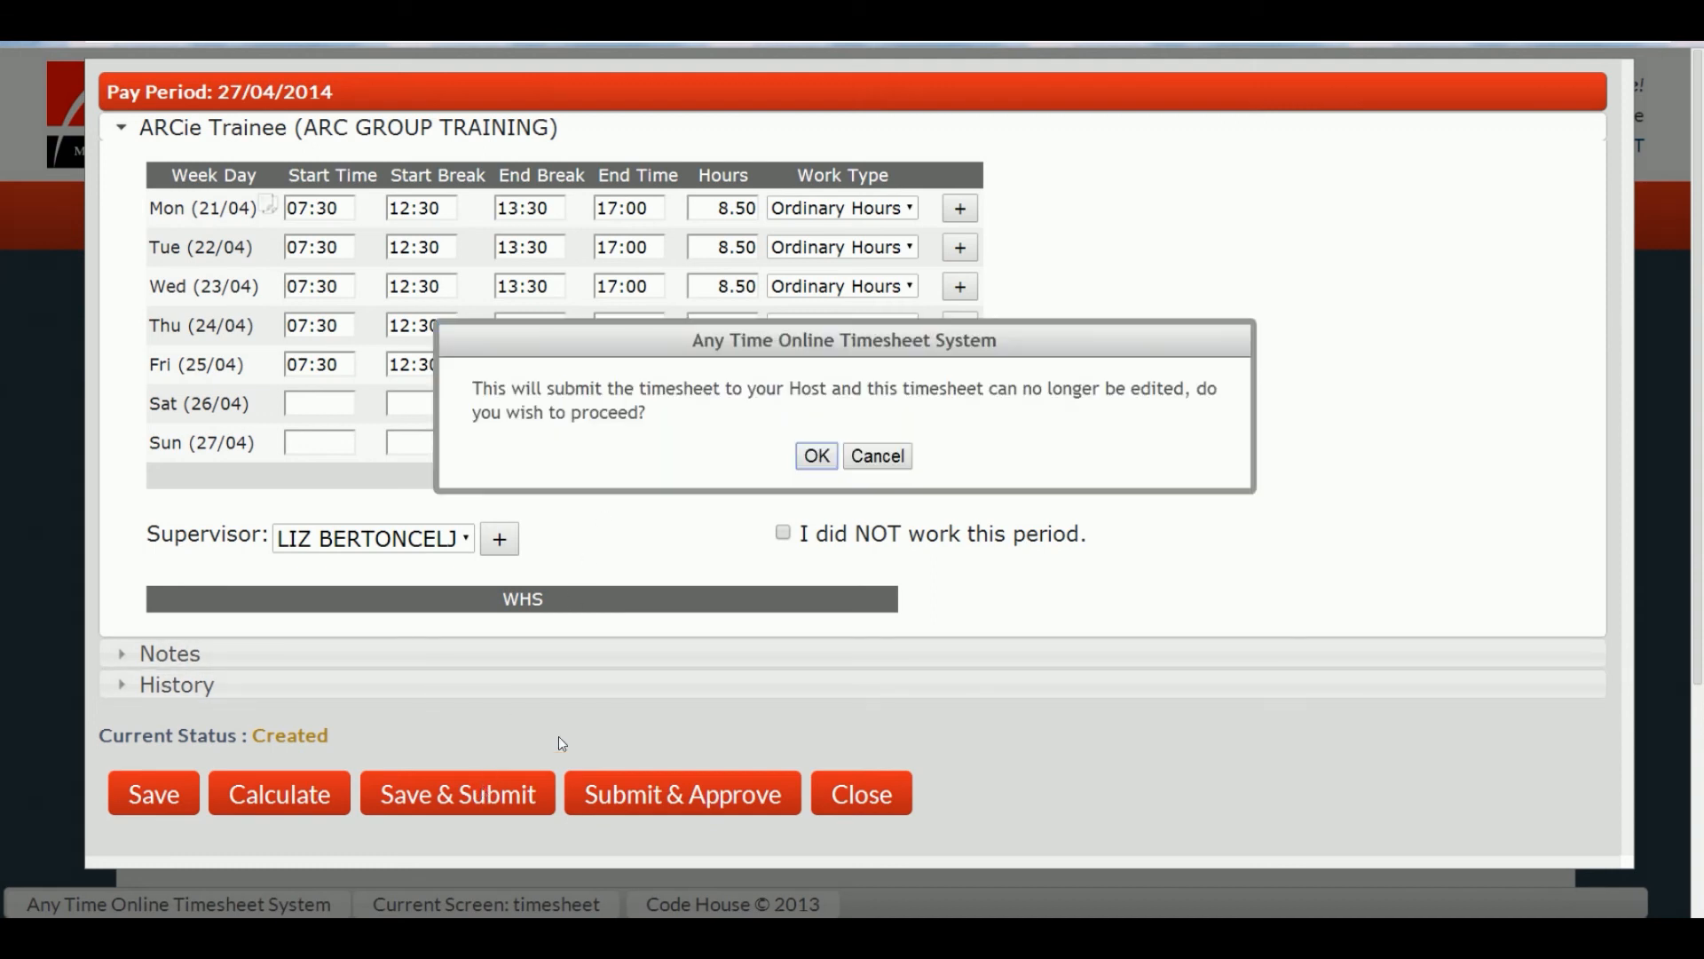
click(816, 457)
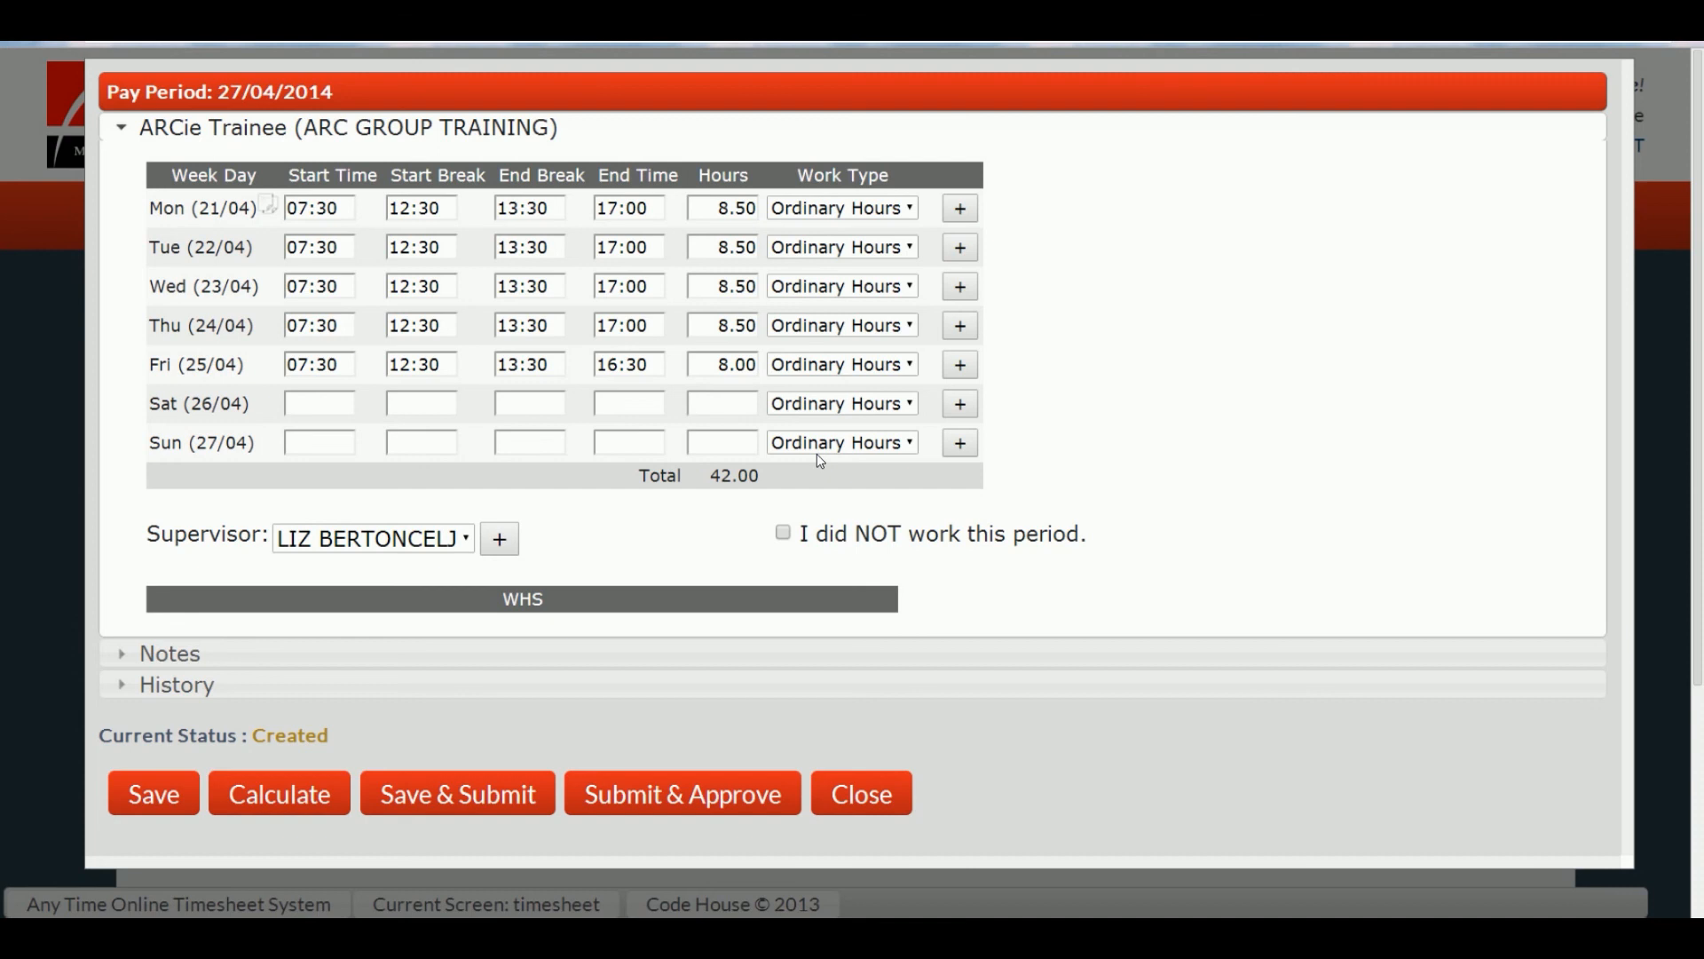
Step: Submit the 13/04/2014 timesheet for approval and log in as its supervisor with the supervisor's password
click(675, 799)
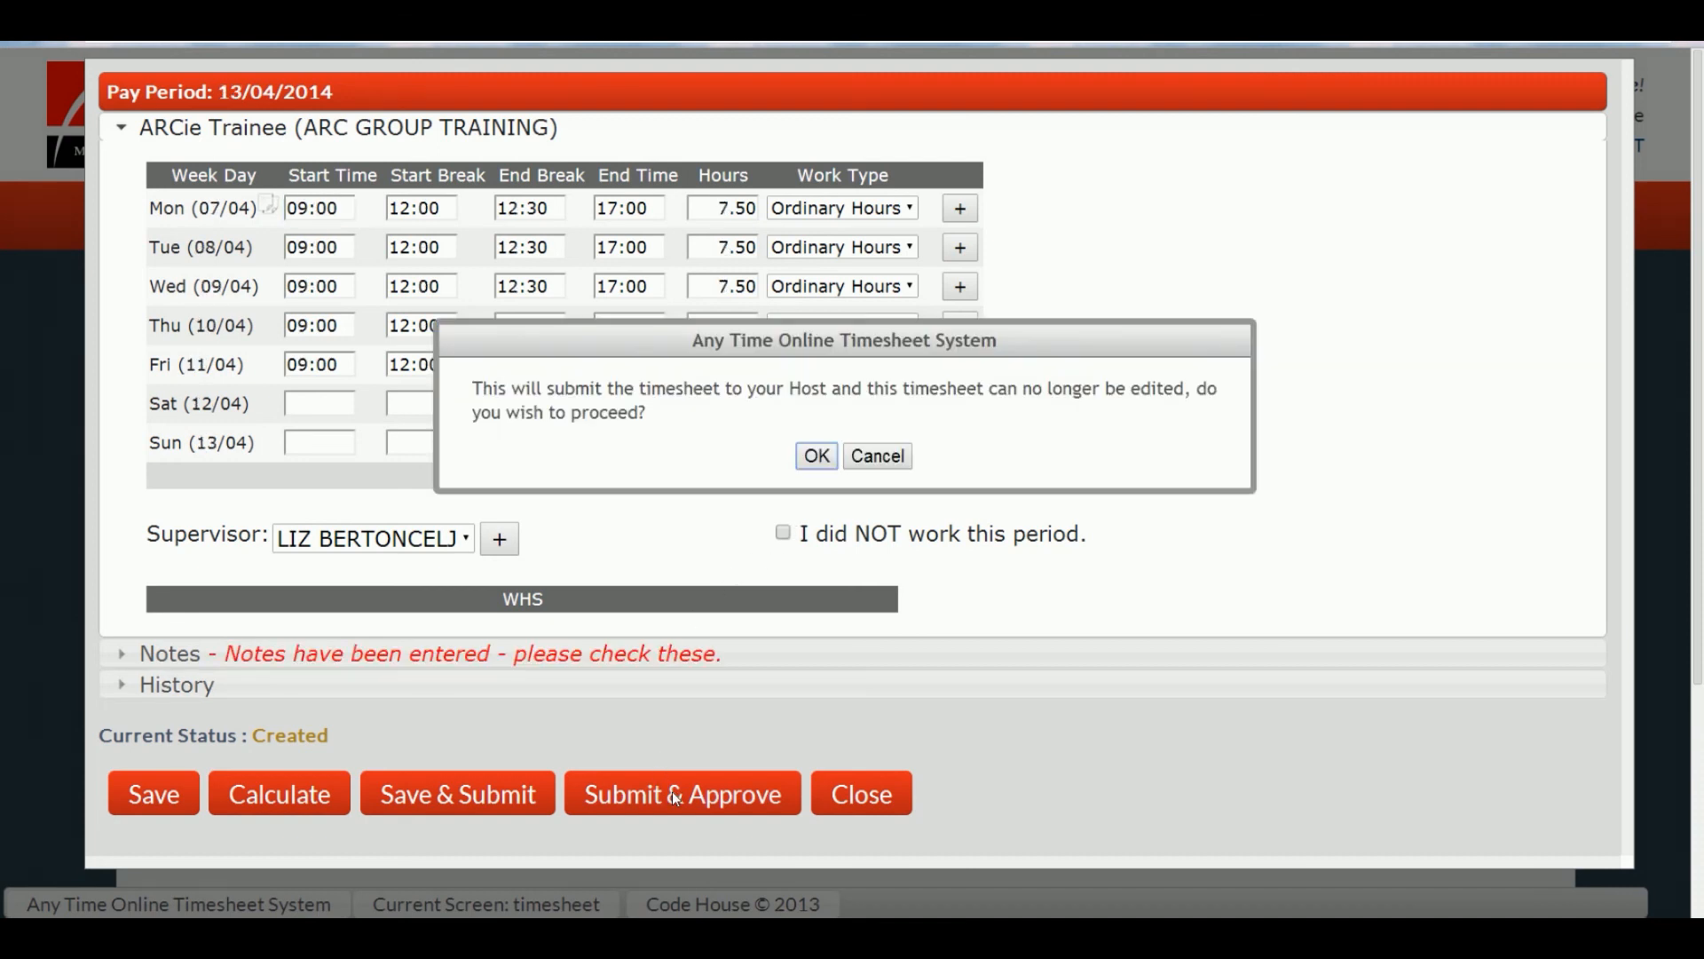
click(815, 457)
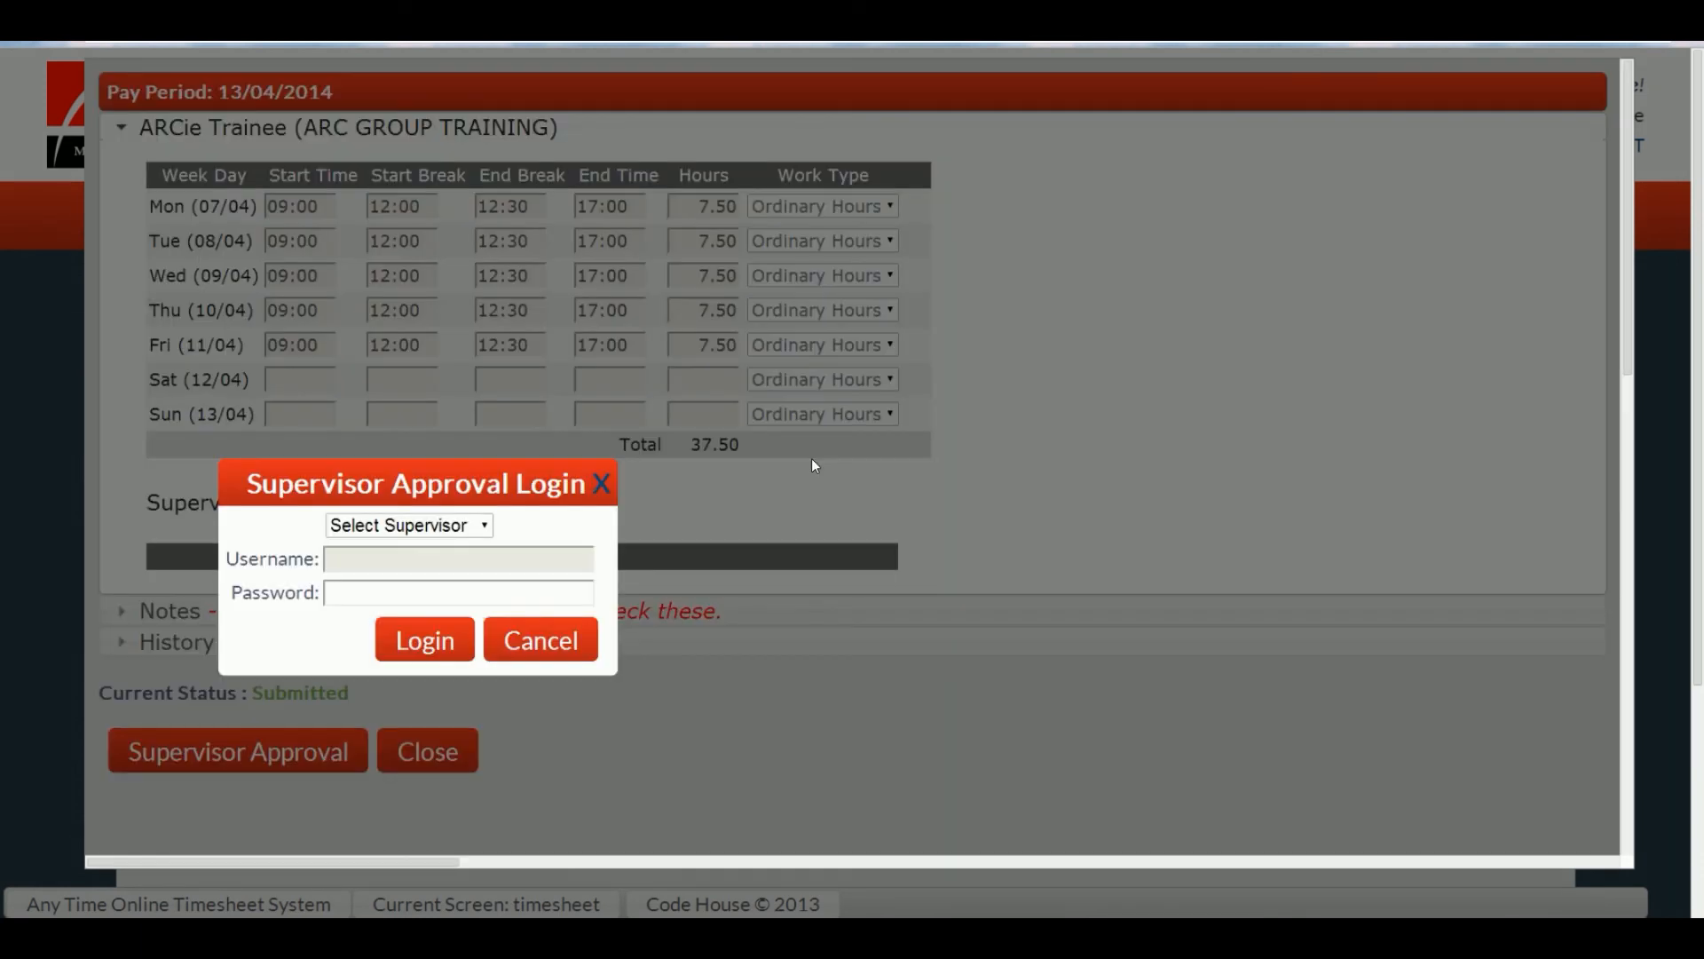
click(479, 525)
click(466, 566)
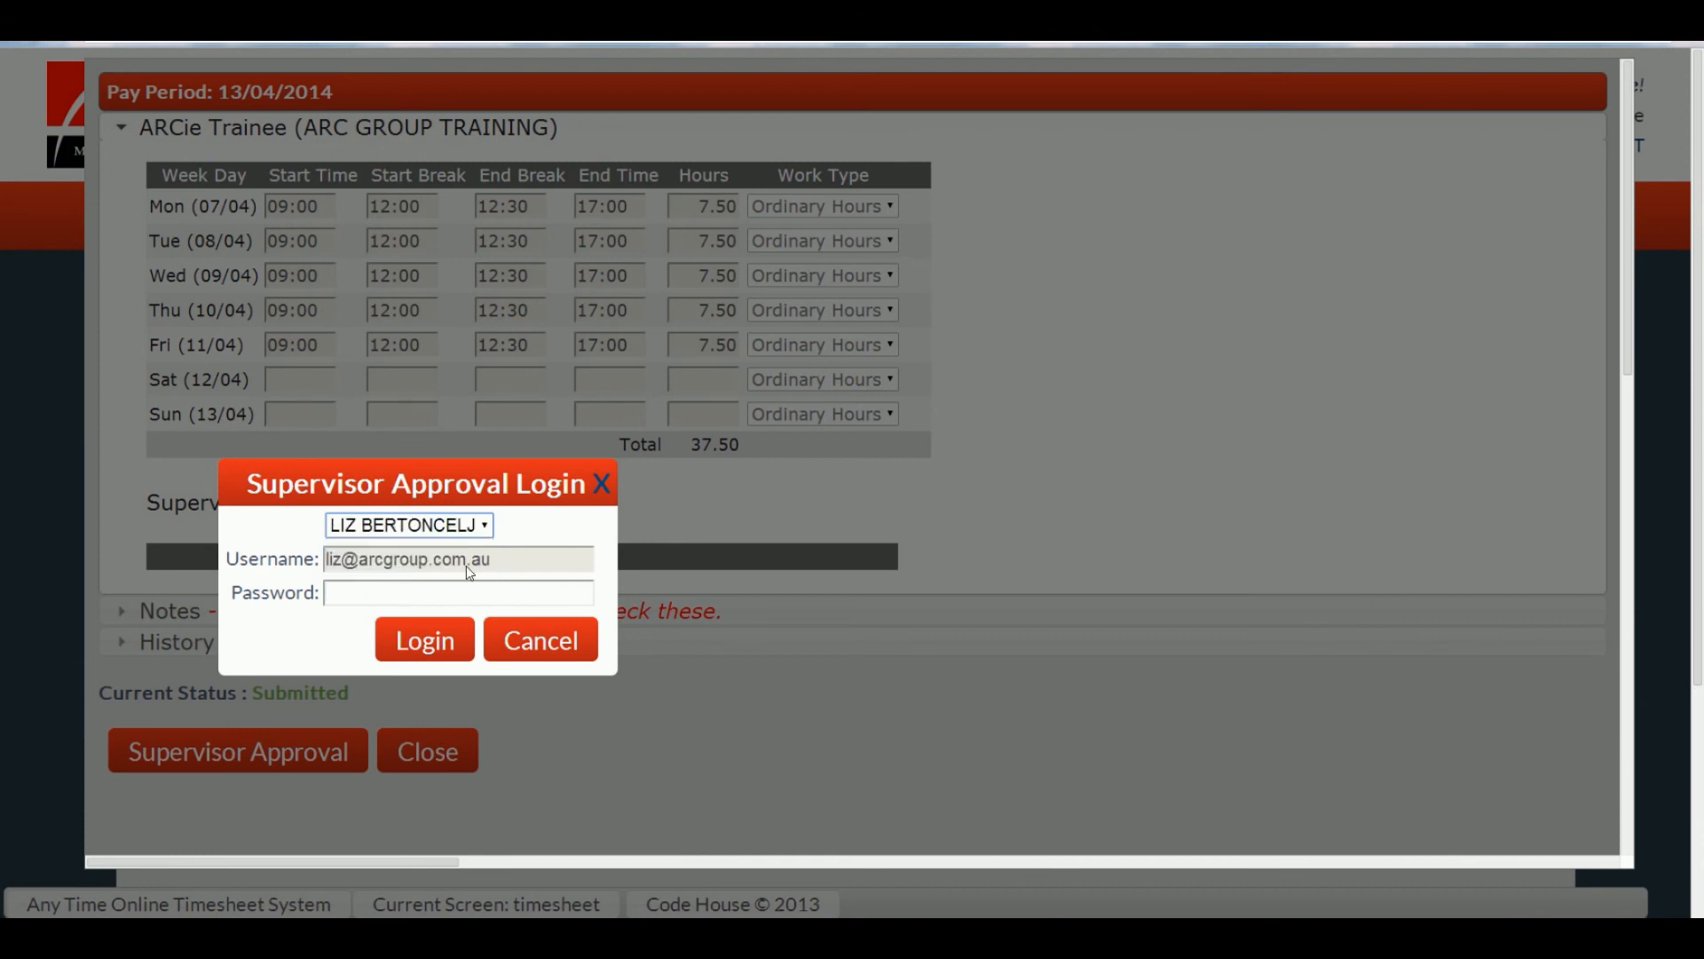
click(466, 594)
text(•••••••)
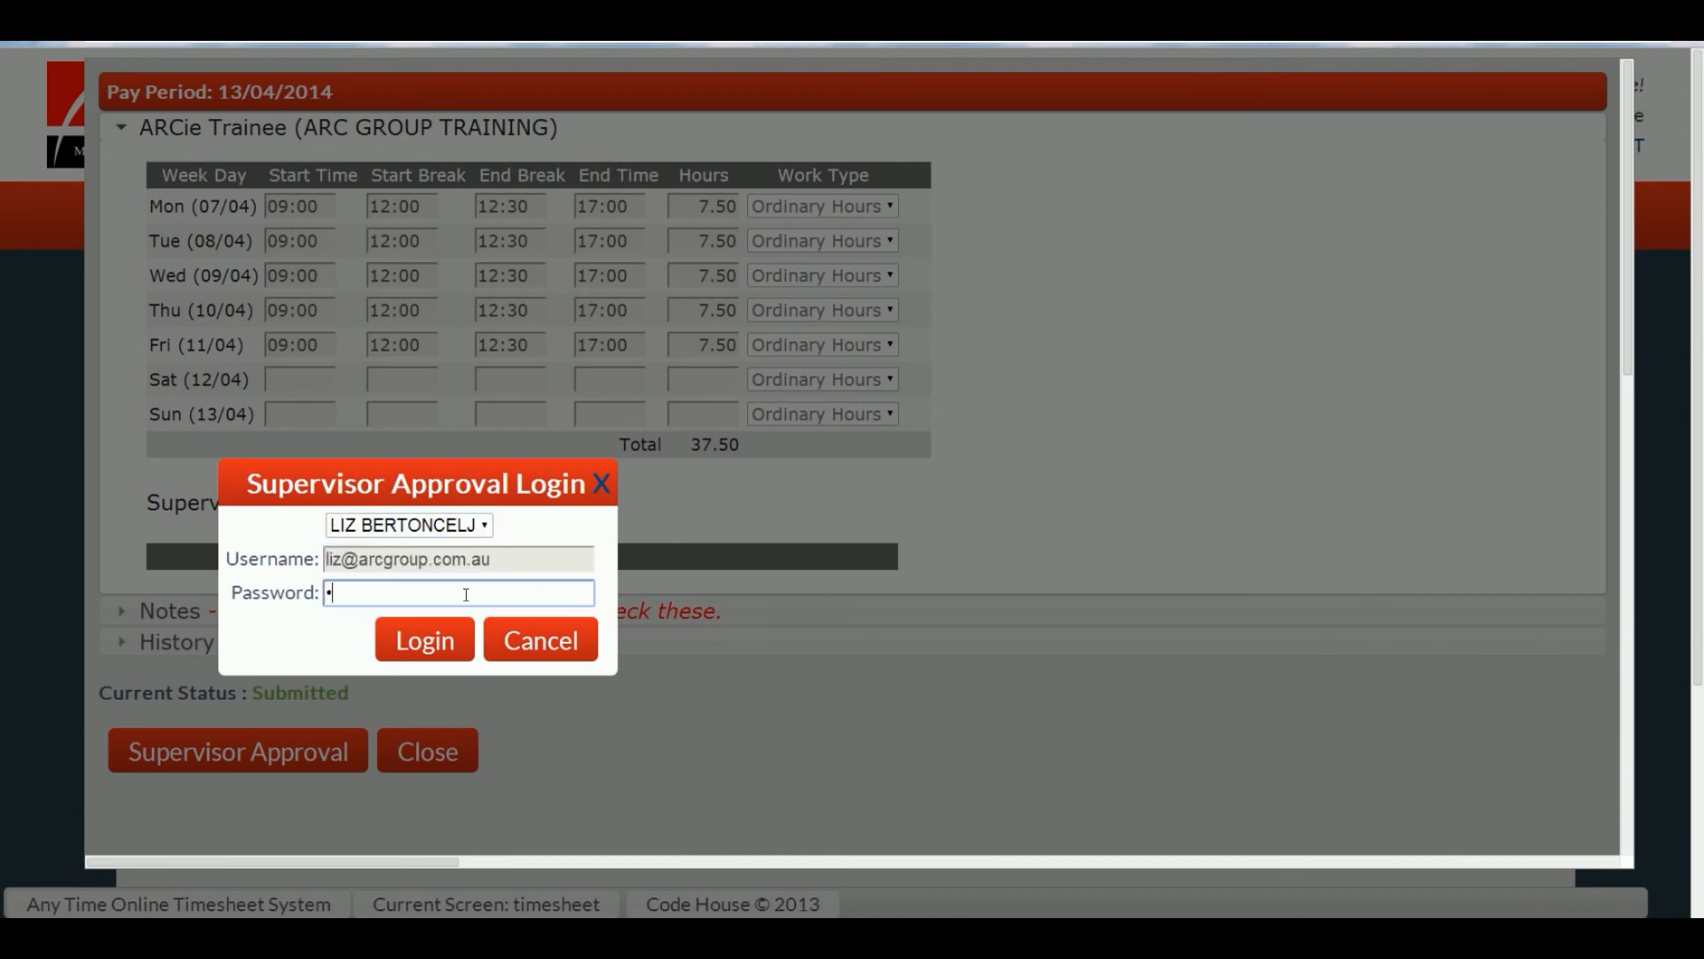
text(•)
click(444, 641)
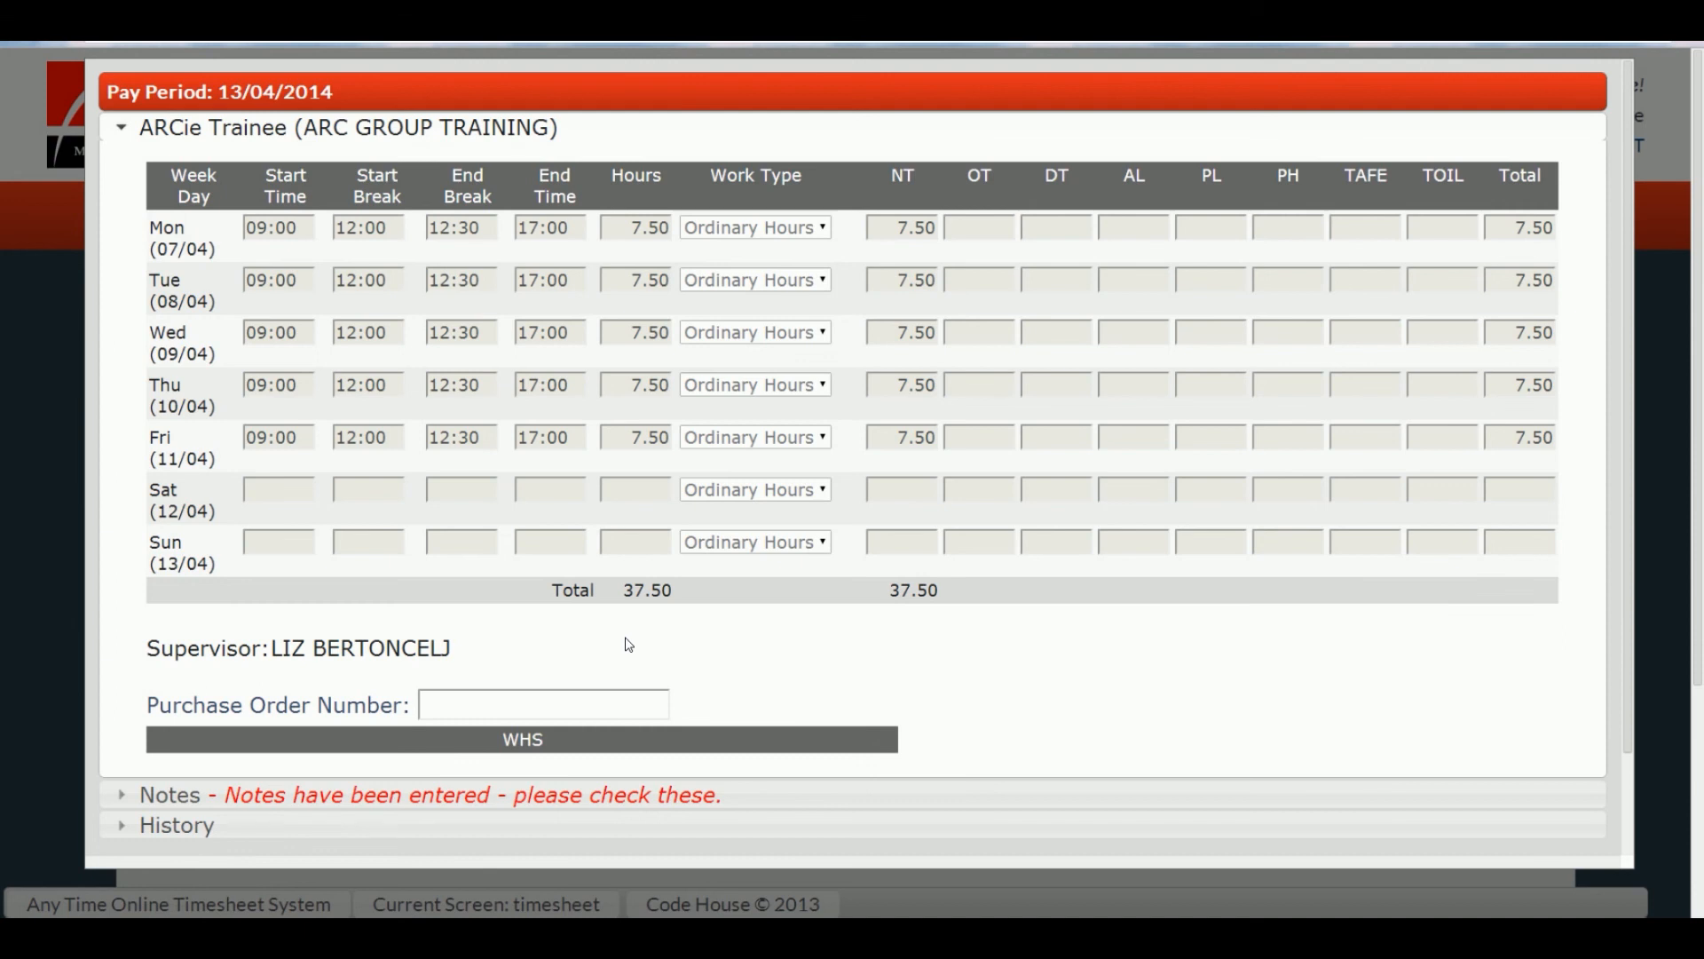
Step: Review the timesheet's notes, then choose to reject it with a reason
scroll(629, 646, down, 1)
click(589, 682)
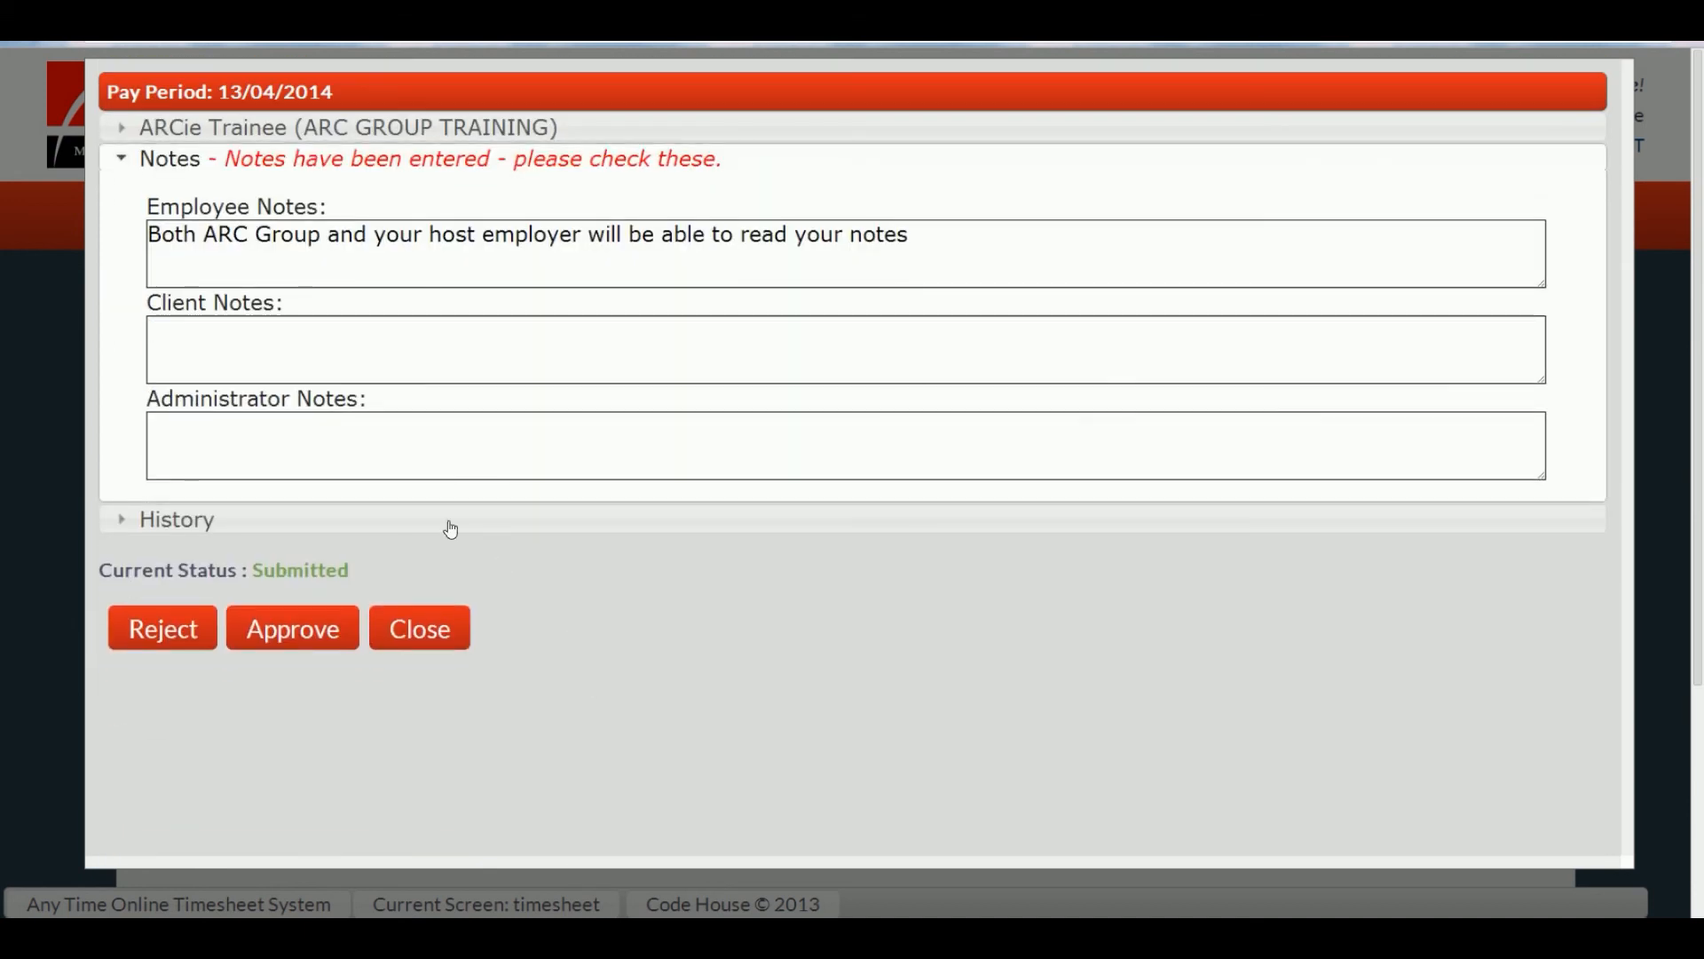
click(124, 158)
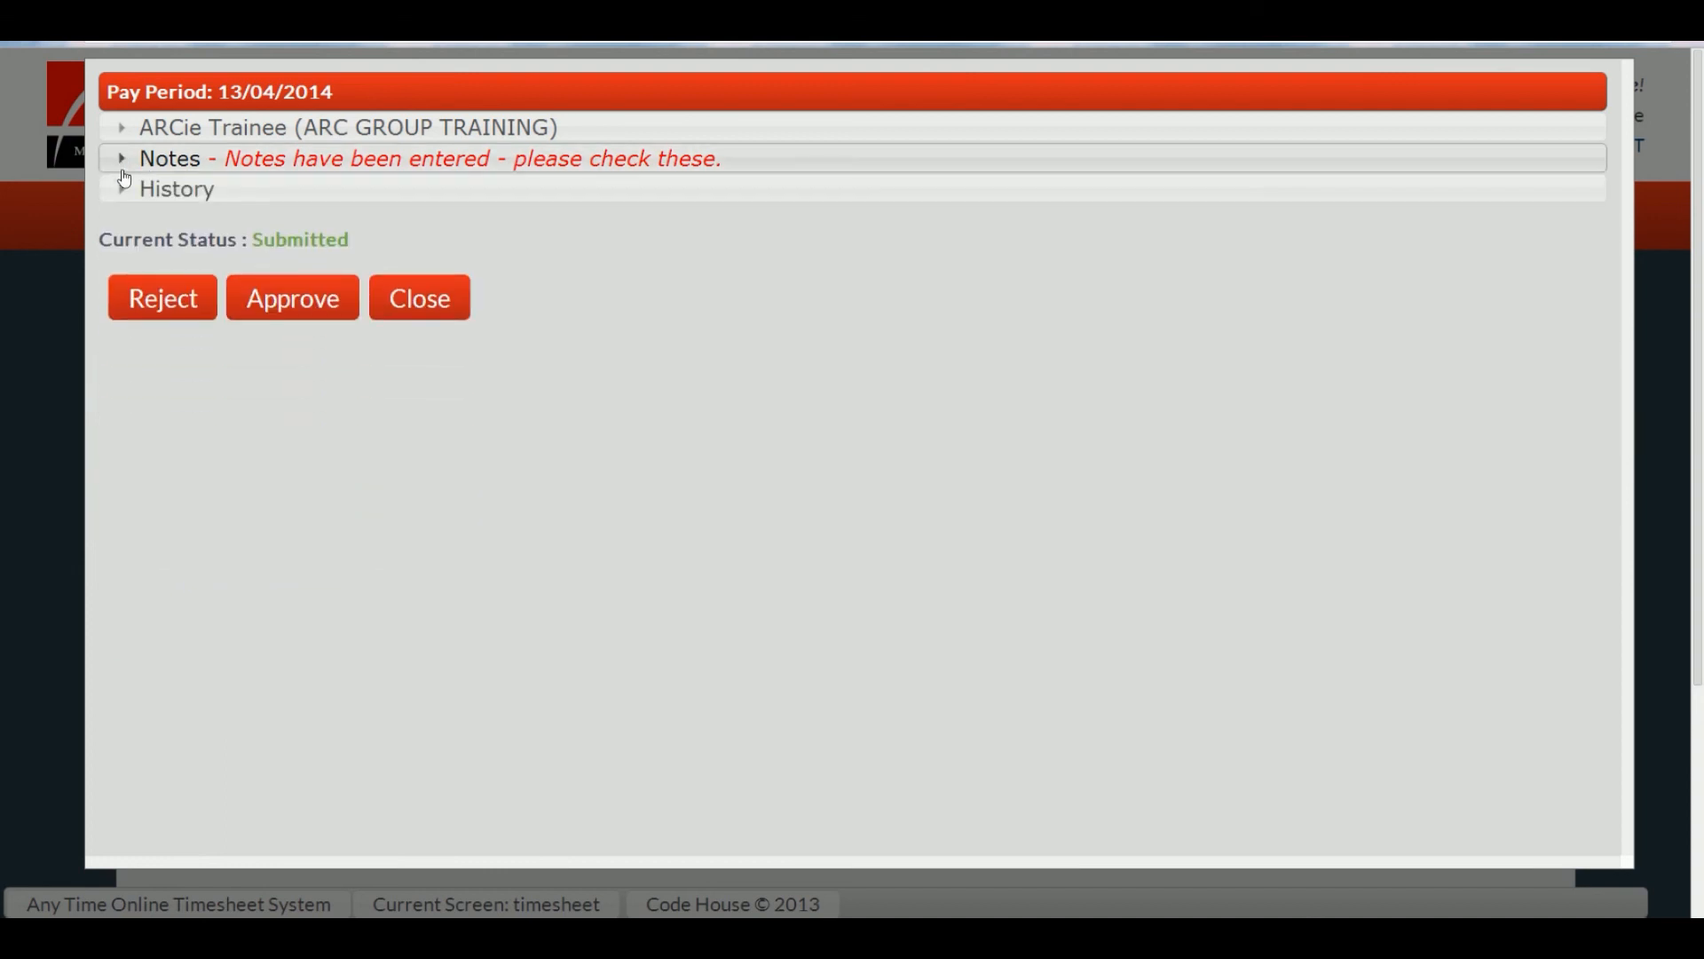
click(140, 293)
Step: Give the rejection reason 'A reason must be entered' and filter timesheets to Rejected
text(A reason must be entered)
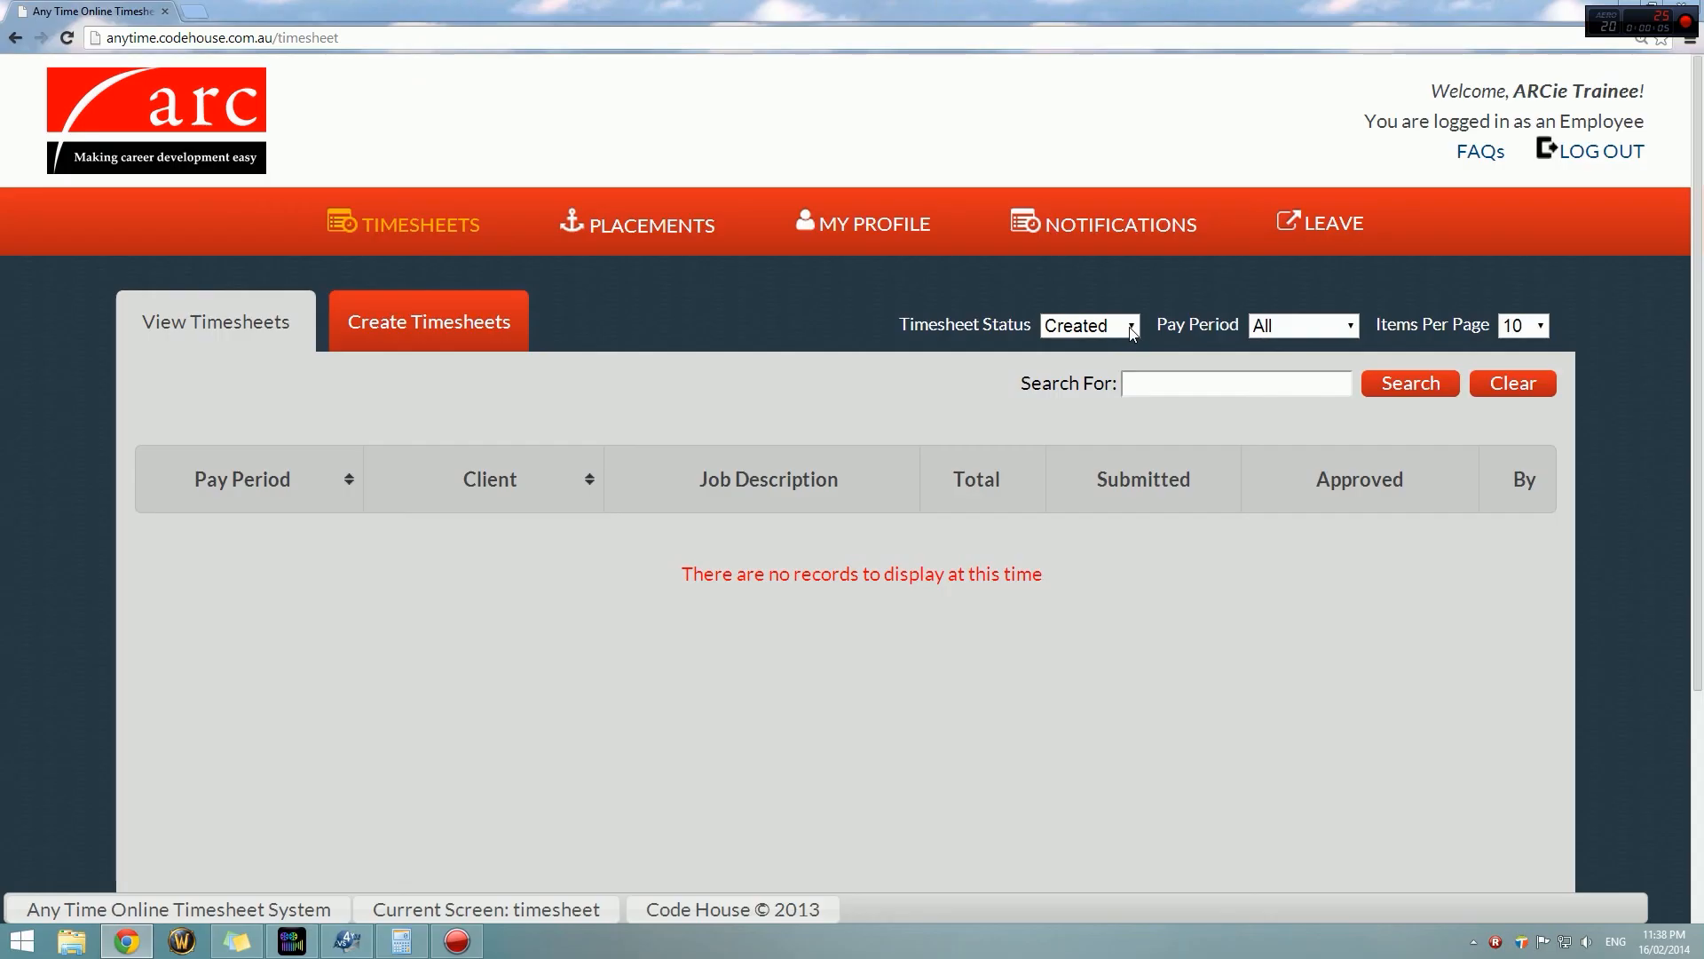
click(1132, 329)
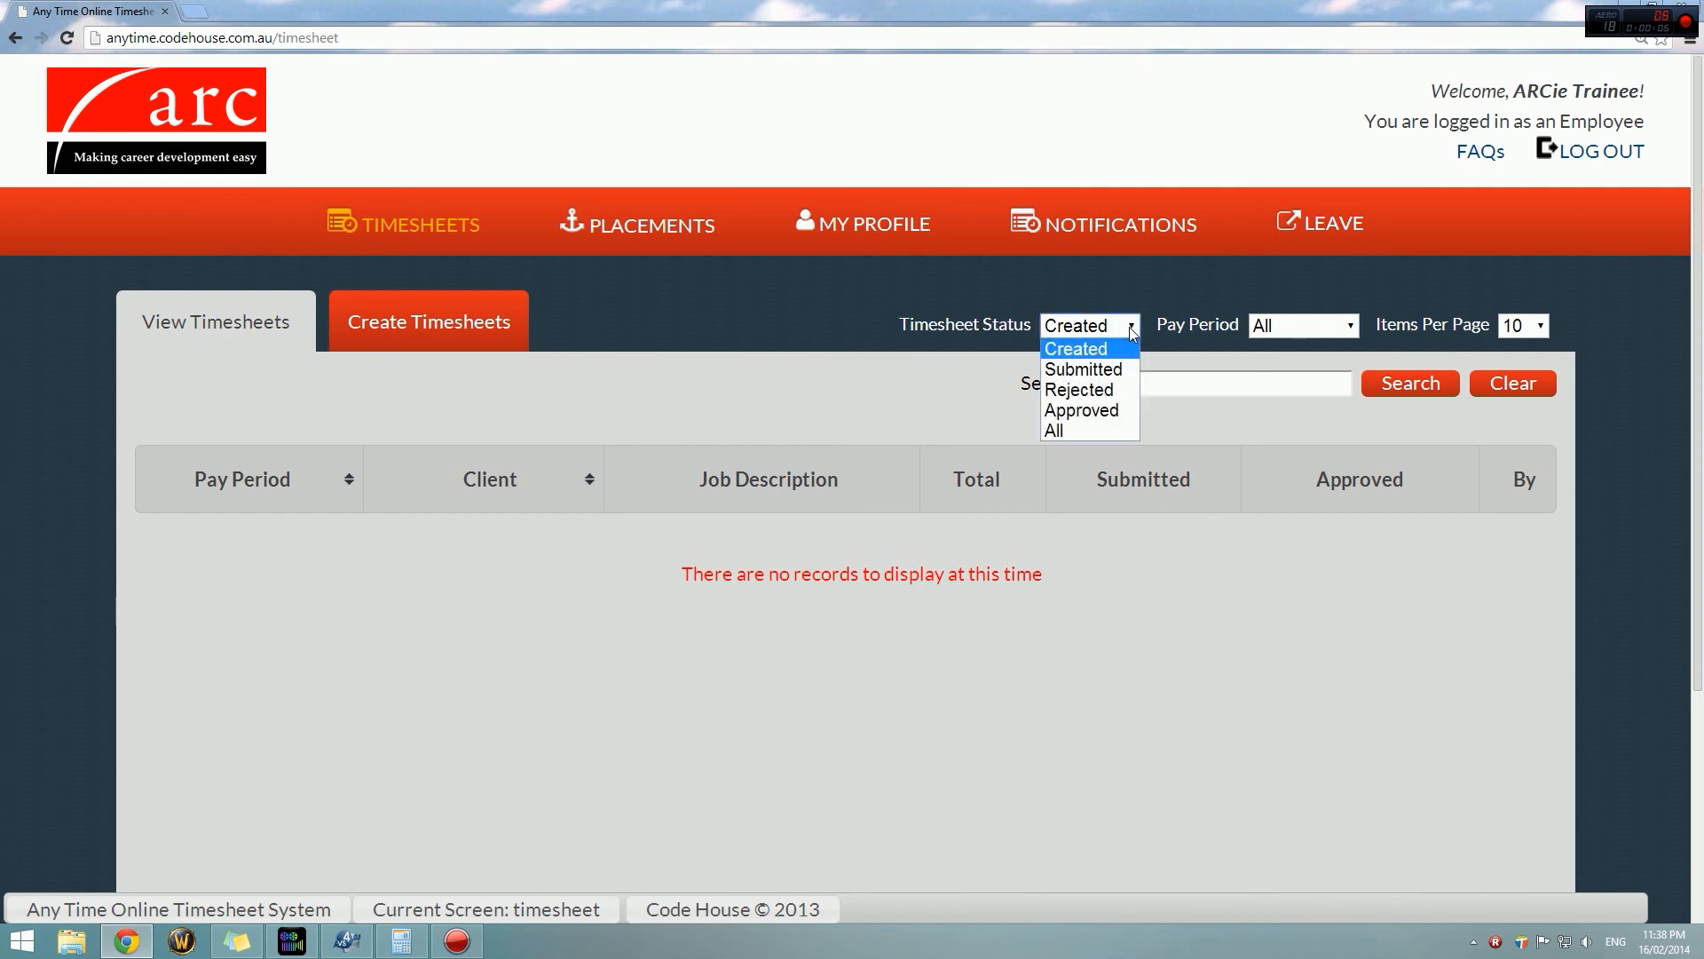
click(1111, 391)
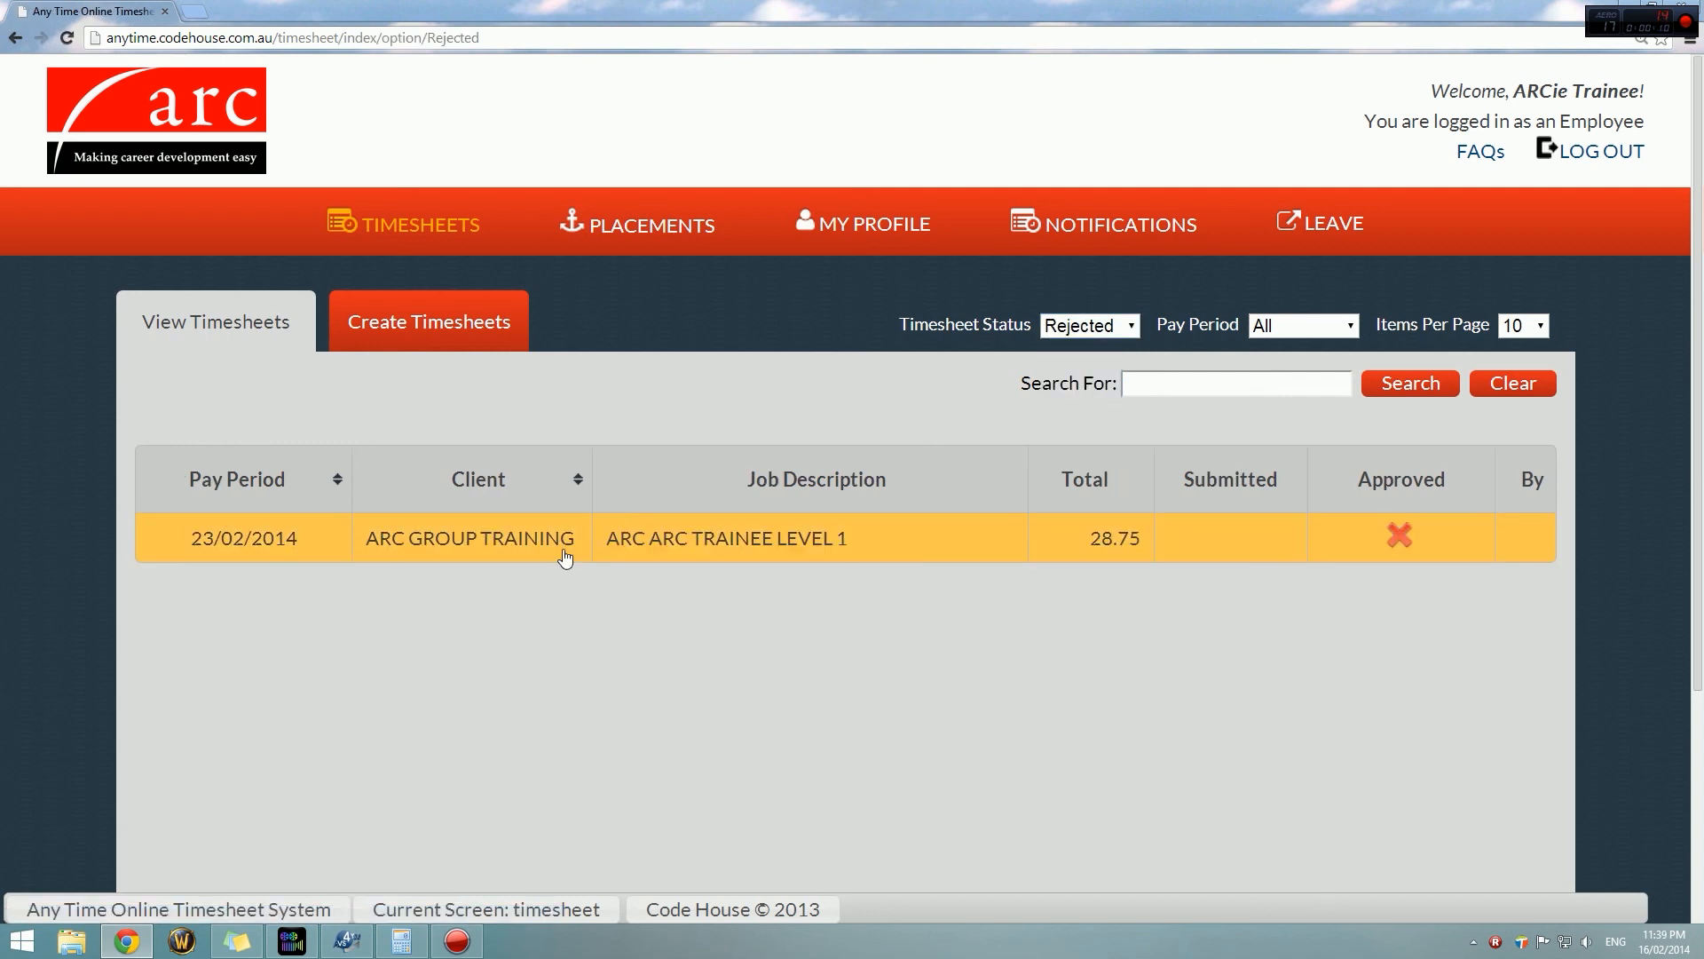
Step: Fill Friday of the 23/02/2014 timesheet with 09:00–17:30, break 12:00–12:30, and resubmit it
click(564, 557)
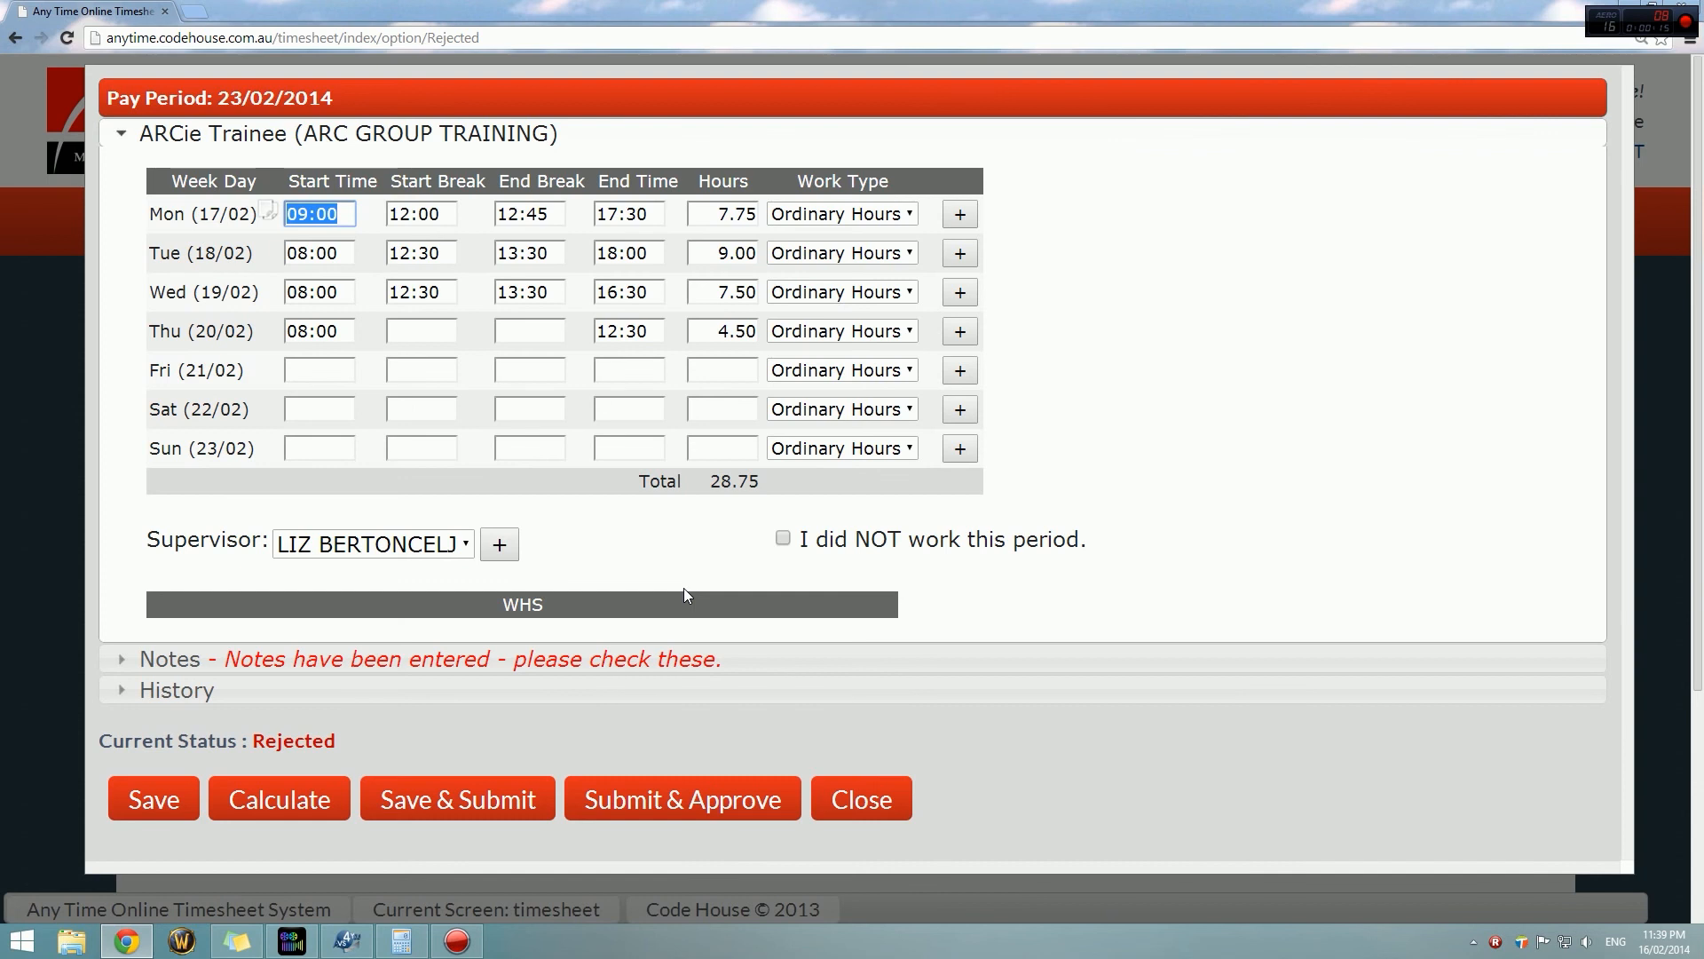
click(335, 376)
text(0900)
key(Tab)
text(1200)
key(Tab)
text(12:30)
key(Tab)
text(1730)
key(Tab)
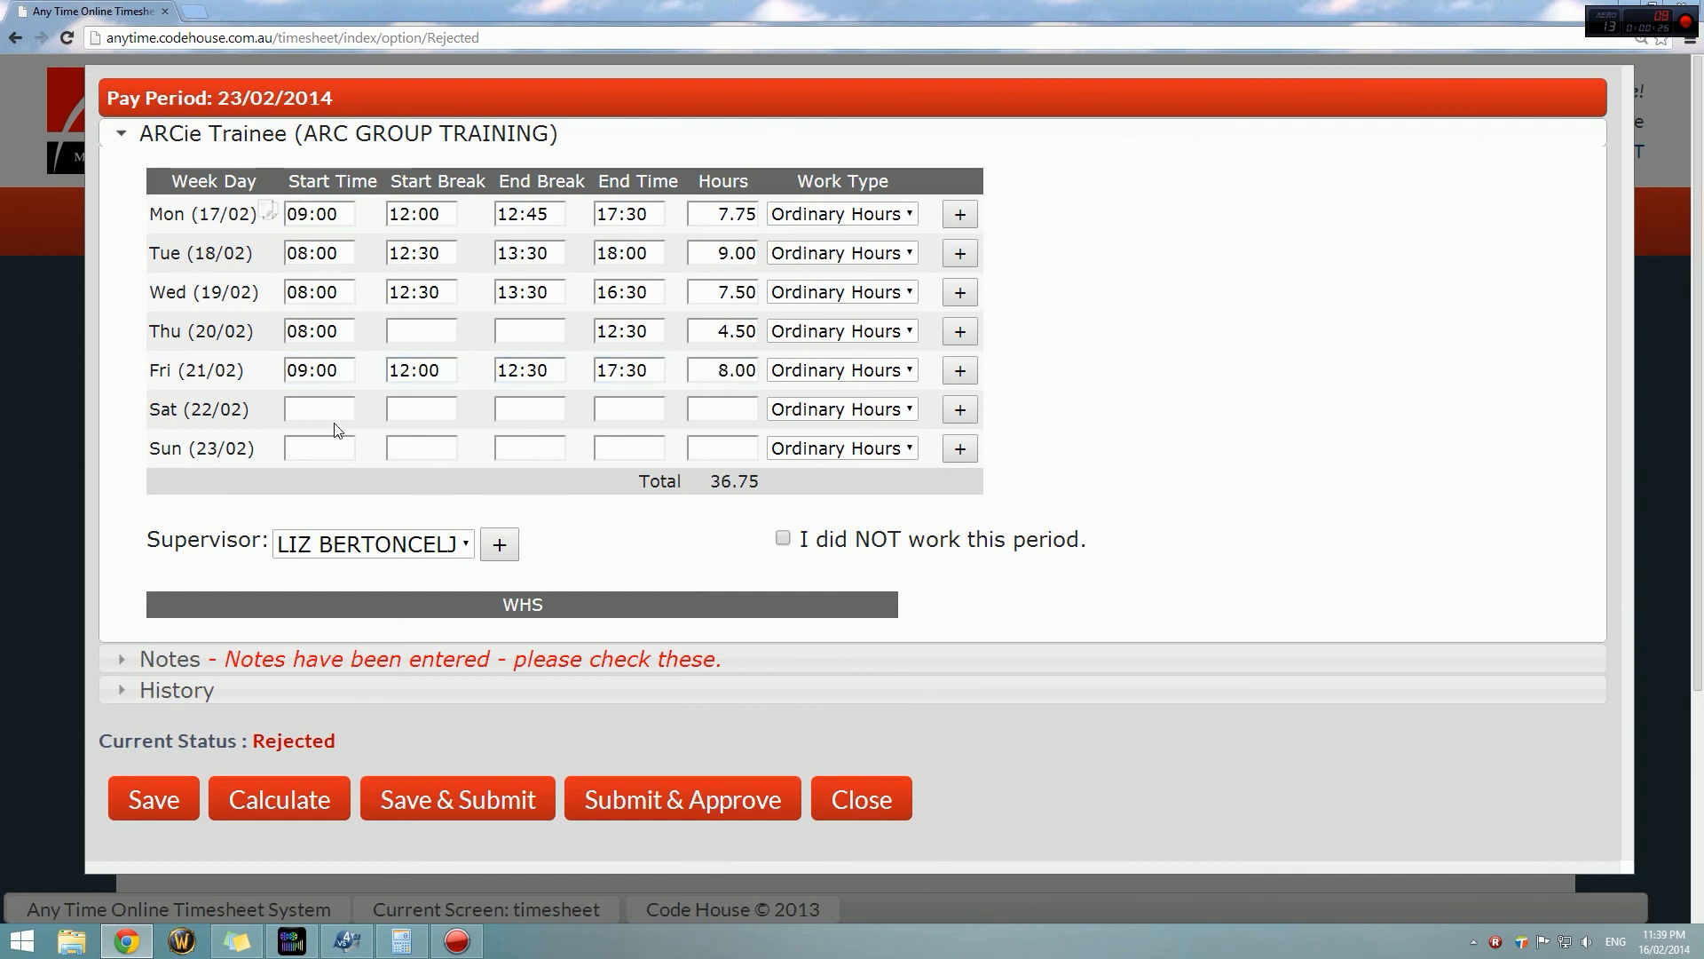
click(458, 802)
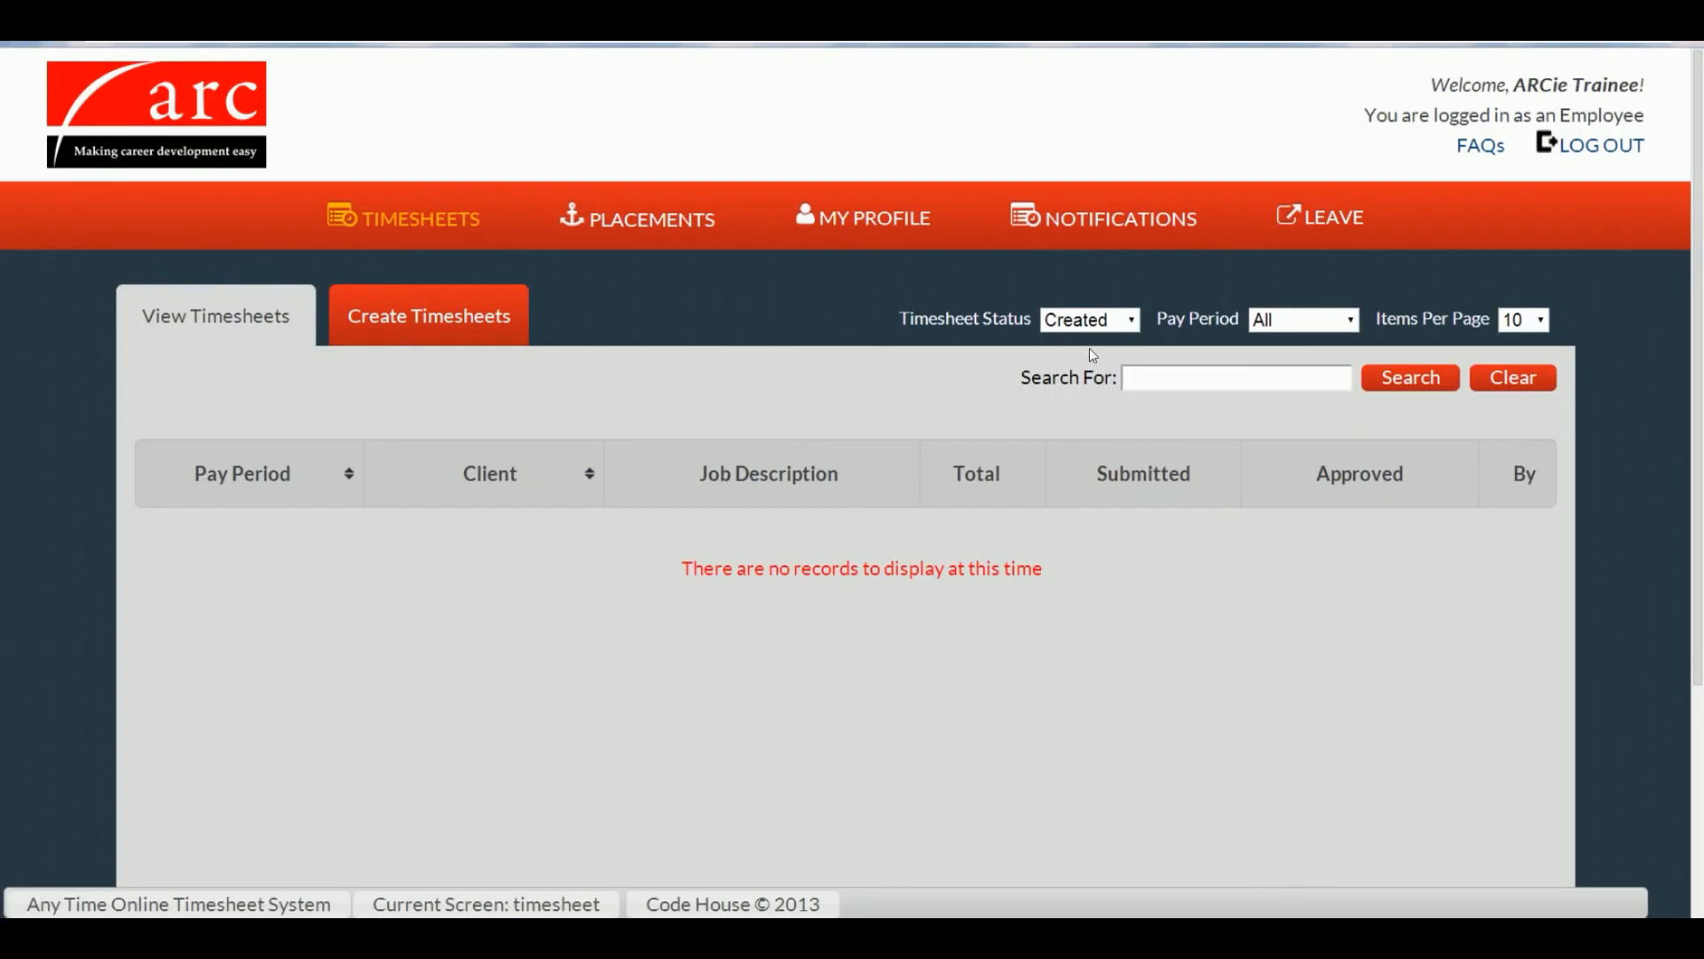
Step: Filter the timesheet list to Approved to show the seven approved timesheets
click(1090, 319)
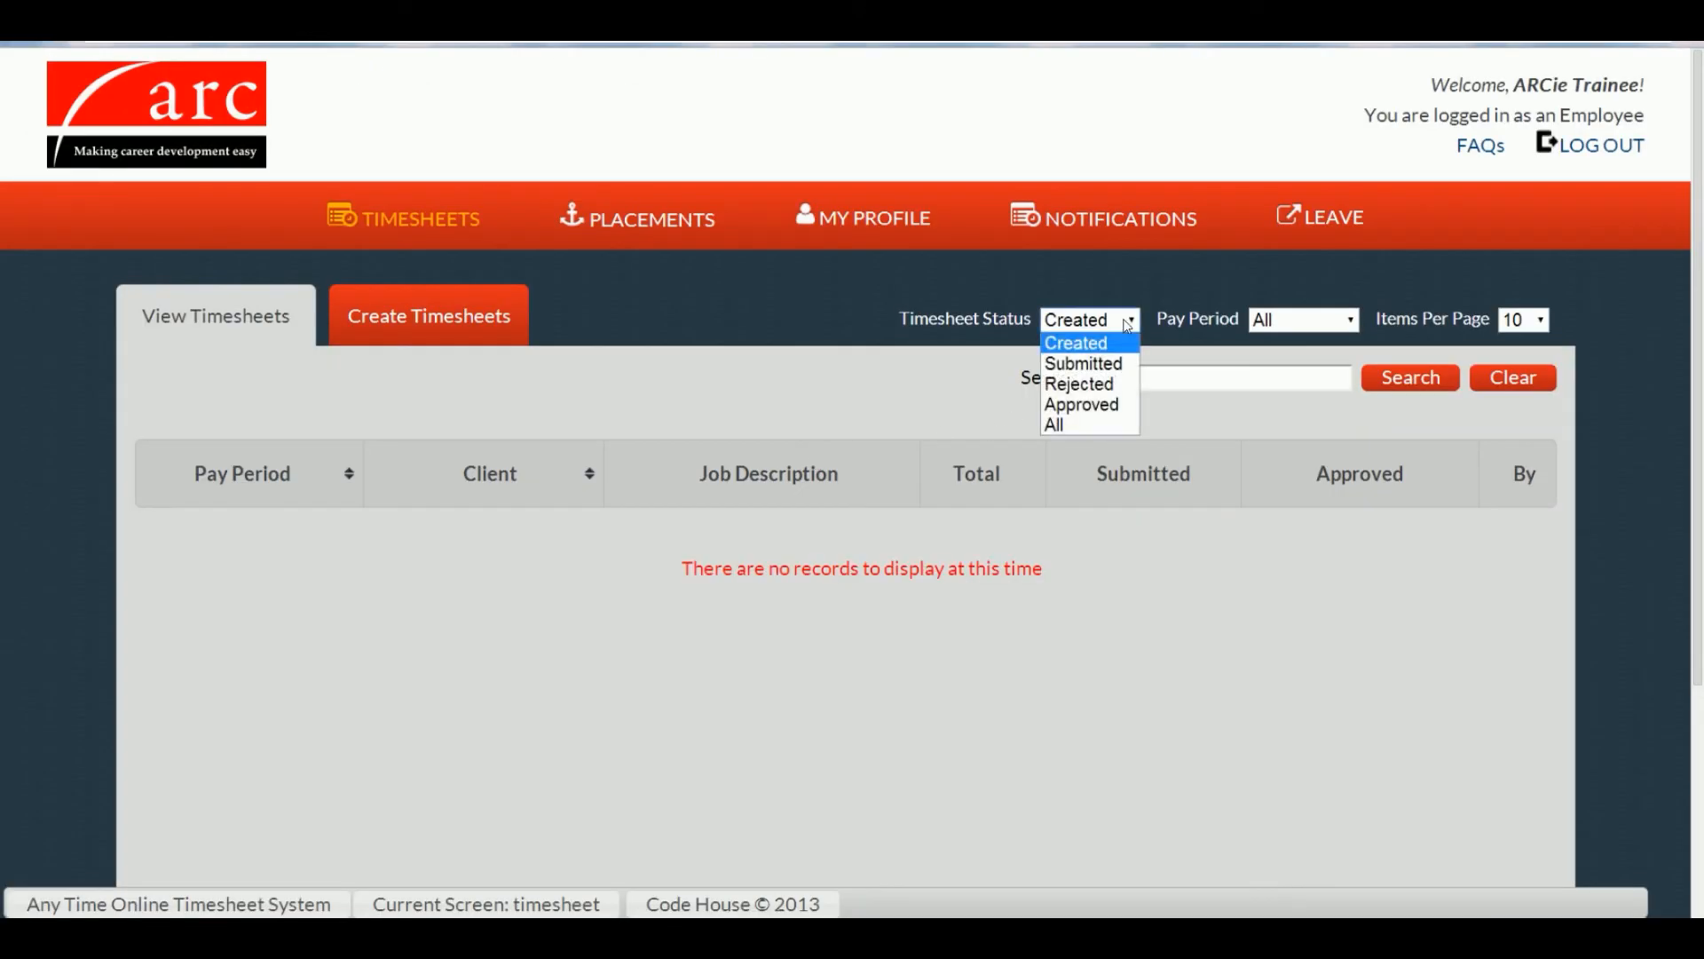
click(1121, 401)
scroll(1120, 401, down, 3)
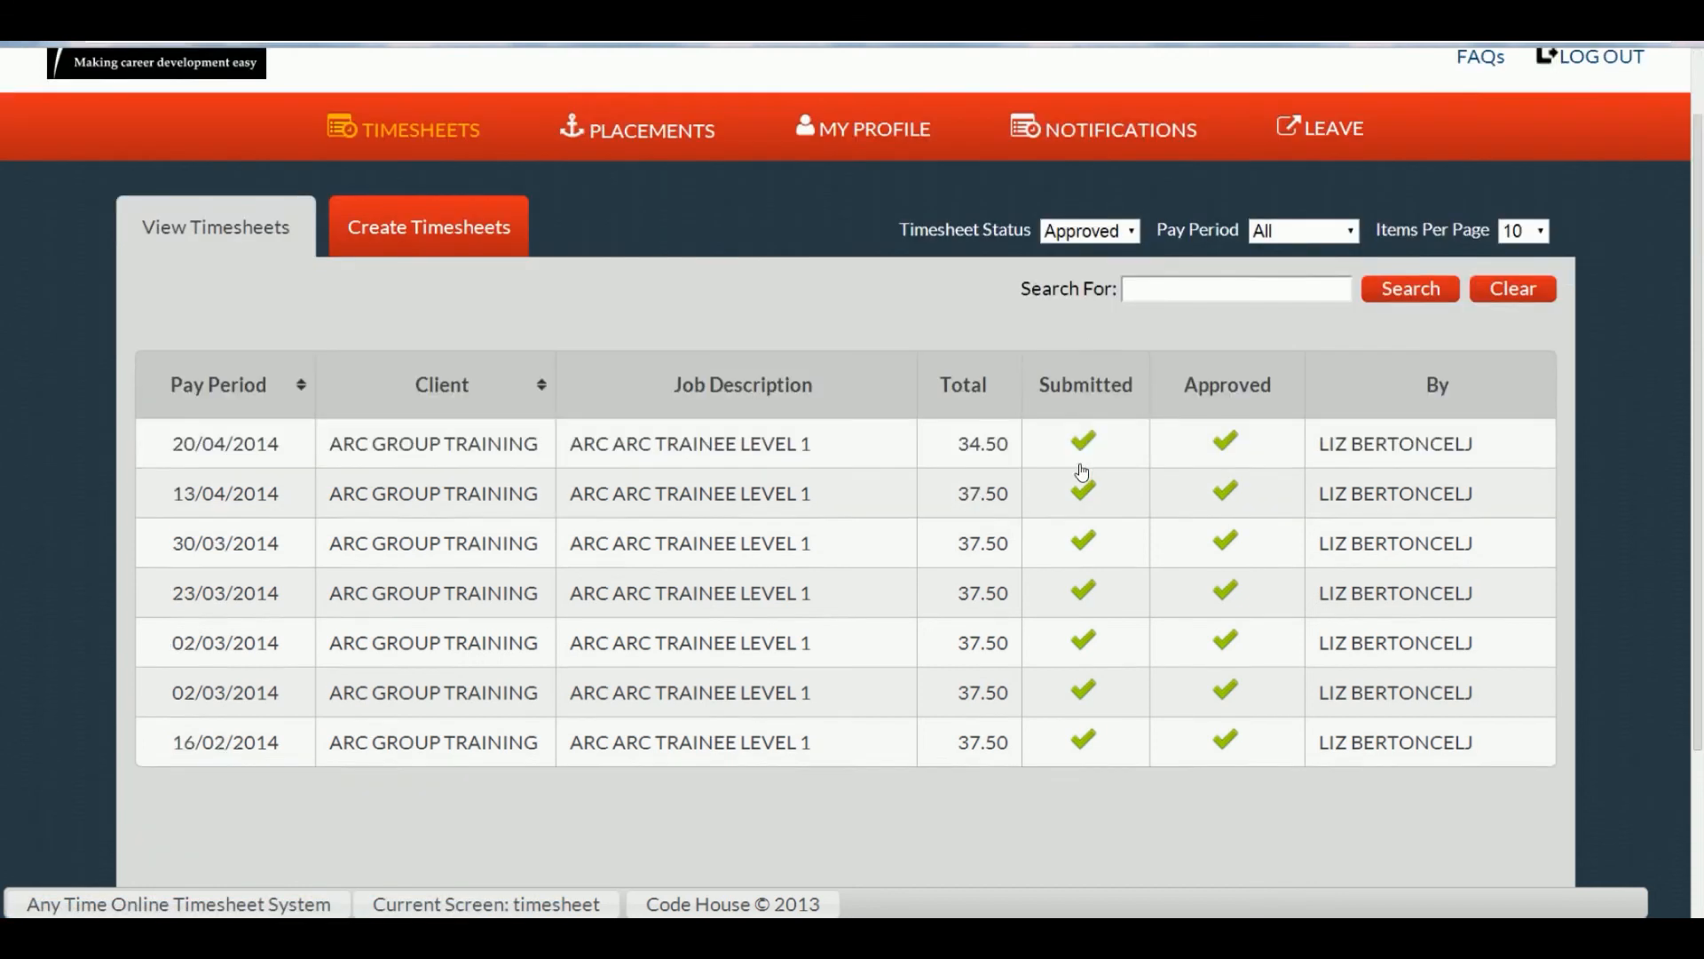